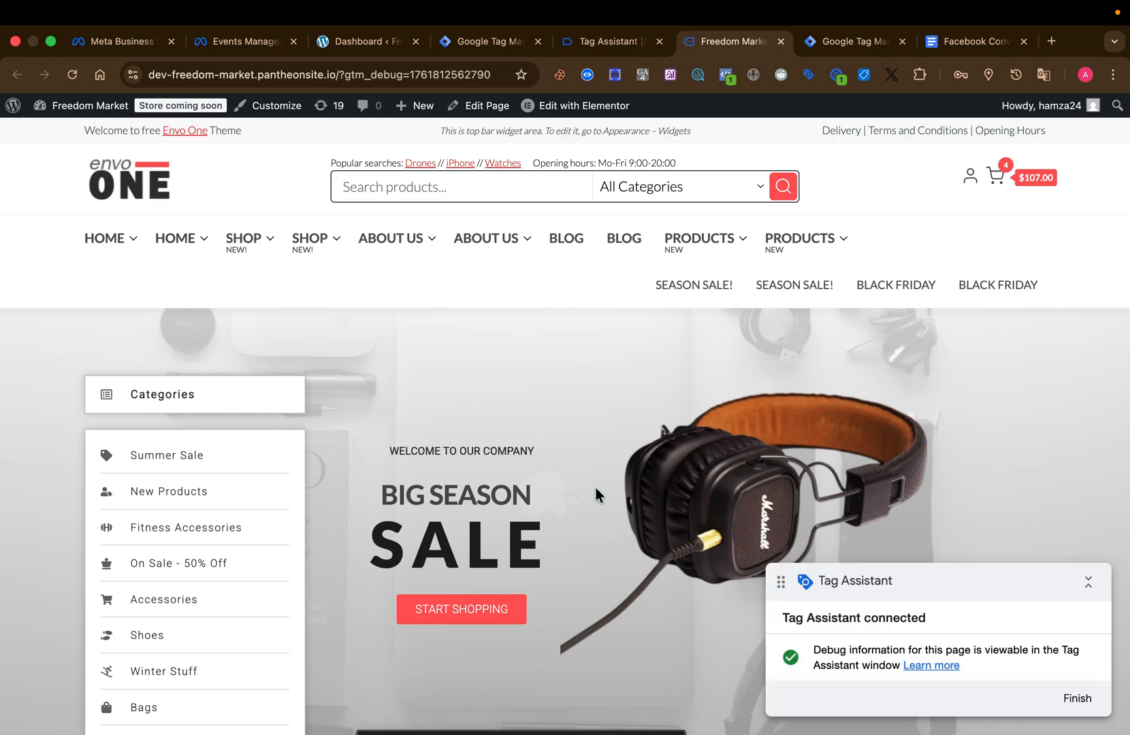
Open the Infra Drone product from the store's home page and add the black variant to the cart.
scroll(595, 488, down, 15)
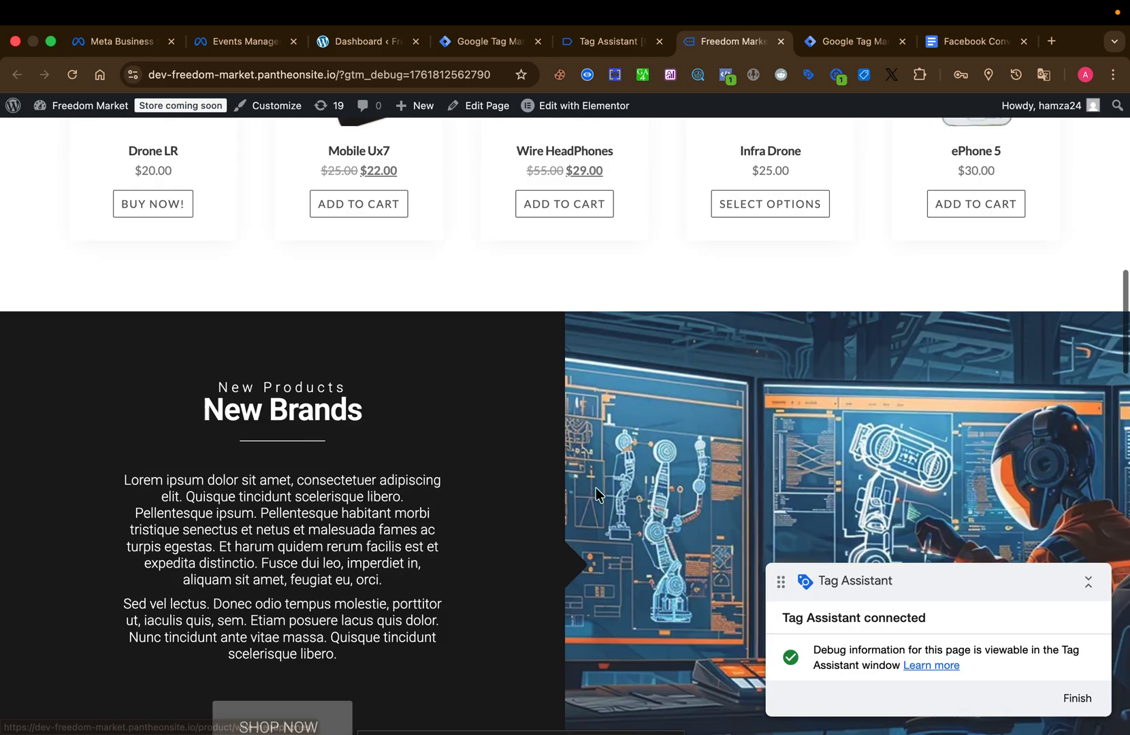
scroll(596, 487, up, 8)
click(800, 510)
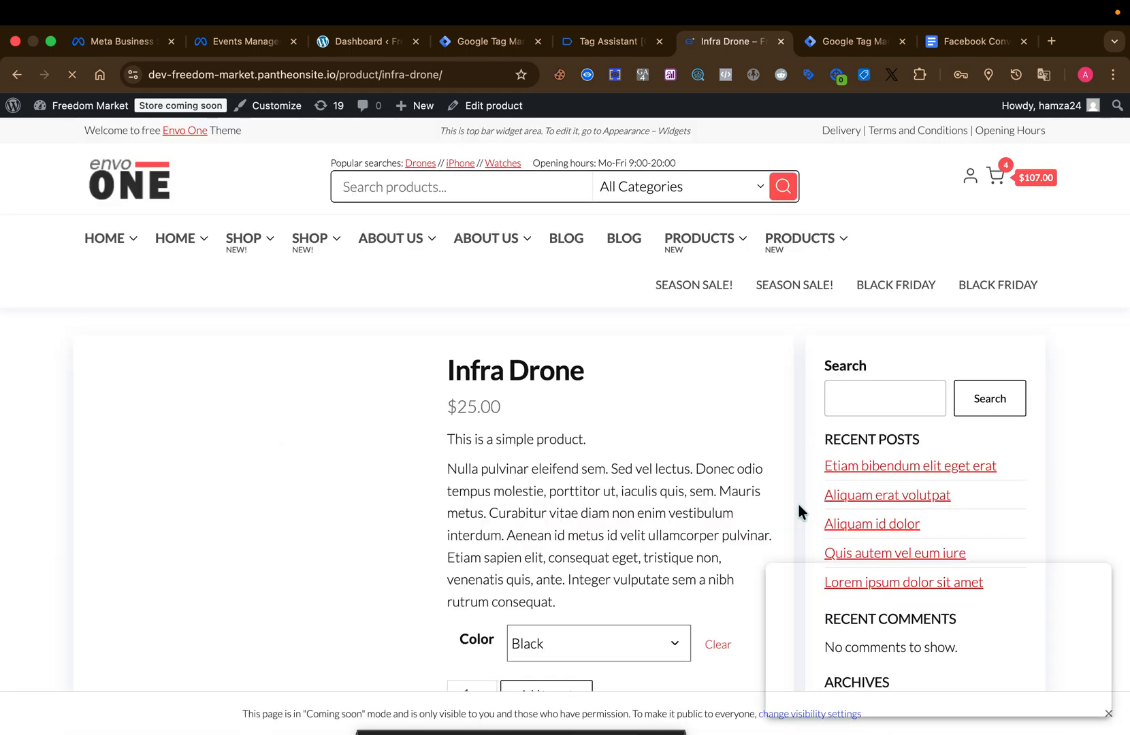
scroll(634, 465, down, 5)
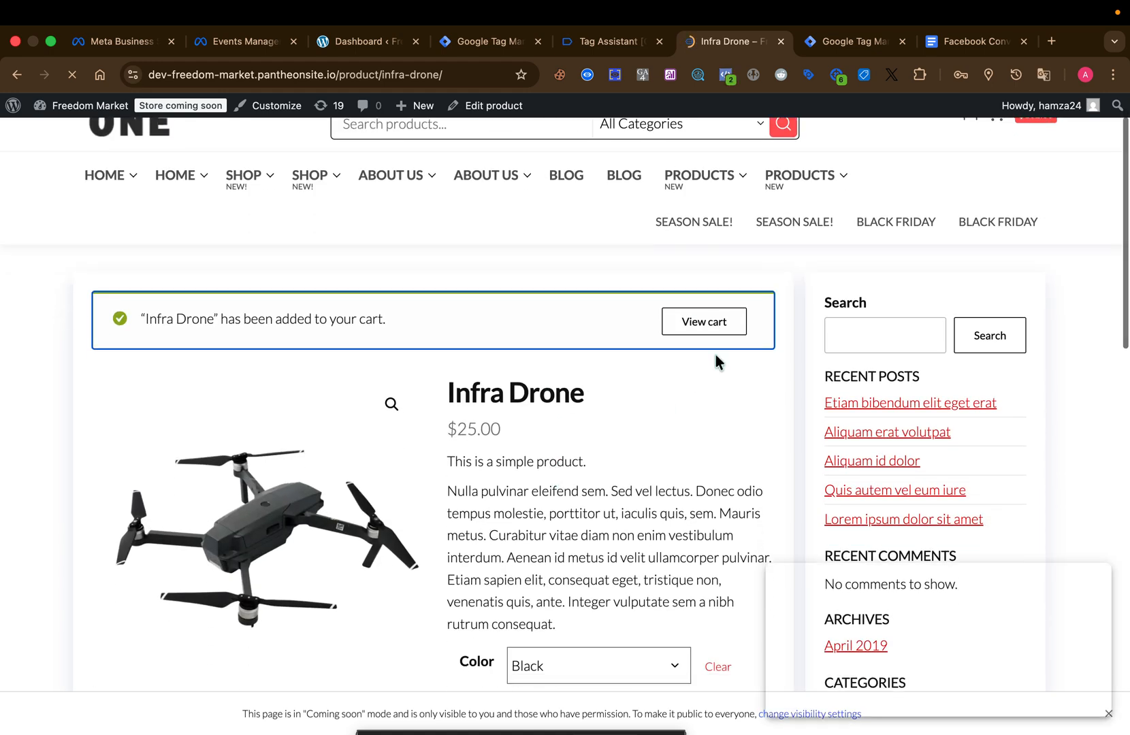
View the cart and remove the Infra Drone item from it.
click(701, 327)
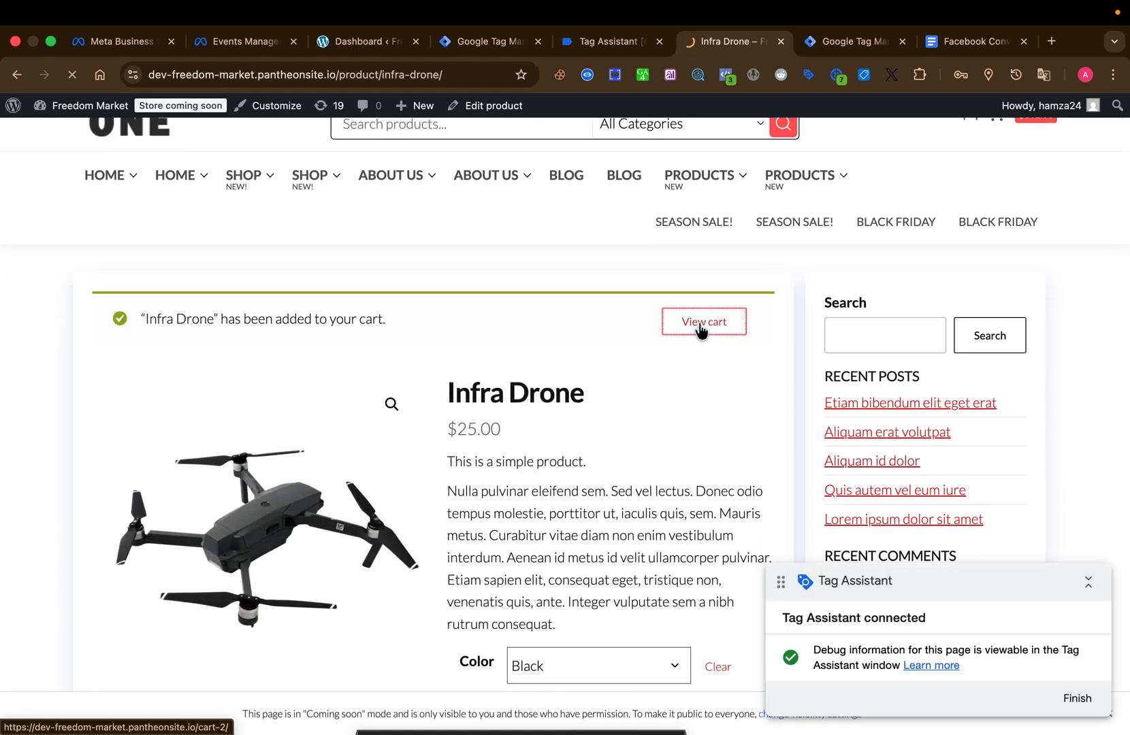
scroll(642, 469, down, 1)
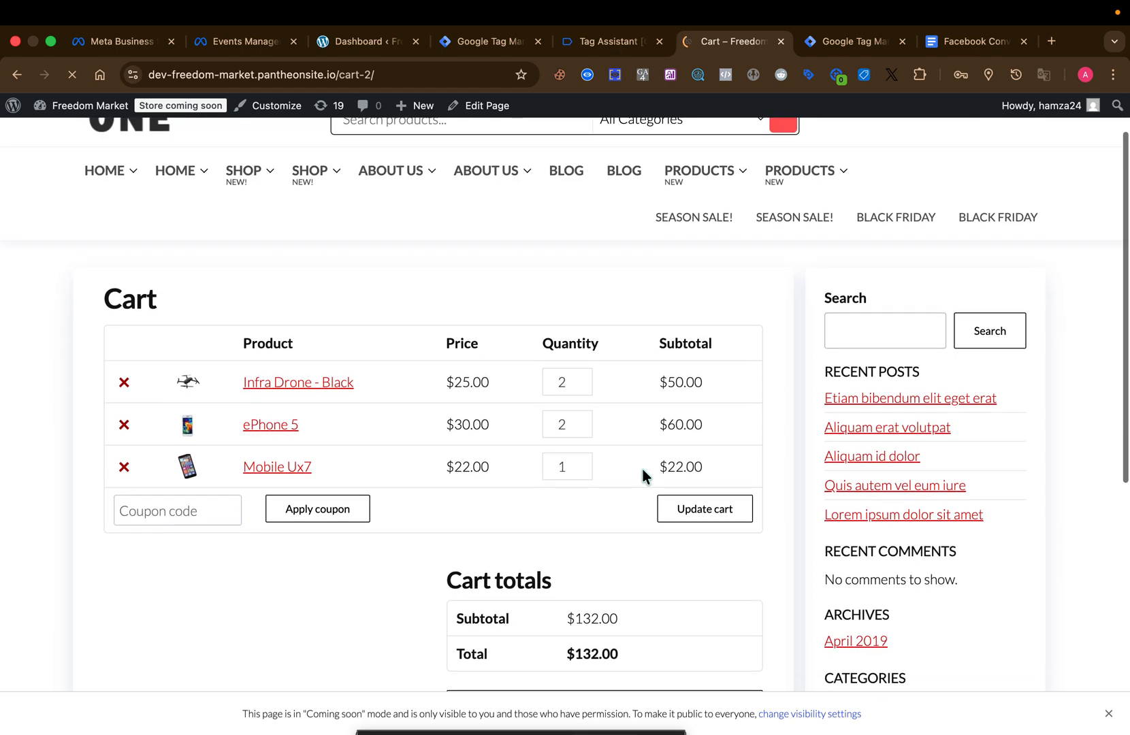
click(125, 383)
scroll(125, 379, down, 2)
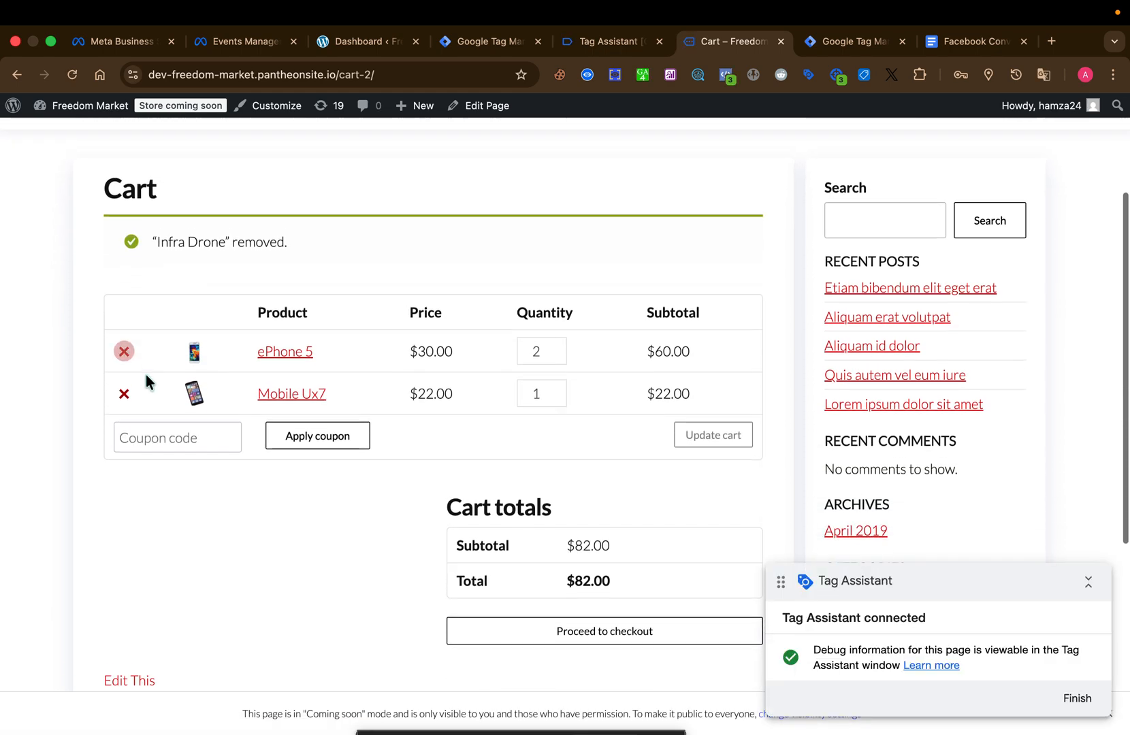
scroll(397, 293, up, 1)
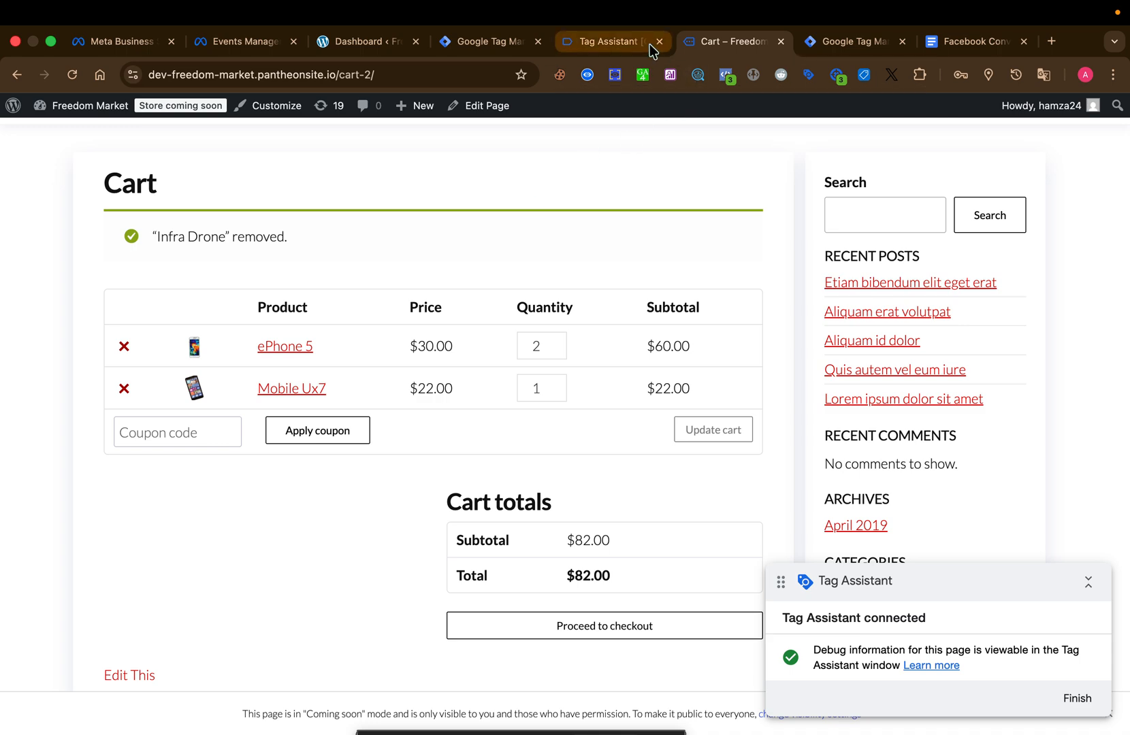
Switch to Tag Assistant, expand the remove_from_cart event's API call and copy its event name.
click(625, 42)
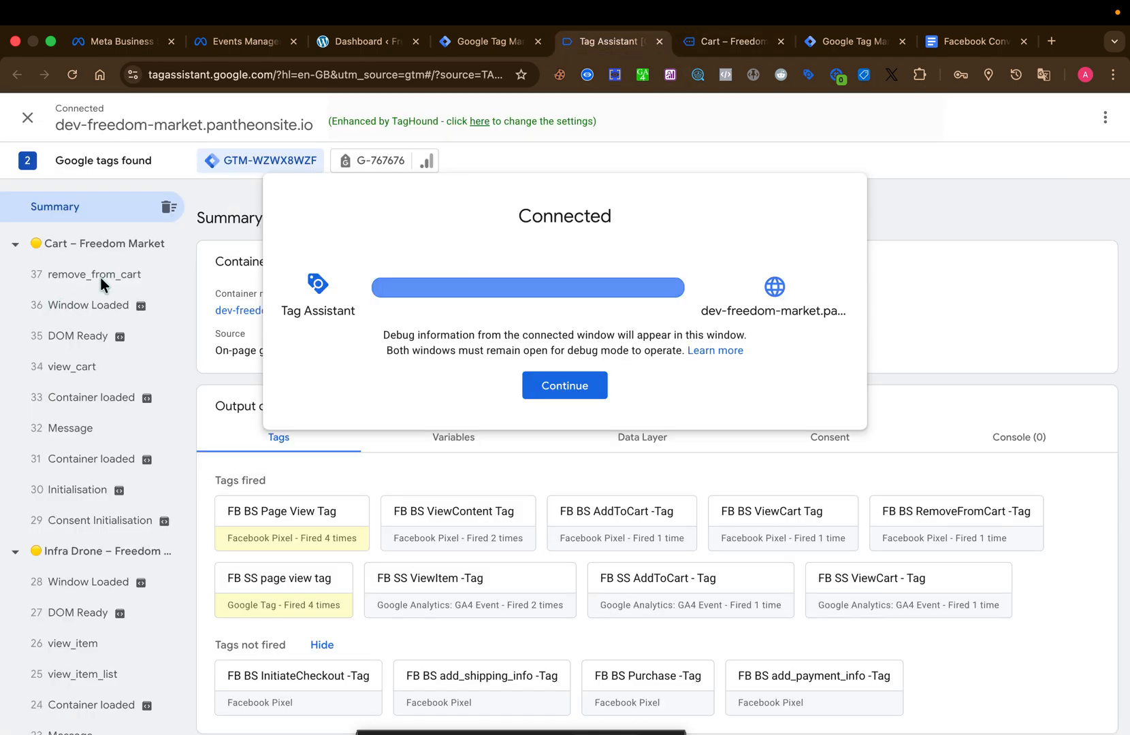
click(100, 276)
click(100, 276)
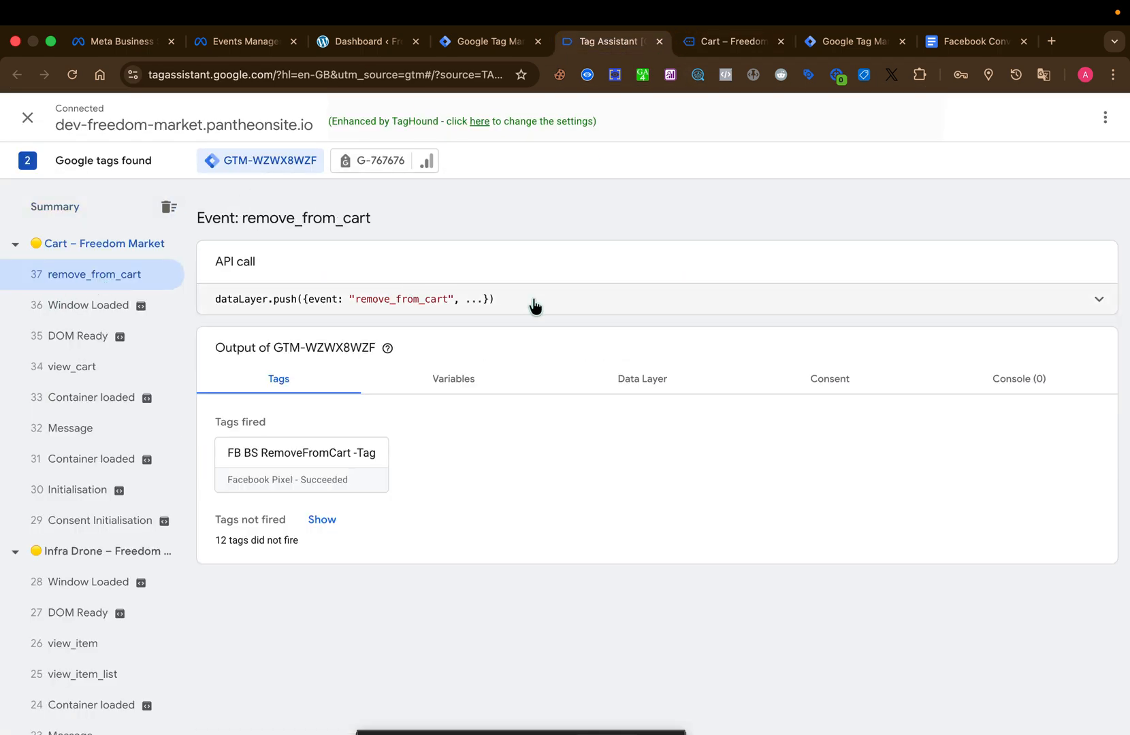
click(534, 306)
double_click(329, 313)
key(super+c)
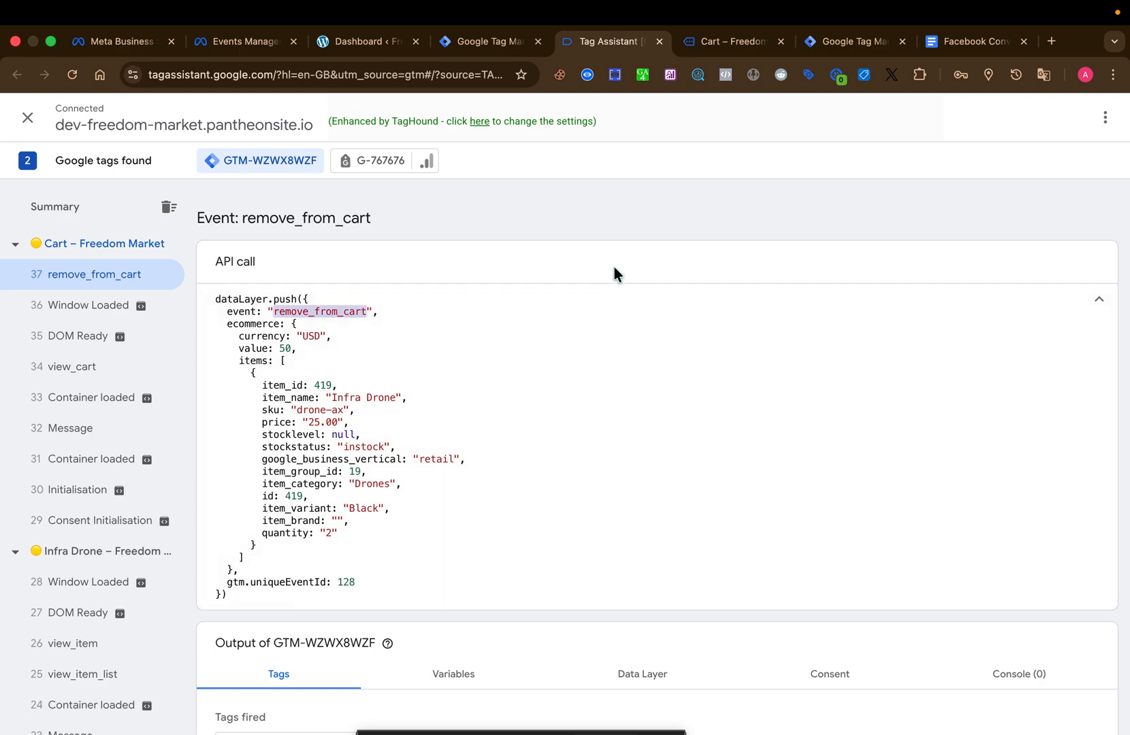
Switch to Google Tag Manager and create a new tag of type Google Analytics: GA4 Event.
click(499, 42)
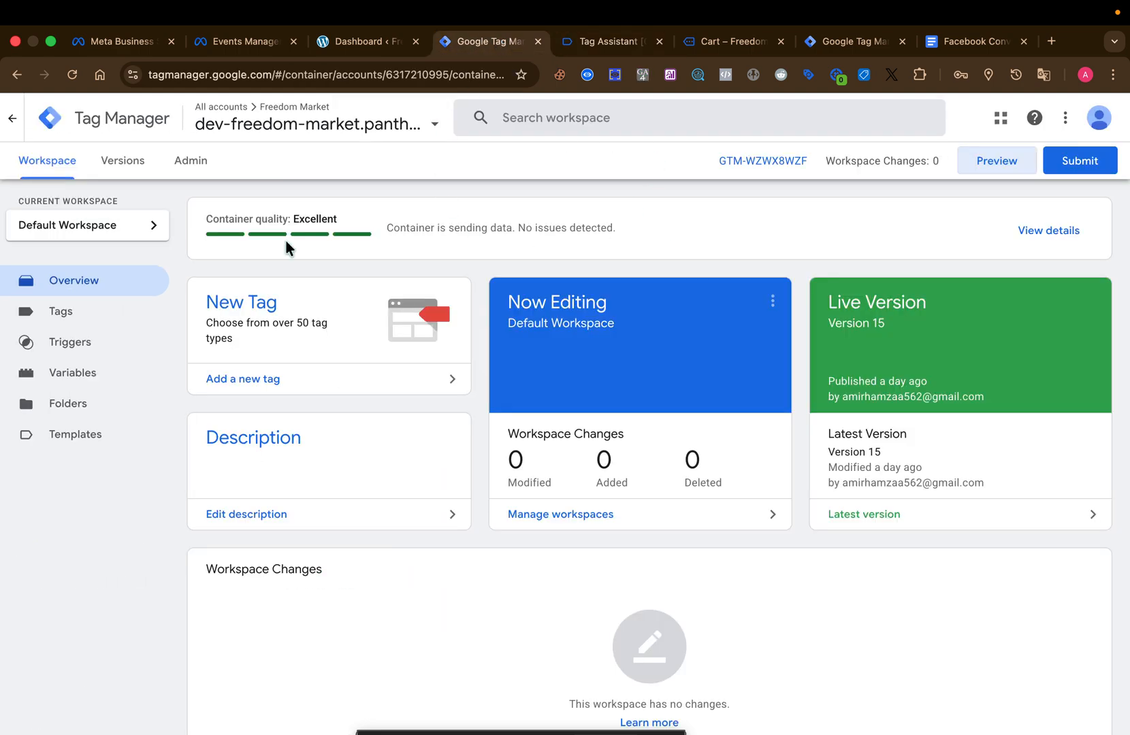
click(121, 376)
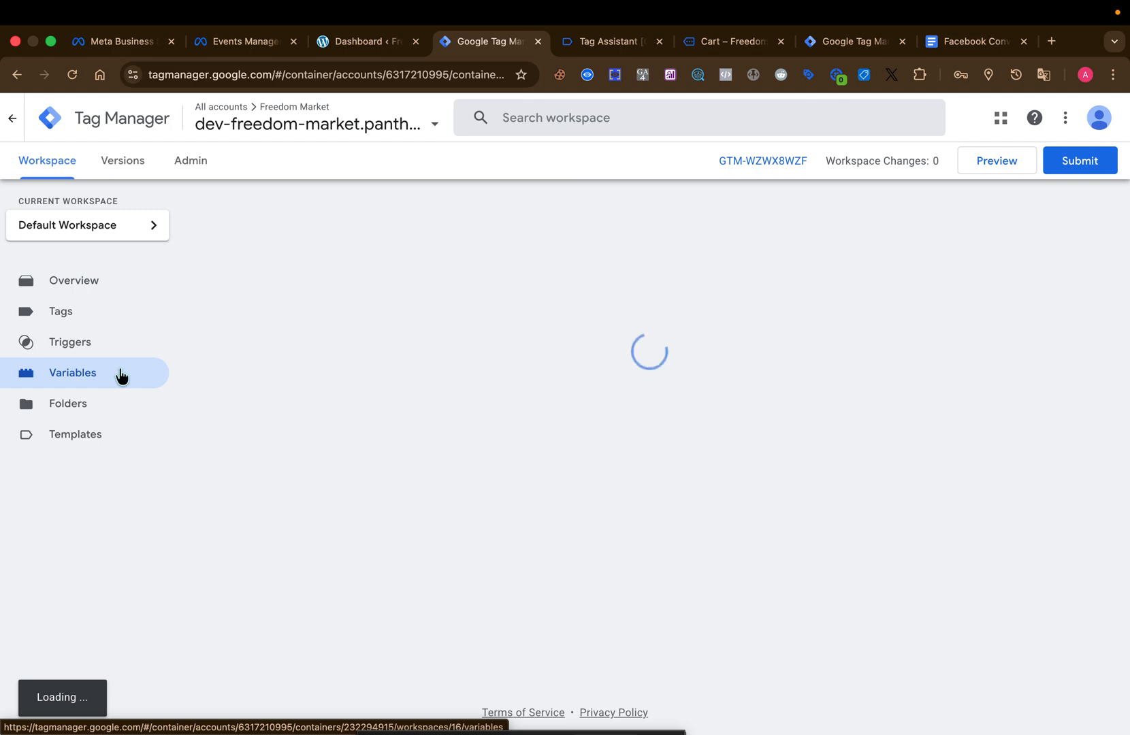
click(113, 341)
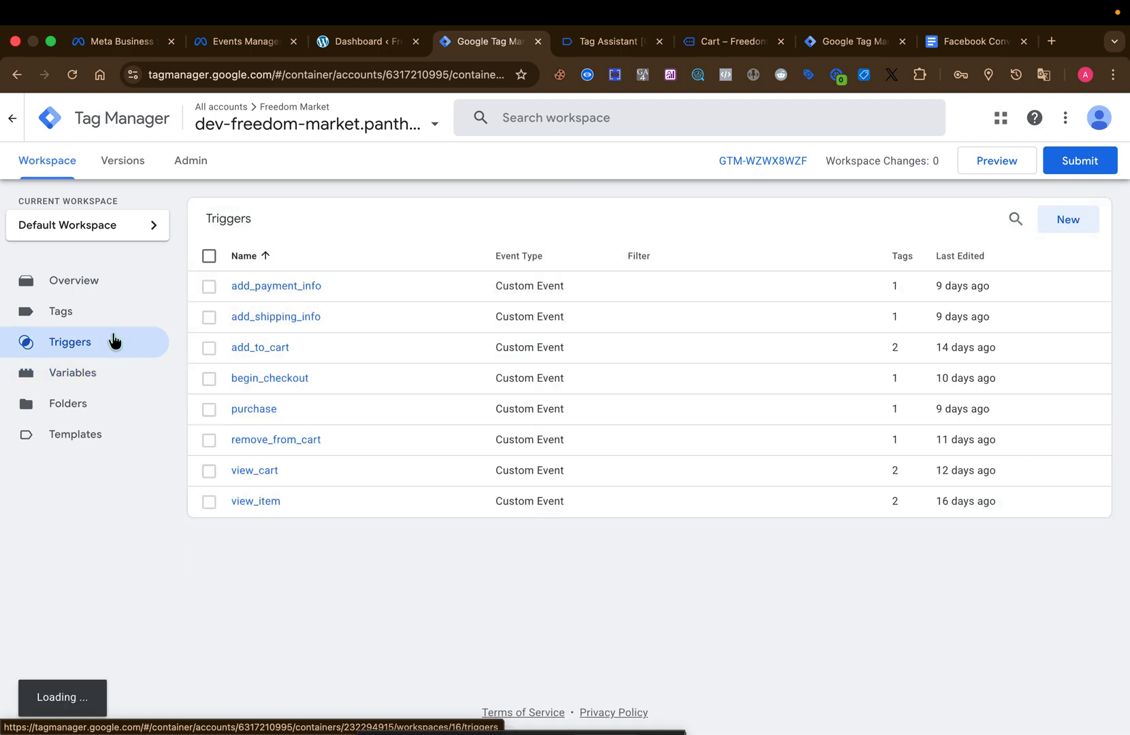
click(114, 314)
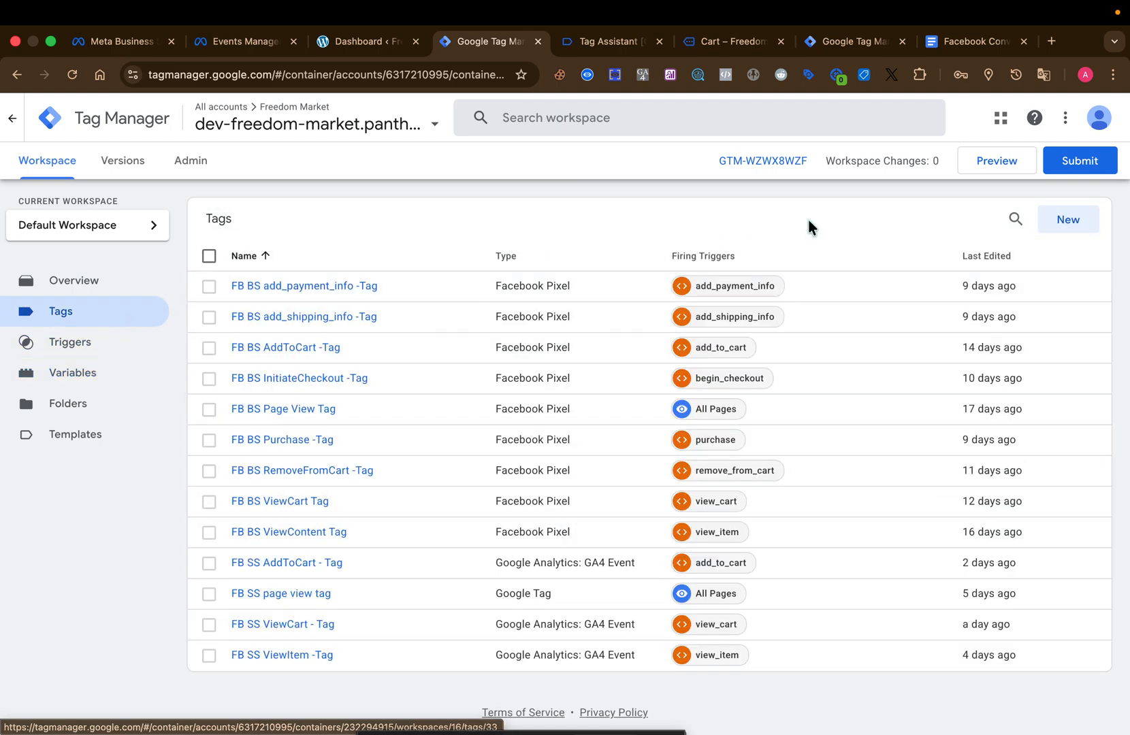
click(1054, 234)
click(734, 276)
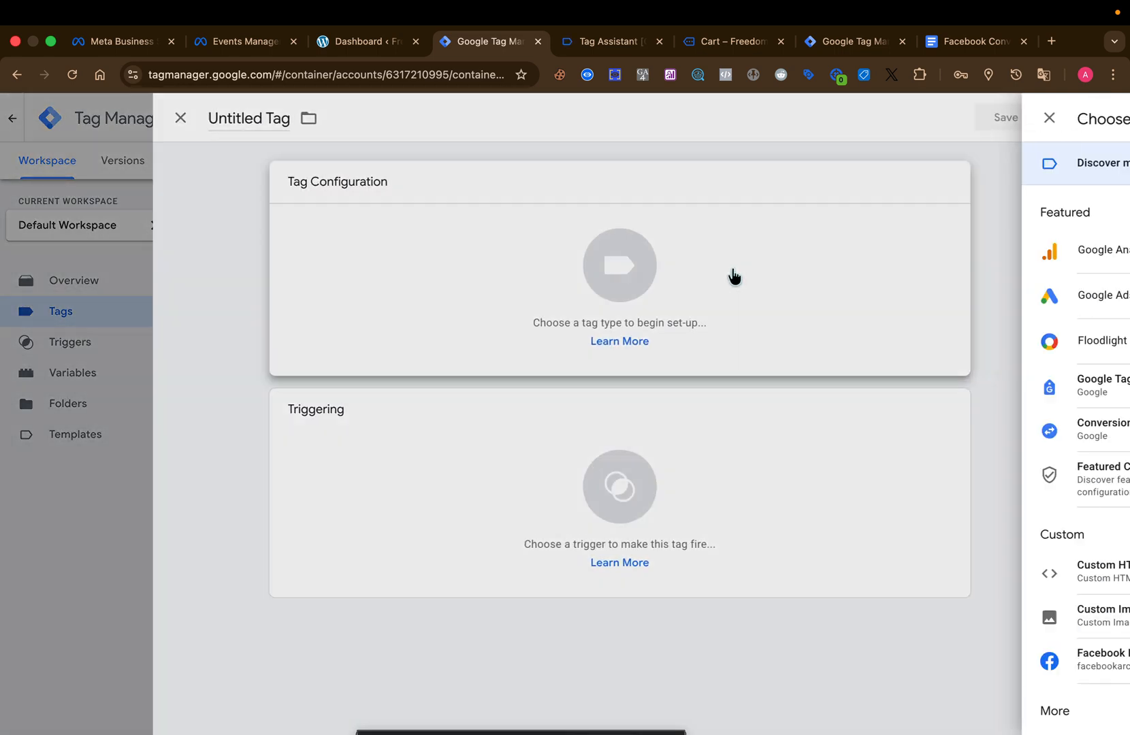
click(811, 266)
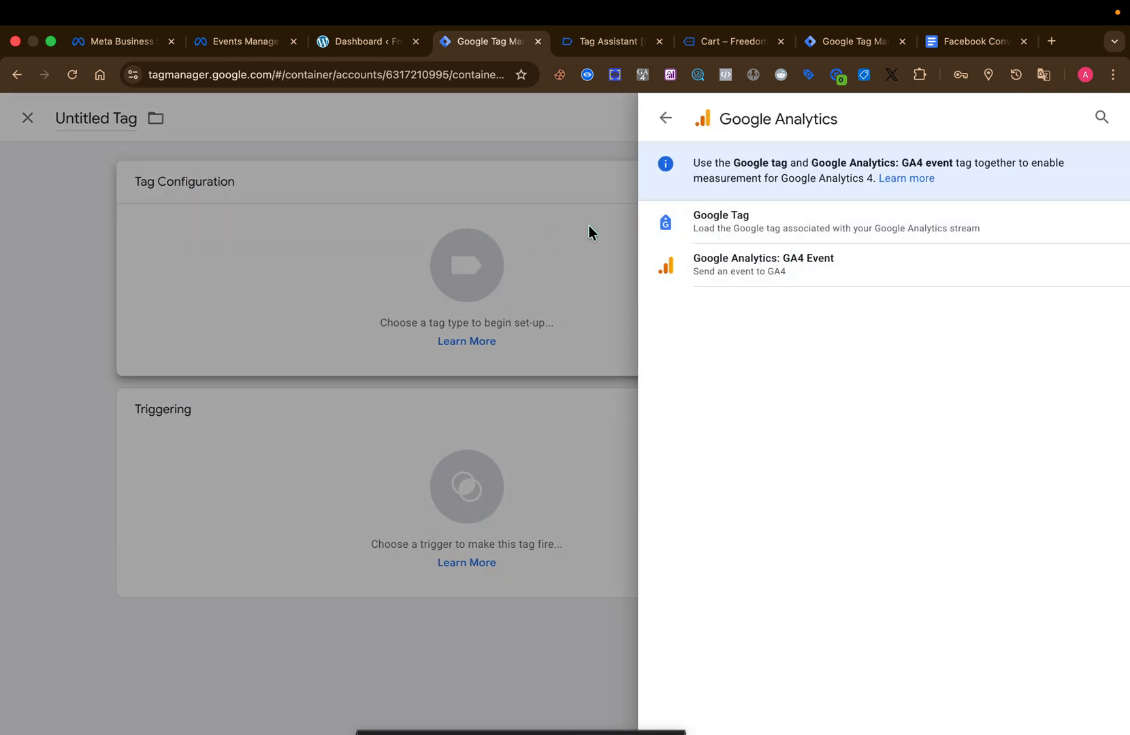
click(849, 271)
Set the tag's Measurement ID to the G TAG variable and its event name to remove_from_cart.
click(426, 347)
click(536, 344)
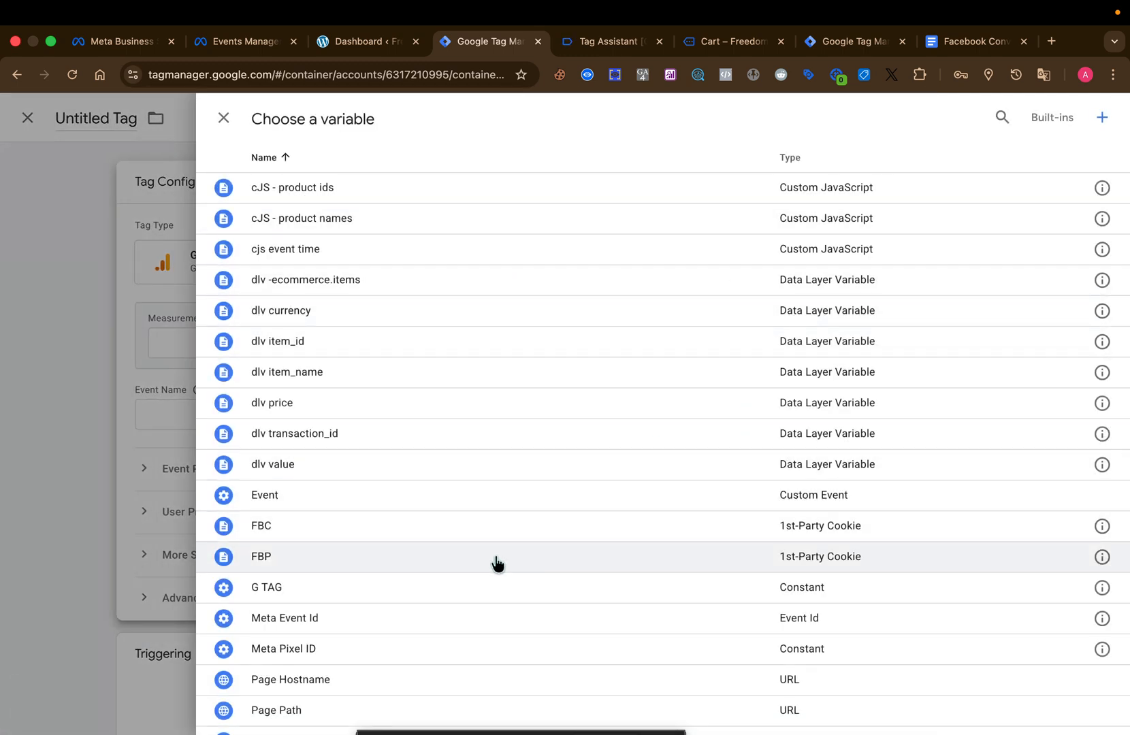
click(475, 585)
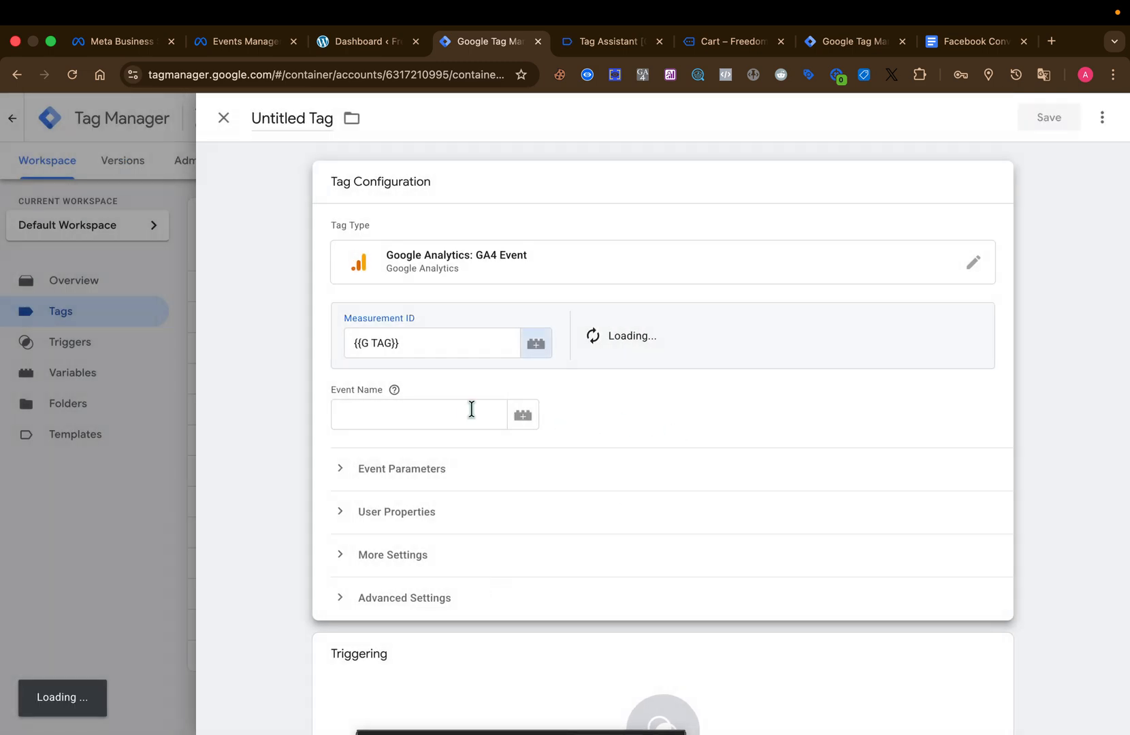
click(462, 409)
key(super+v)
click(628, 408)
Add five empty event parameter rows to the tag.
scroll(616, 439, down, 2)
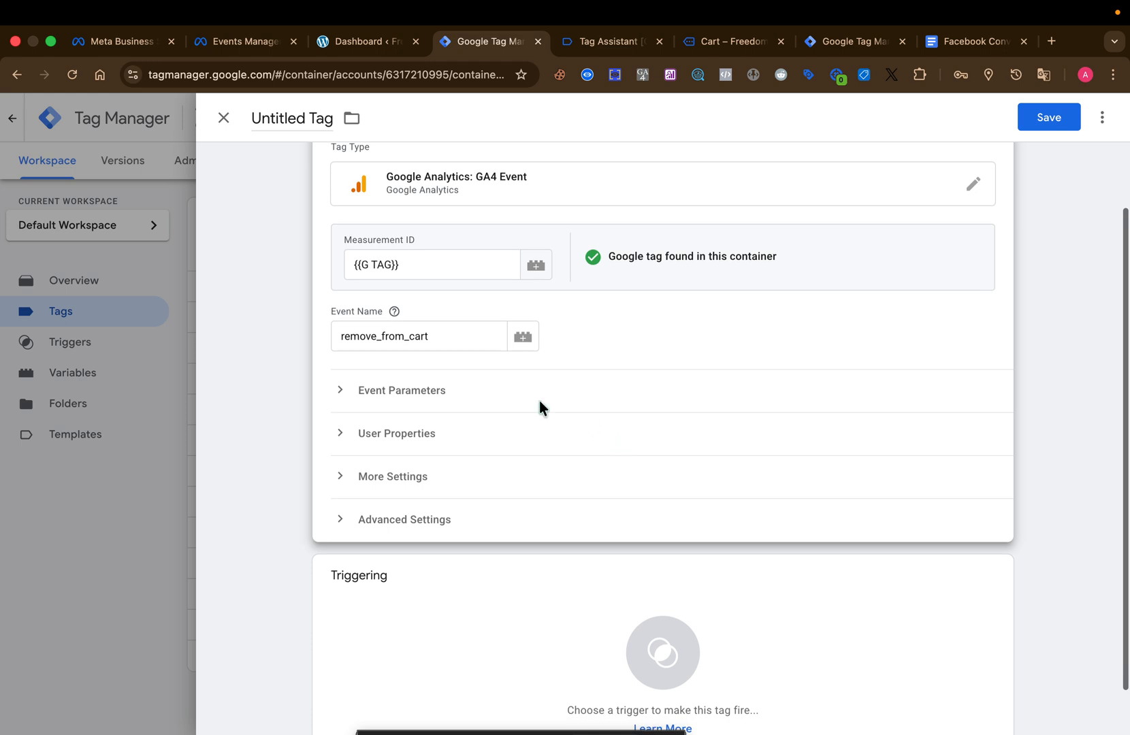
click(479, 395)
click(468, 495)
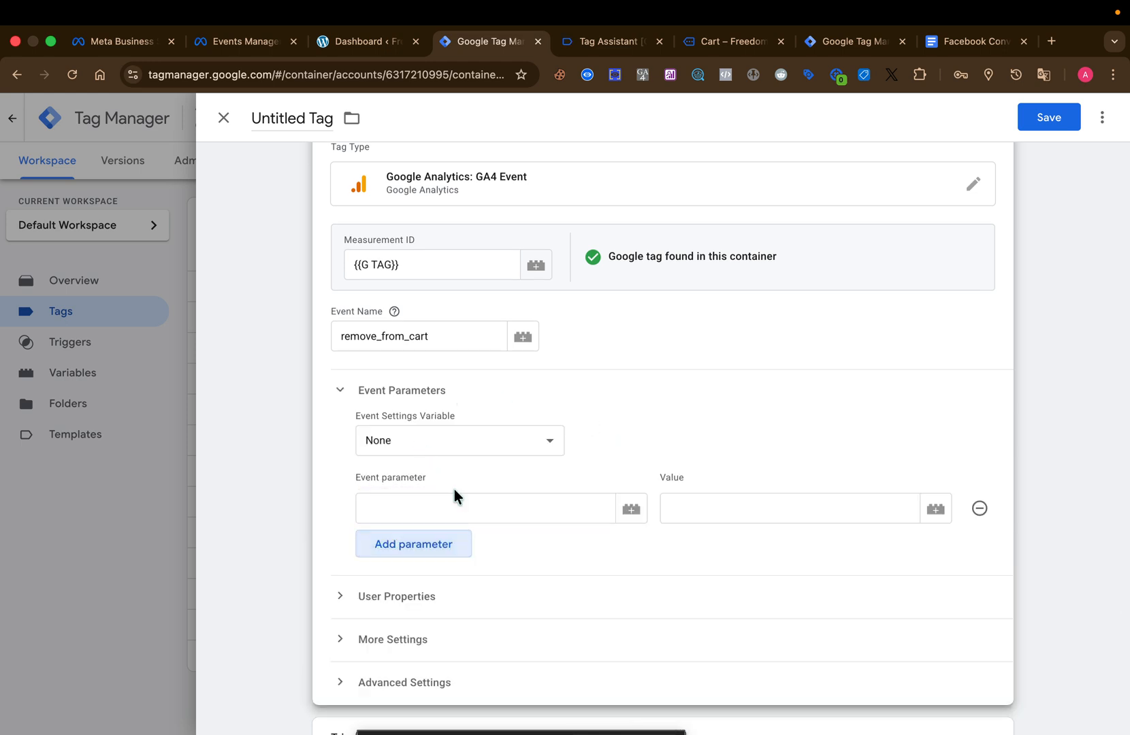
click(447, 539)
click(447, 582)
click(441, 632)
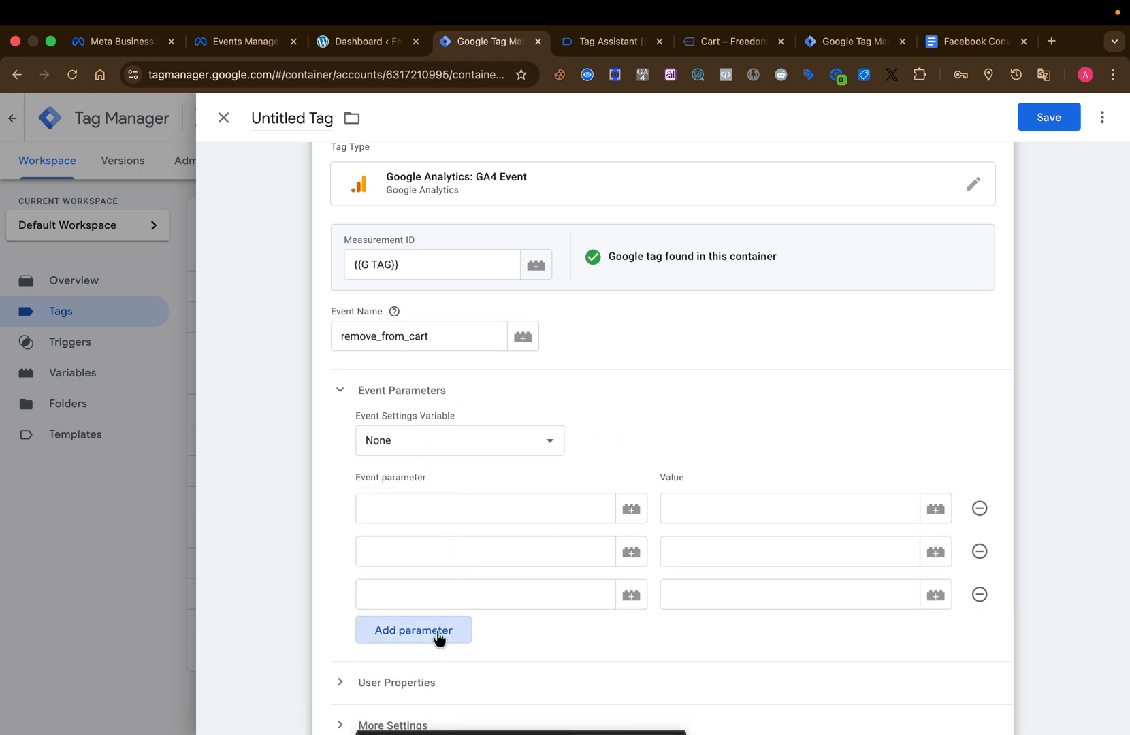
click(437, 660)
Name the first two event parameters event_name and event_id.
click(447, 509)
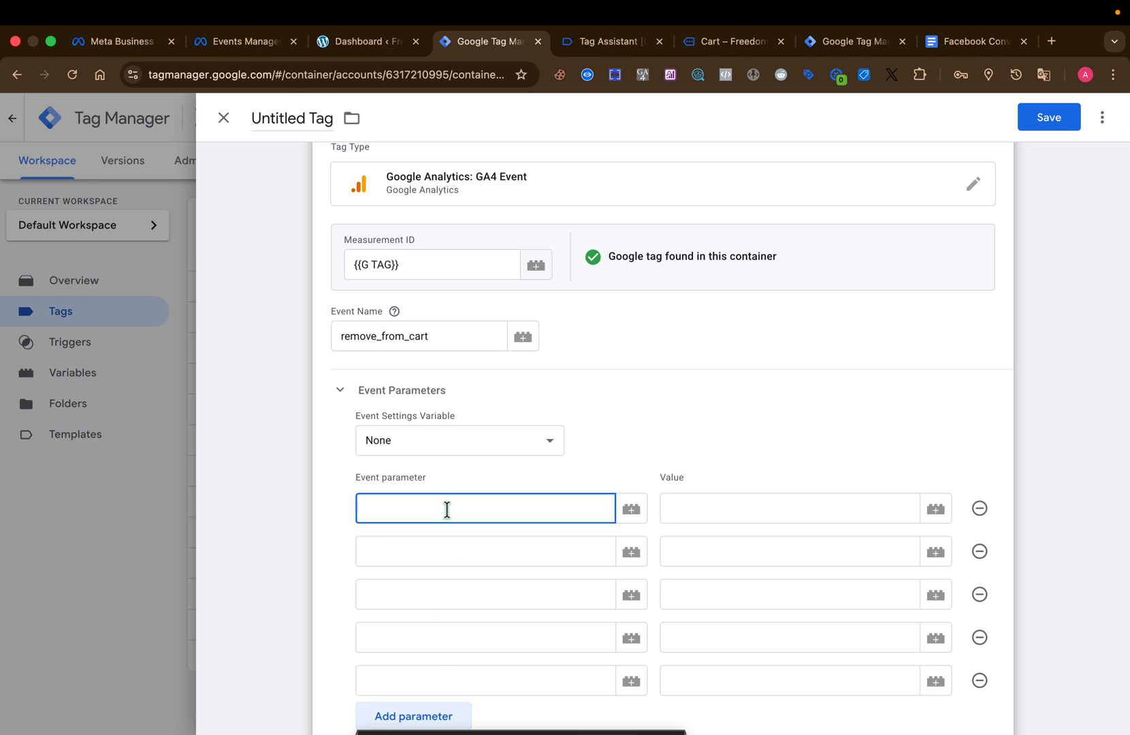
text(even)
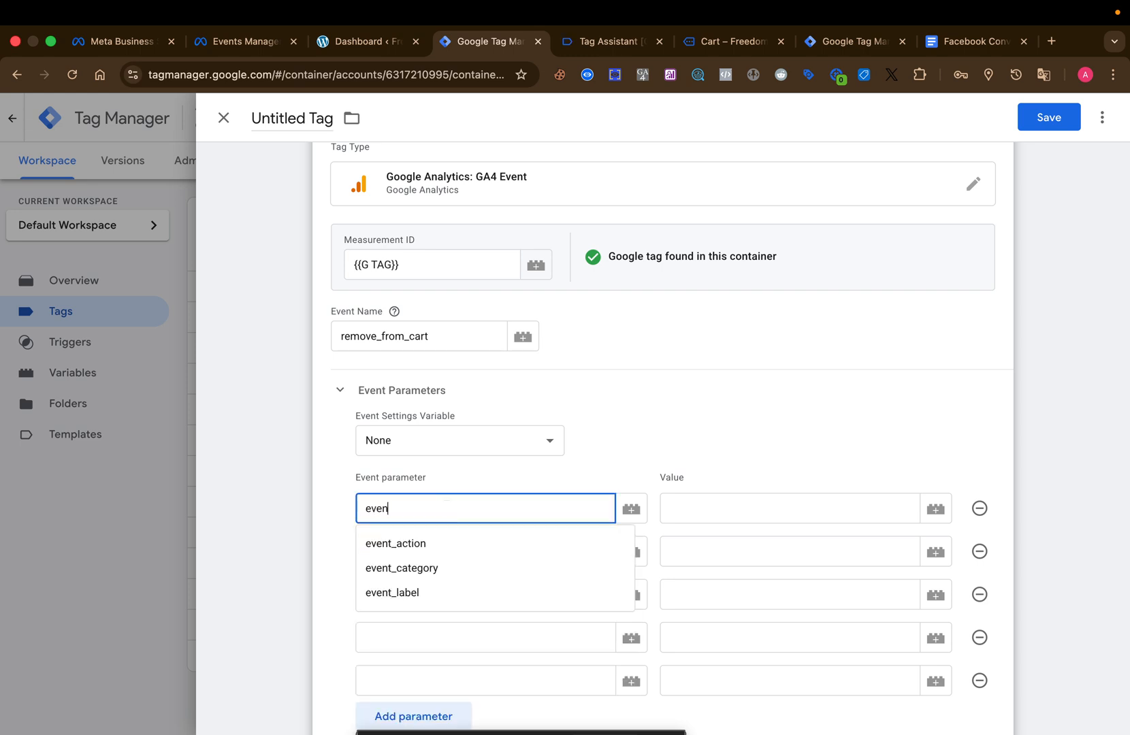
text(t_name)
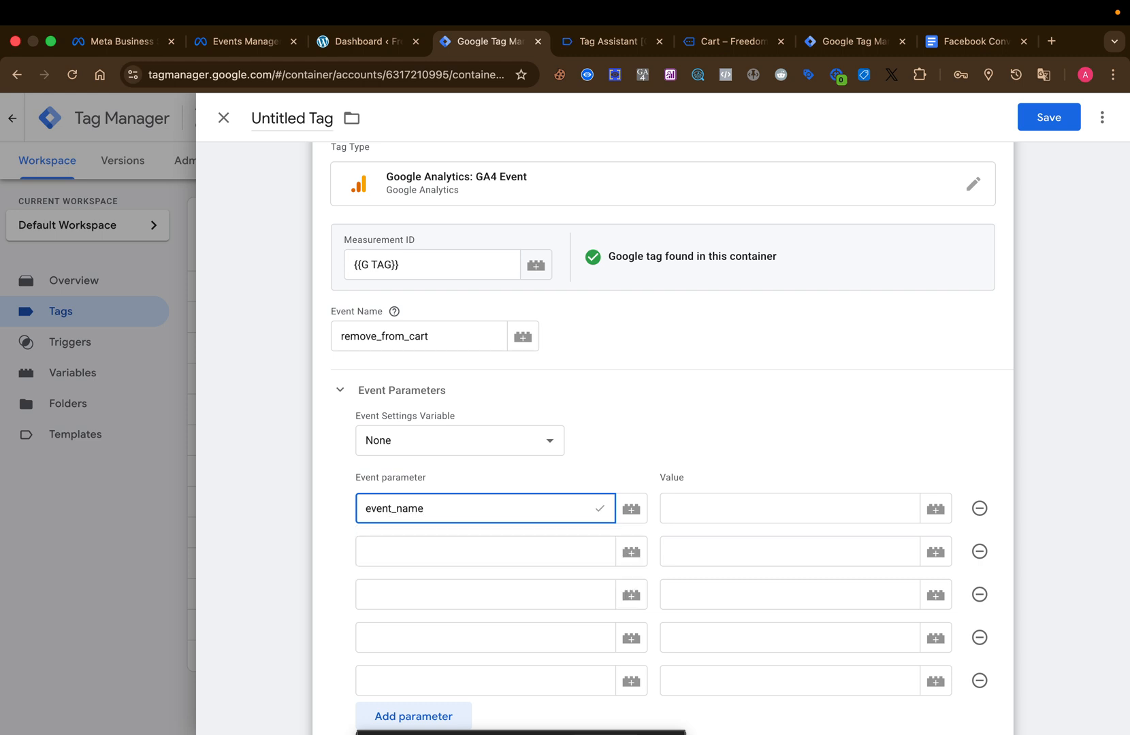
click(437, 543)
text(event_)
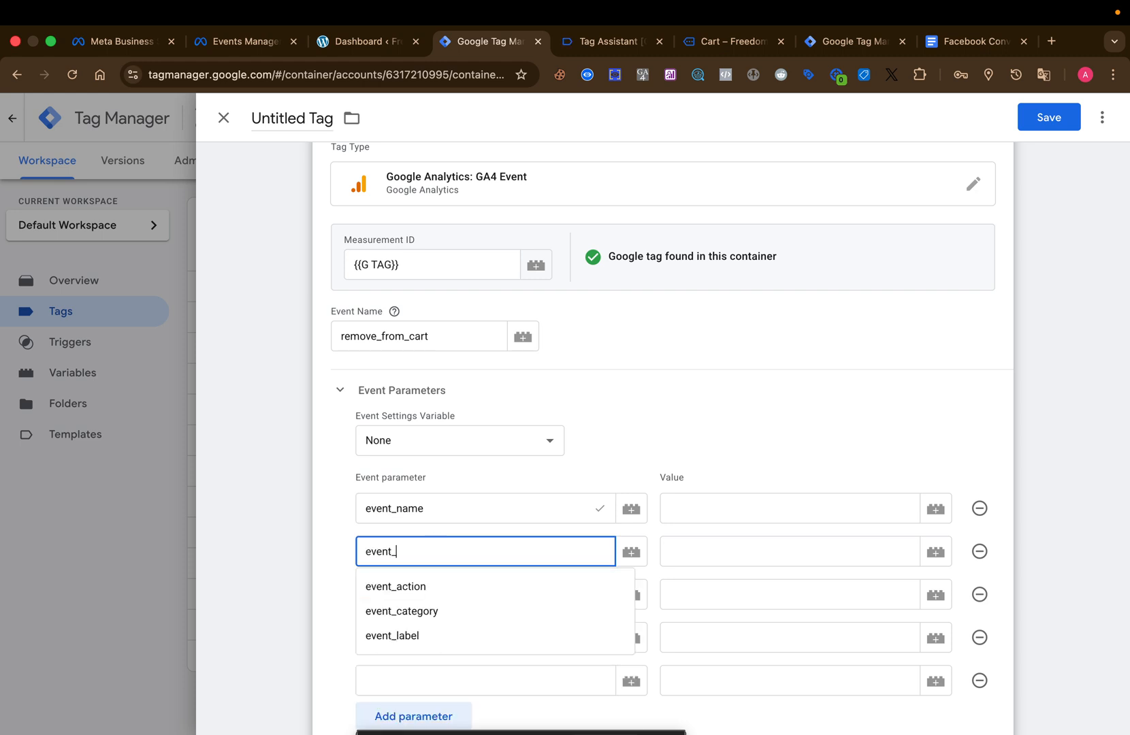
text(id)
Copy x-fb-ck-fbp from the begin_checkout section of the Google Docs tracking guide and paste it as the third event parameter's name.
click(419, 589)
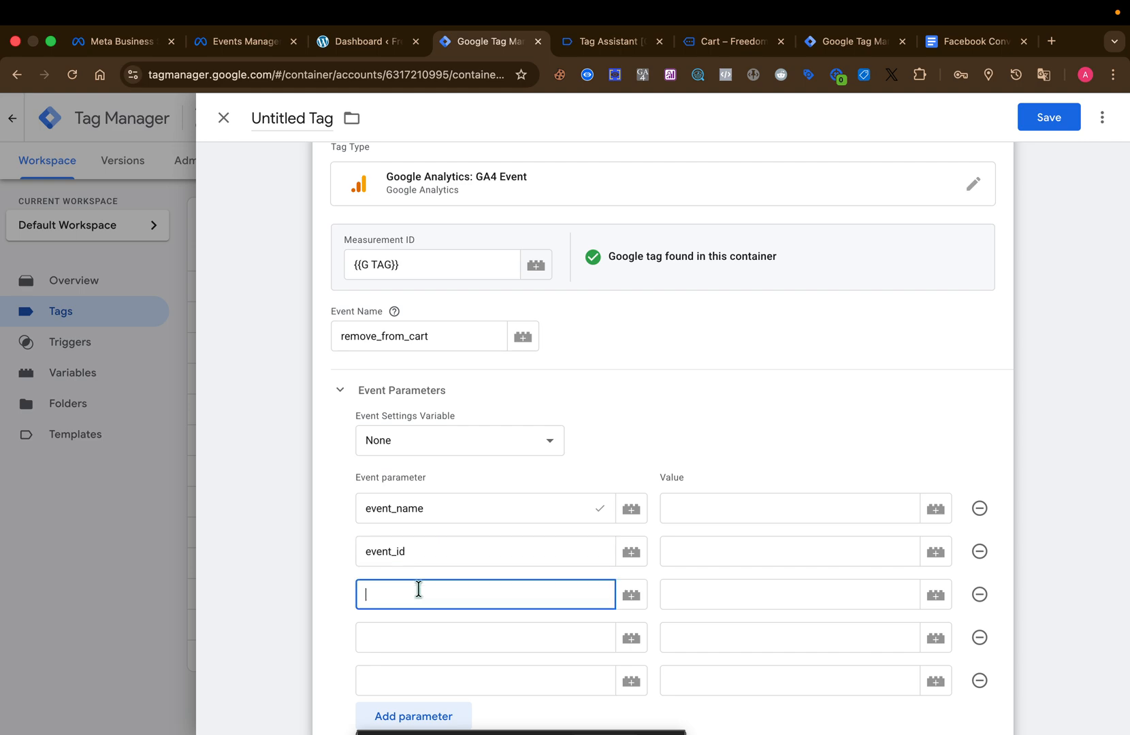
click(945, 46)
scroll(601, 310, down, 5)
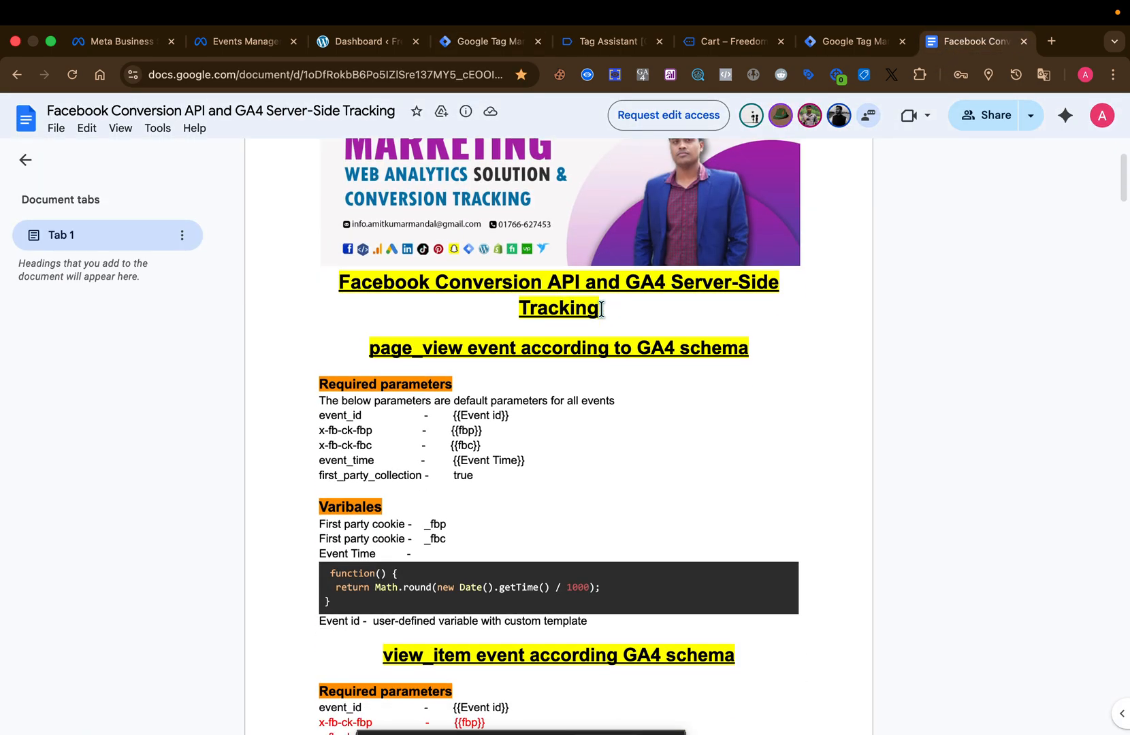
scroll(601, 309, down, 15)
scroll(602, 309, up, 3)
scroll(602, 309, down, 10)
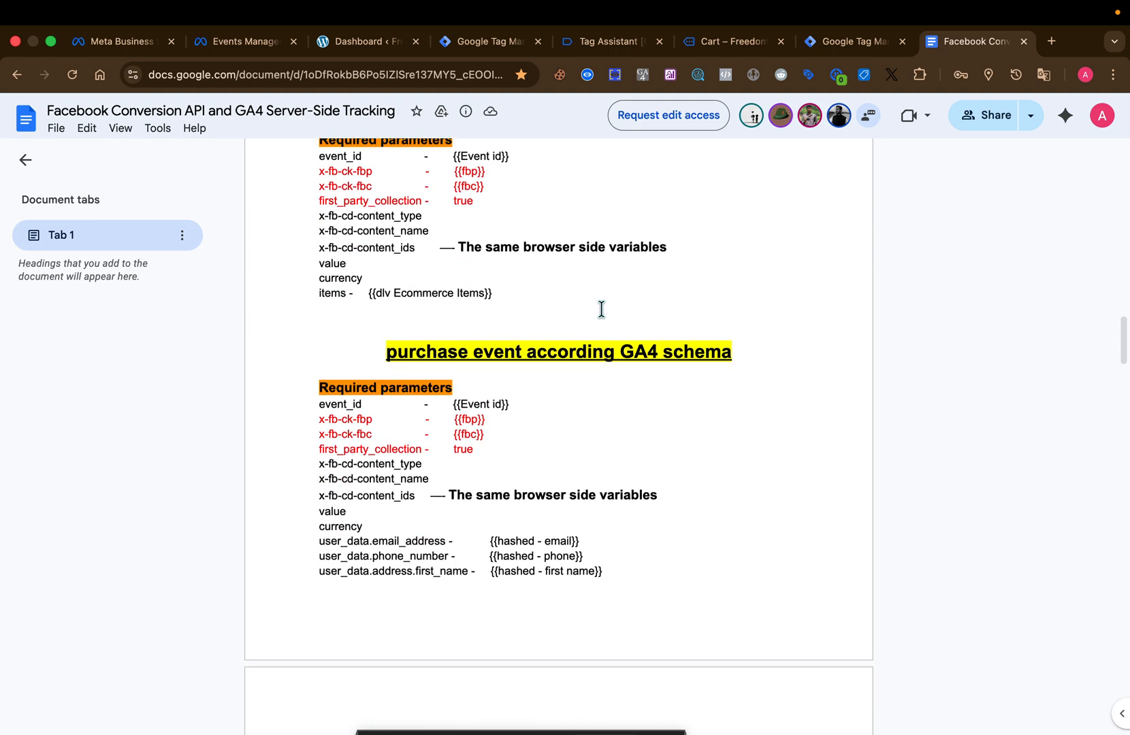
scroll(601, 309, up, 1)
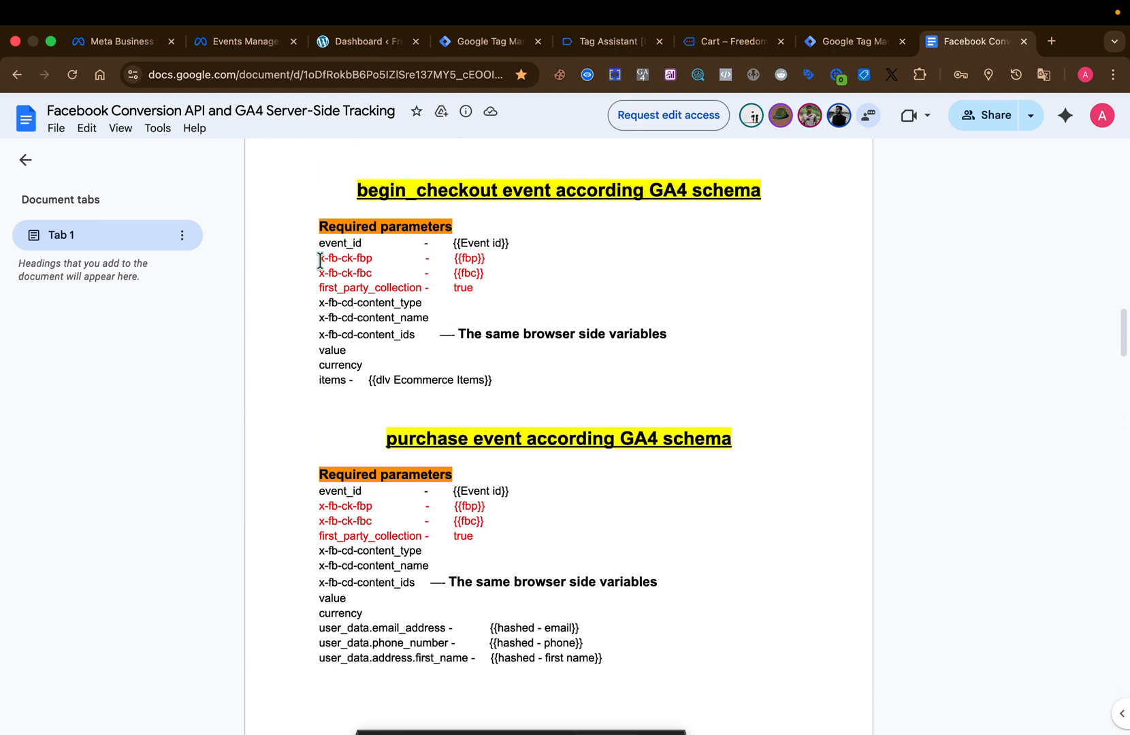
drag(327, 260, 368, 257)
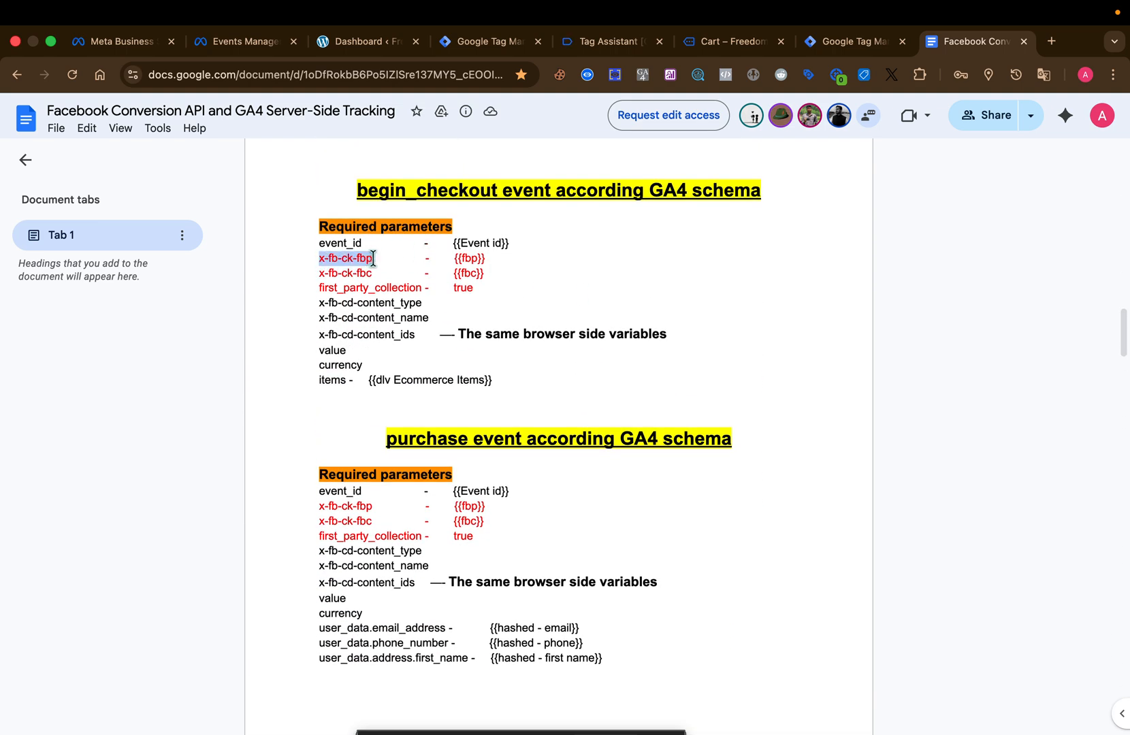
click(477, 43)
text(x-fb-ck-fbp)
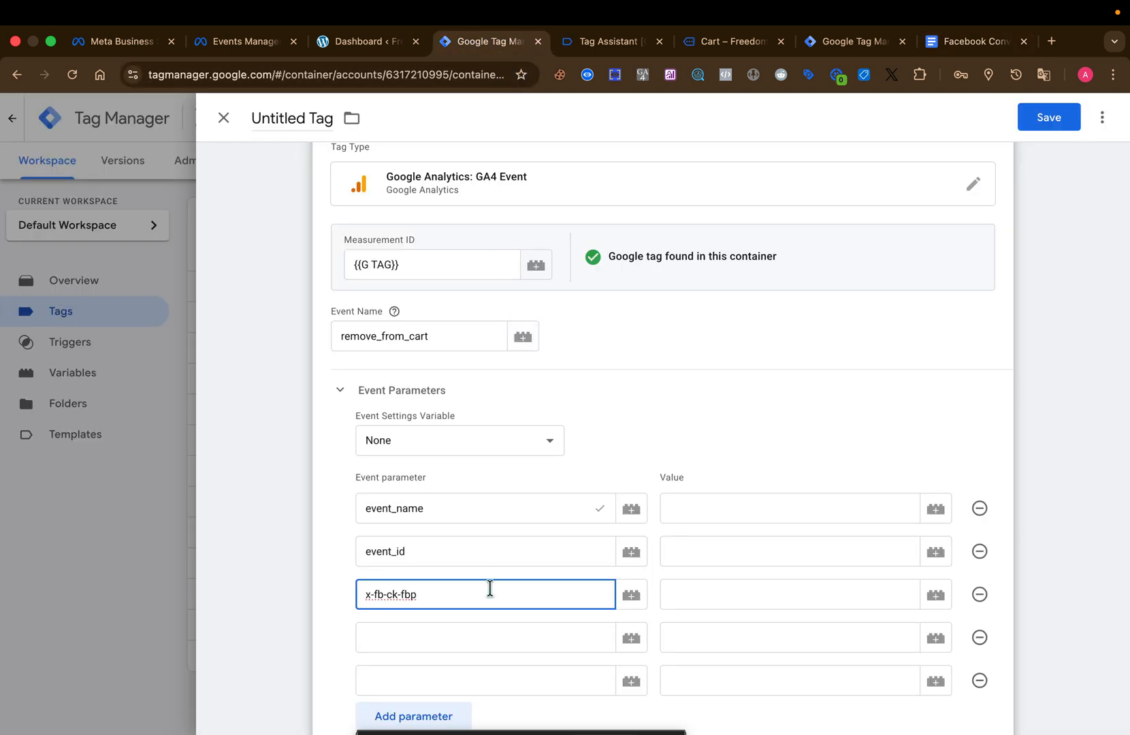
Name the fourth event parameter x-fb-ck-fbc.
click(474, 634)
text(x-fb-ck-fbp)
key(BackSpace)
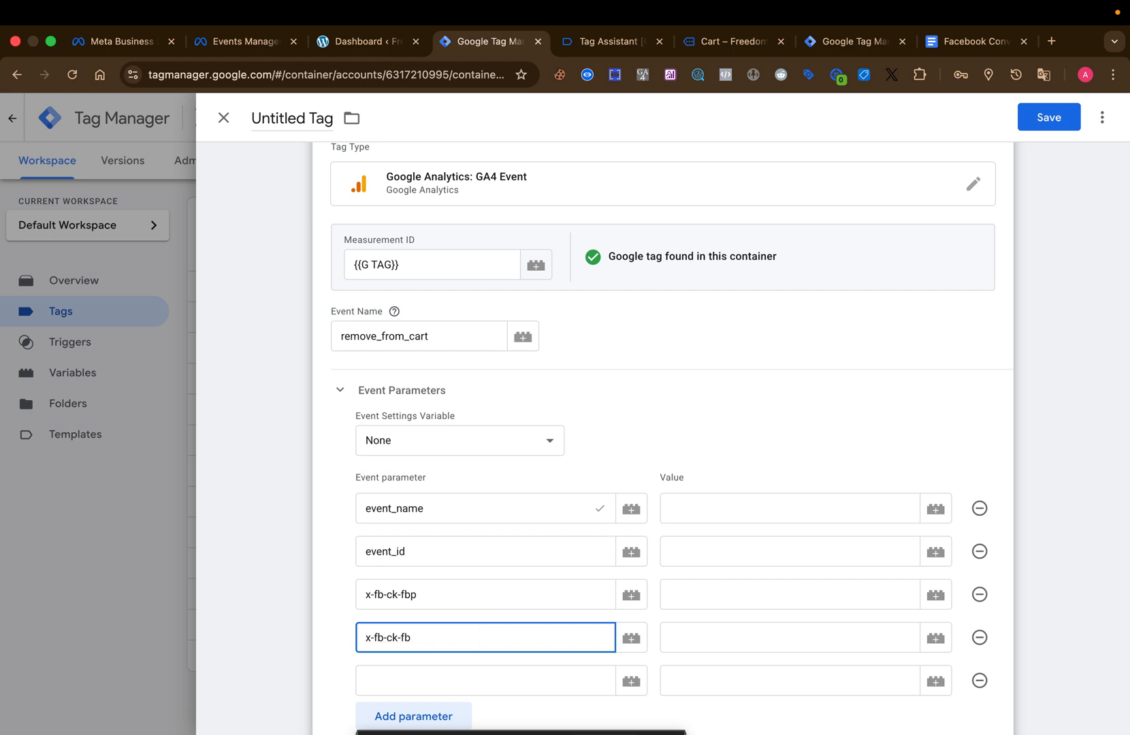
Add three more empty event parameter rows below the existing five.
scroll(325, 441, down, 5)
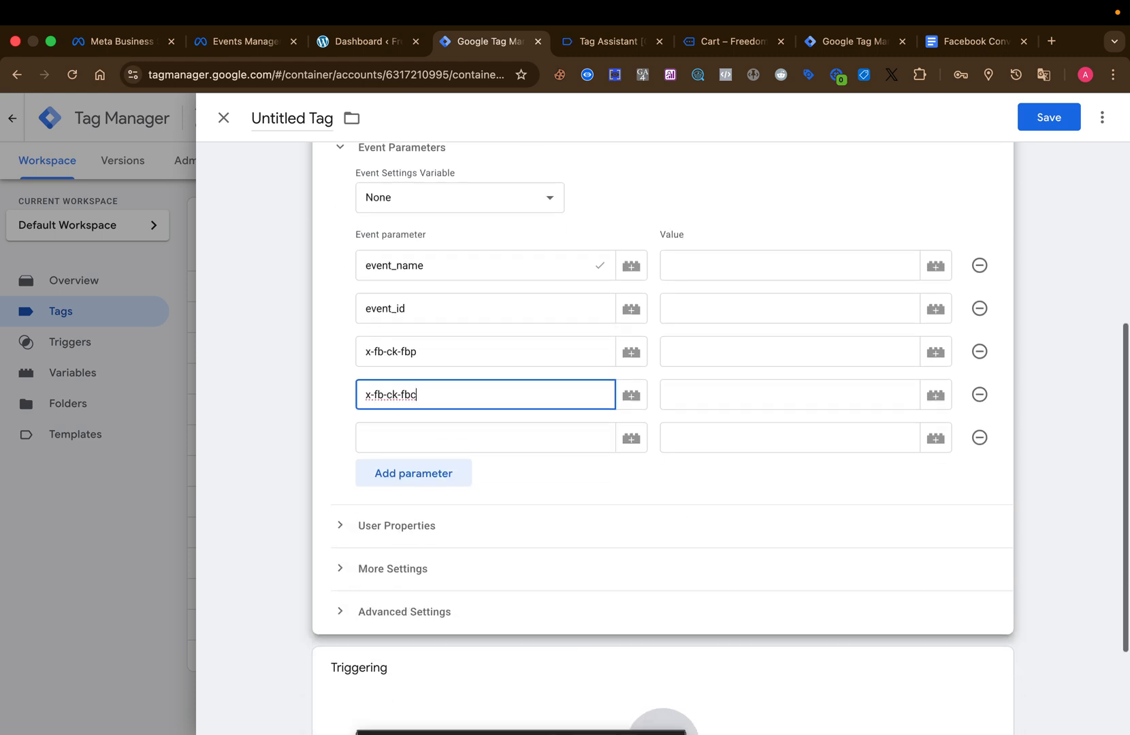
click(394, 387)
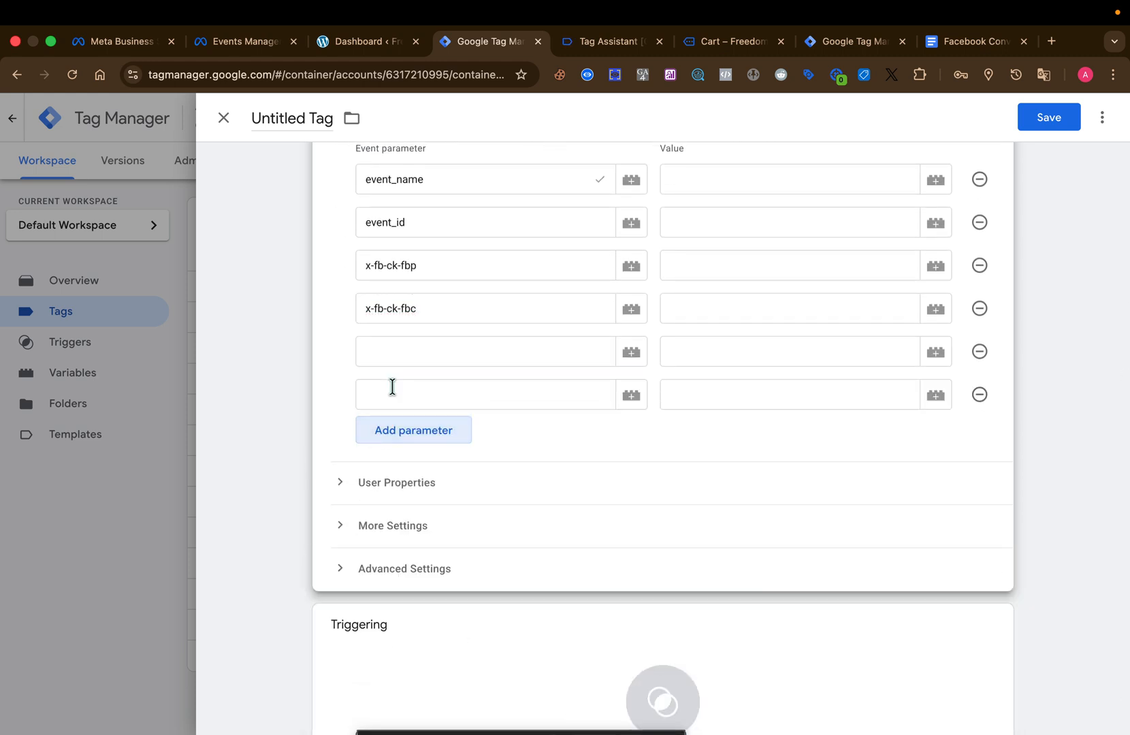
click(415, 467)
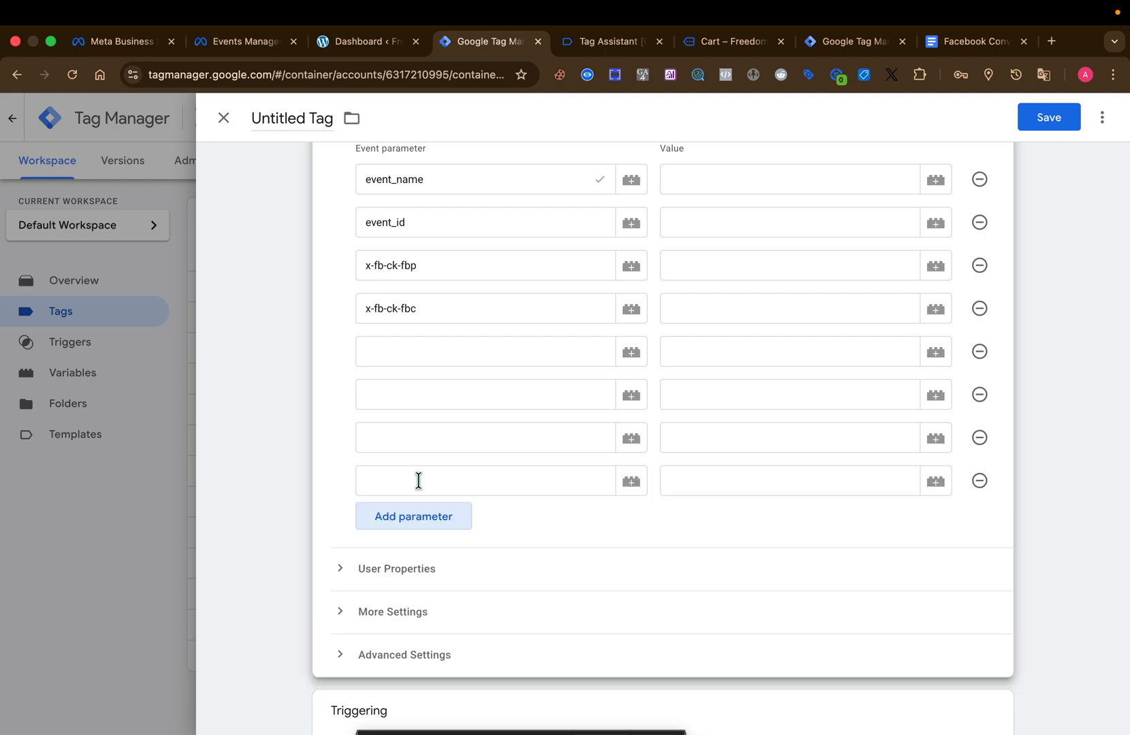
Add a ninth event parameter row and paste first_party_collection from the Google Docs tracking guide as the fifth parameter's name.
click(428, 522)
click(418, 362)
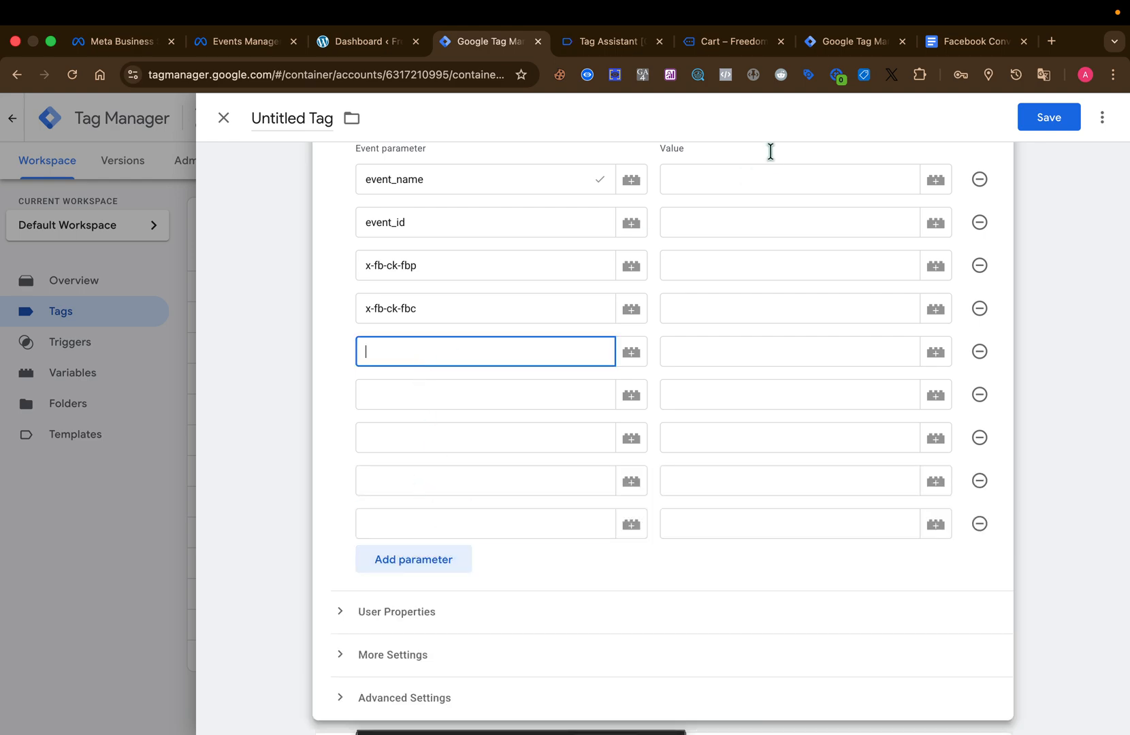
click(945, 36)
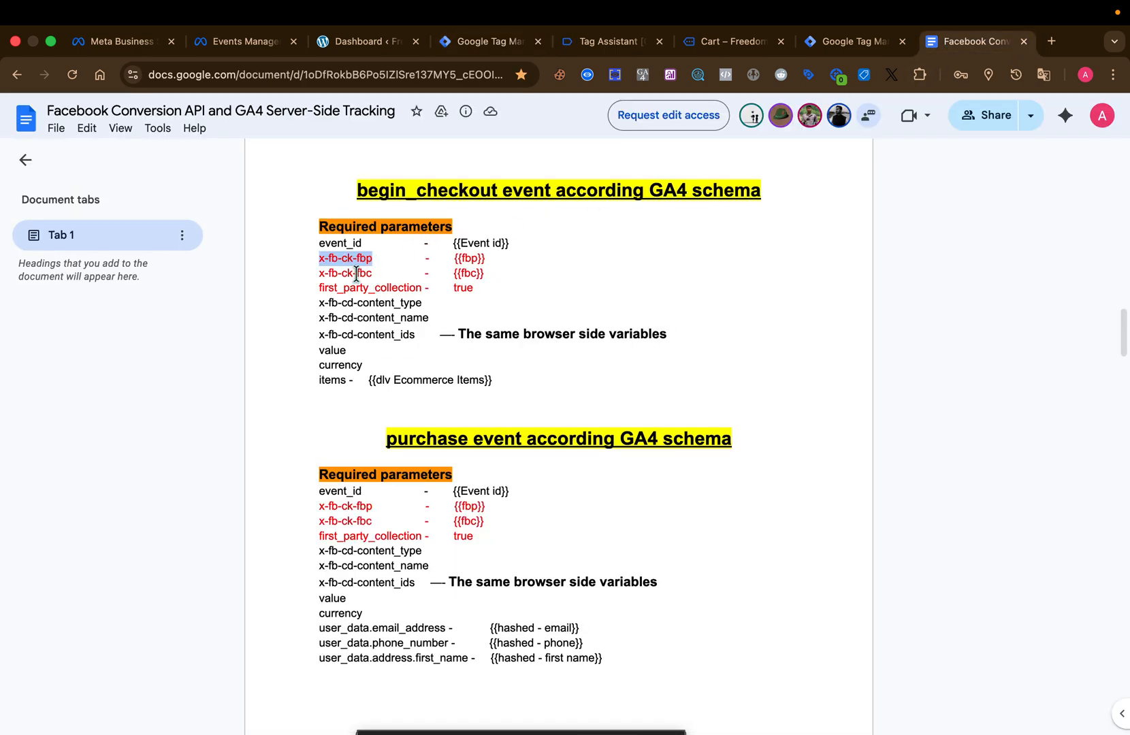
drag(321, 284, 408, 279)
triple_click(389, 287)
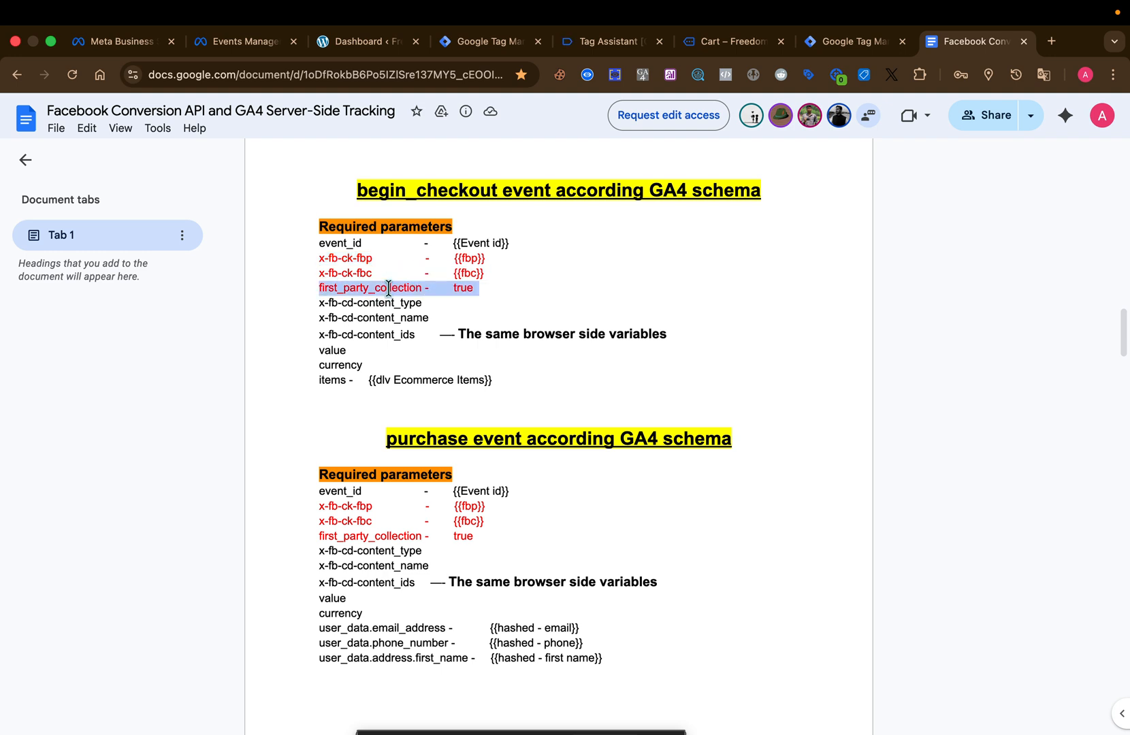
double_click(389, 287)
key(ctrl+c)
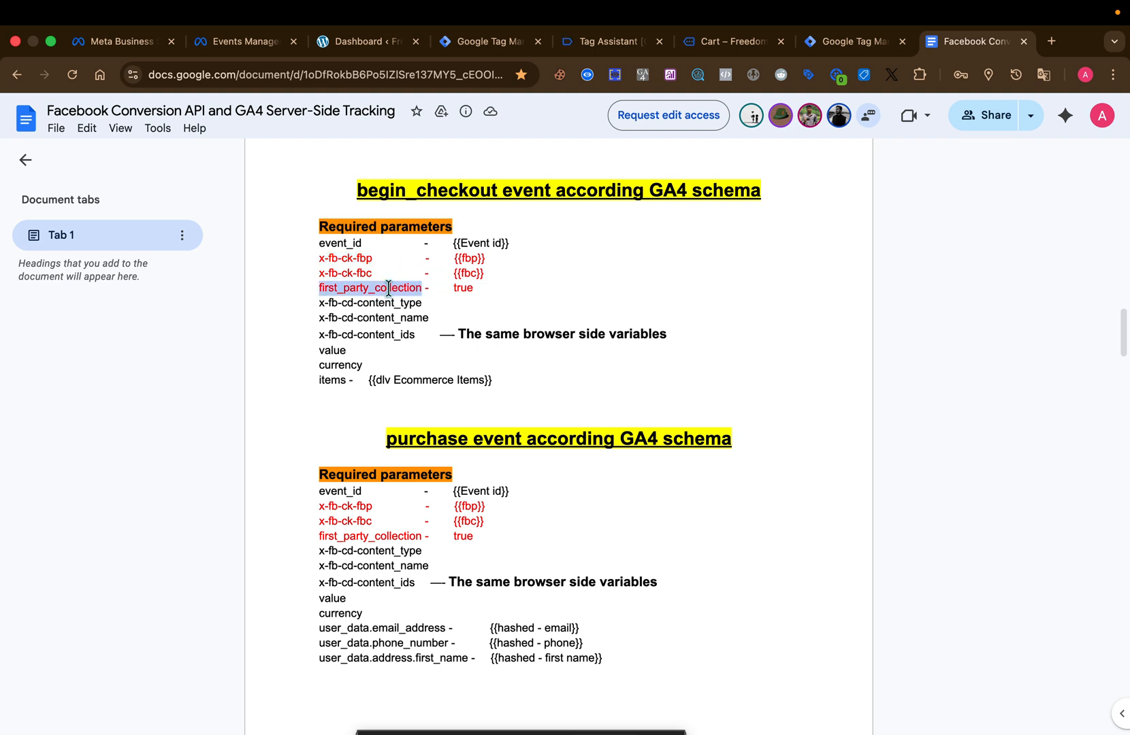
click(473, 39)
key(ctrl+v)
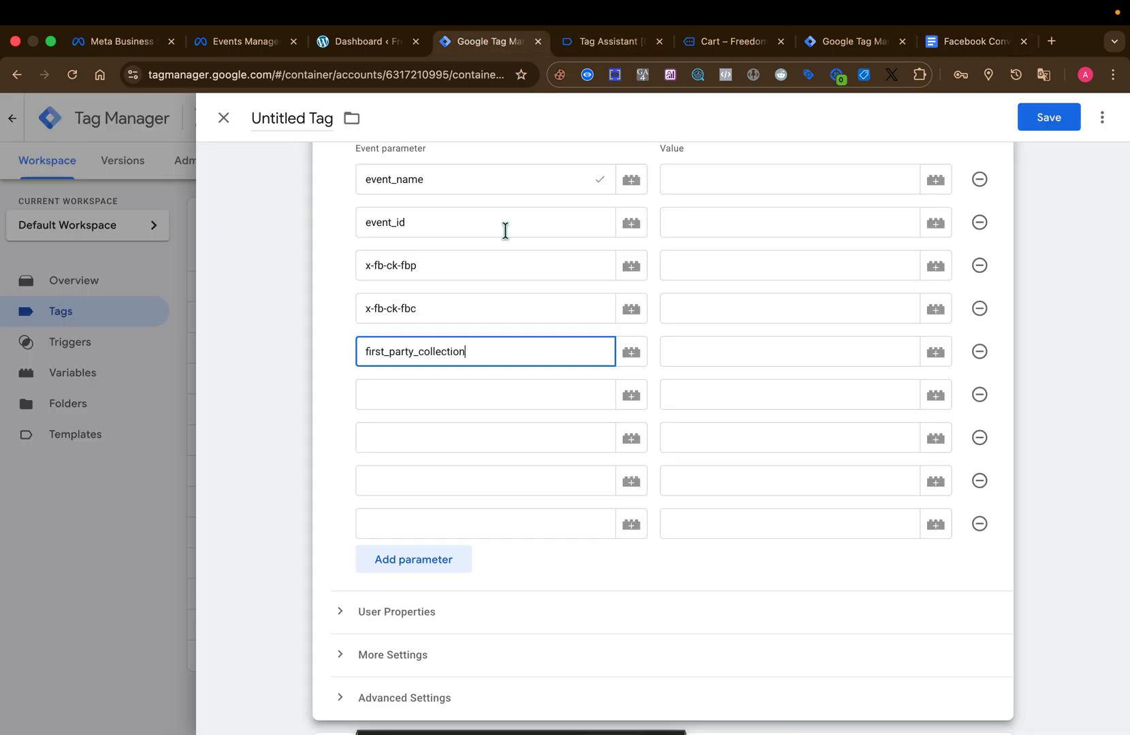
Copy x-fb-cd-content_type from the guide's begin_checkout section and paste it as the sixth event parameter's name.
click(504, 395)
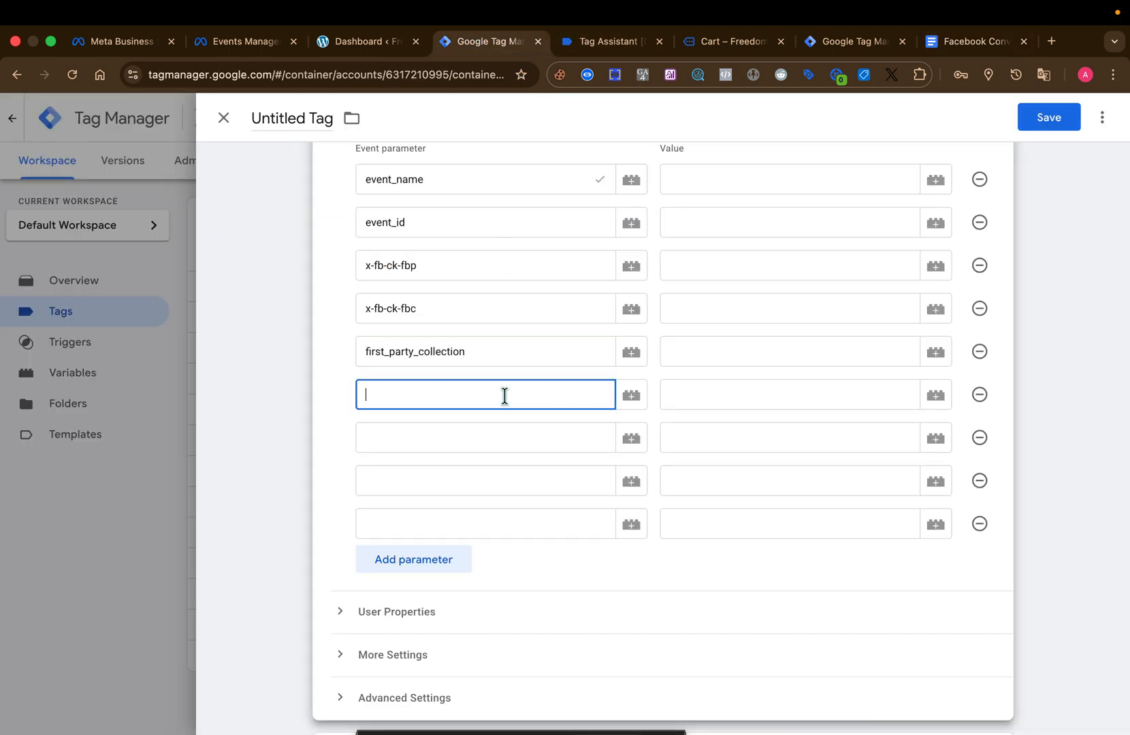
click(940, 42)
triple_click(372, 302)
key(super+c)
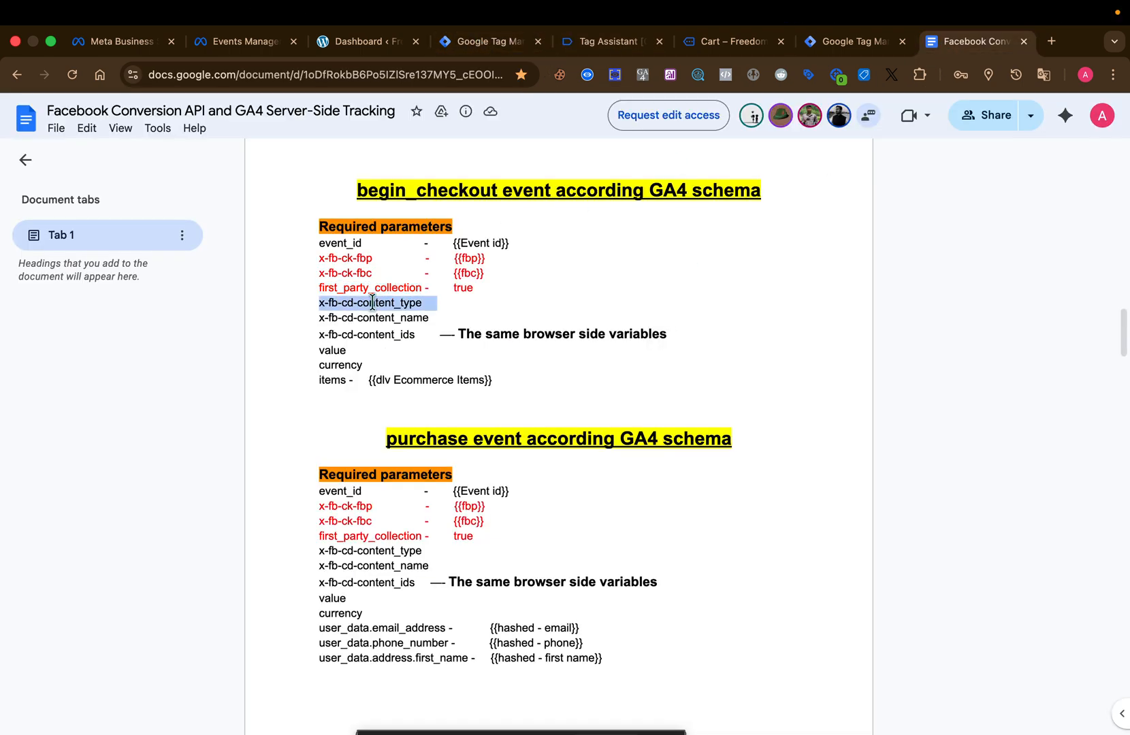
click(466, 42)
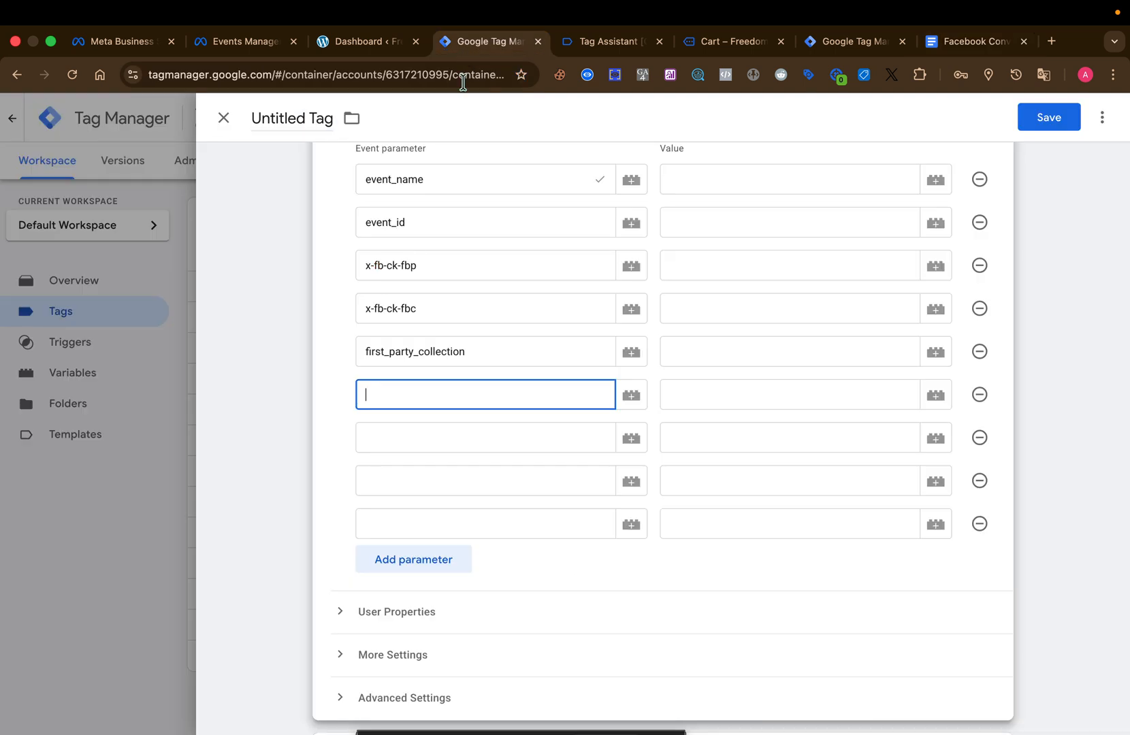
key(super+v)
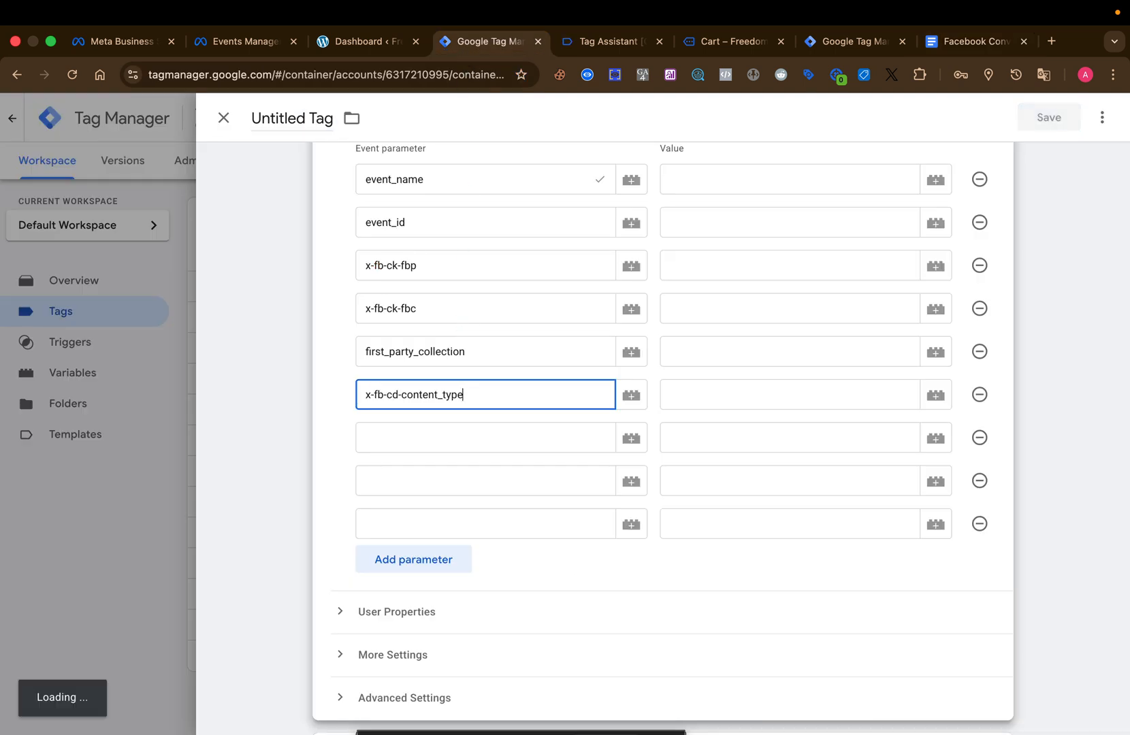
Name the seventh and eighth event parameters x-fb-cd-content_name and x-fb-cd-content_ids.
click(472, 436)
key(super+v)
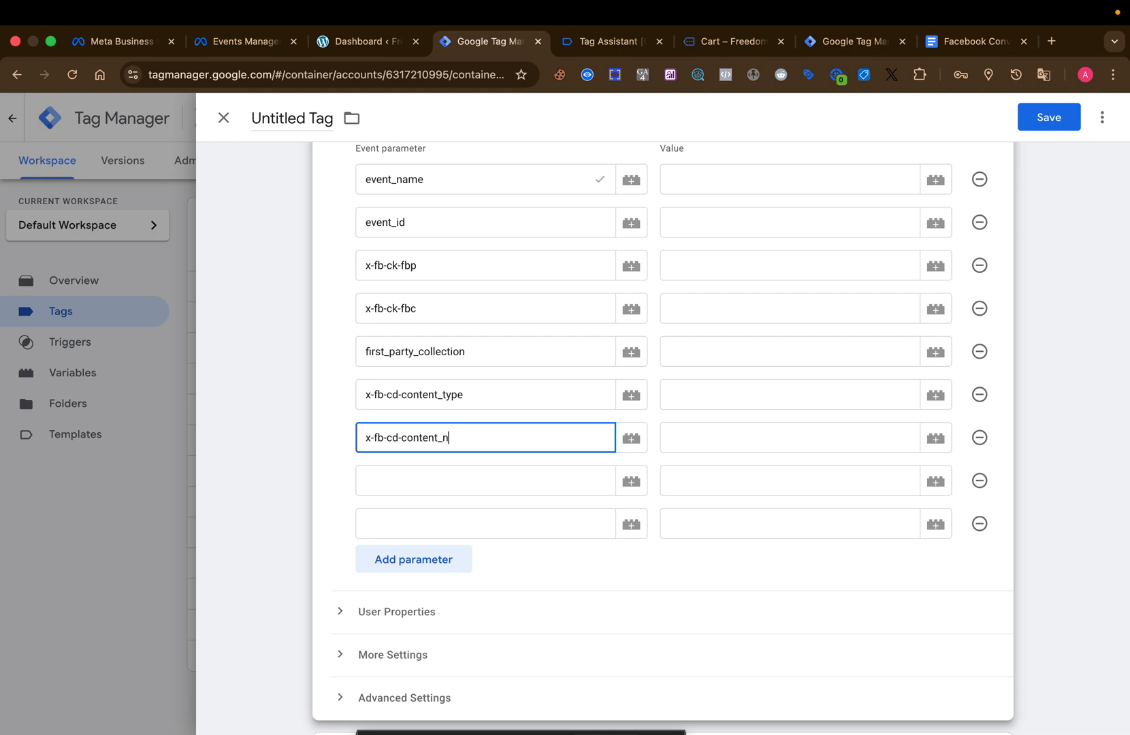
click(468, 485)
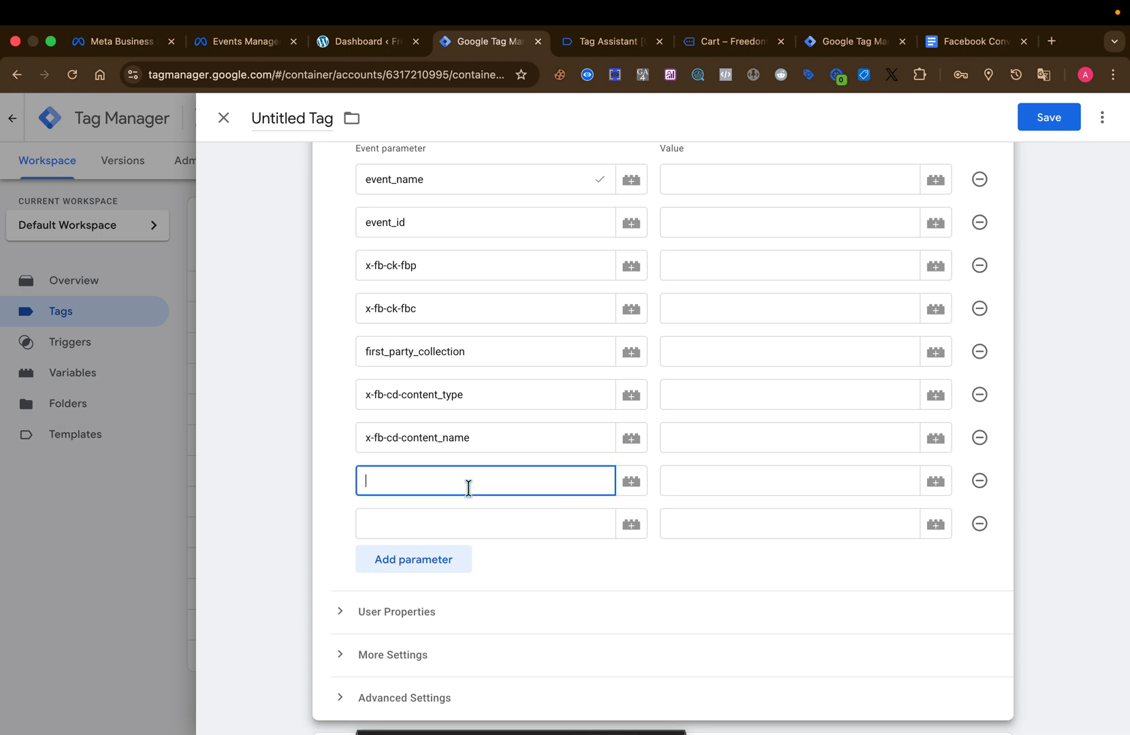
key(super+v)
Copy value from the guide's begin_checkout section and paste it as the ninth event parameter's name.
click(519, 529)
click(991, 43)
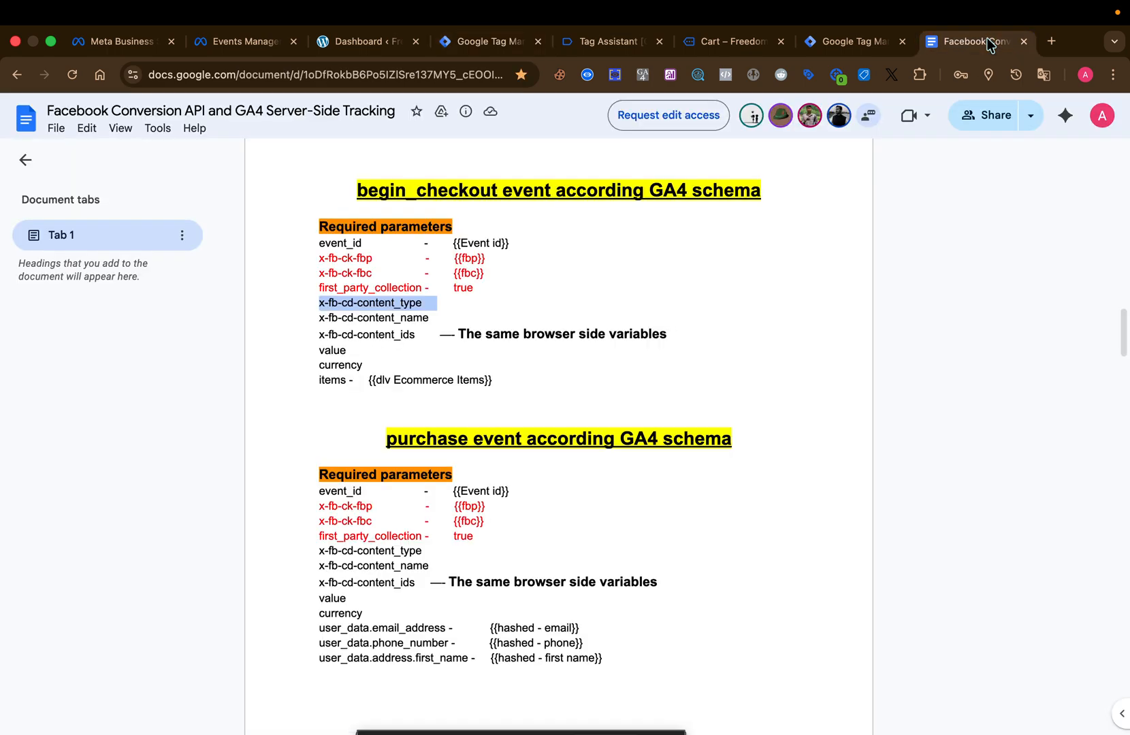
double_click(326, 351)
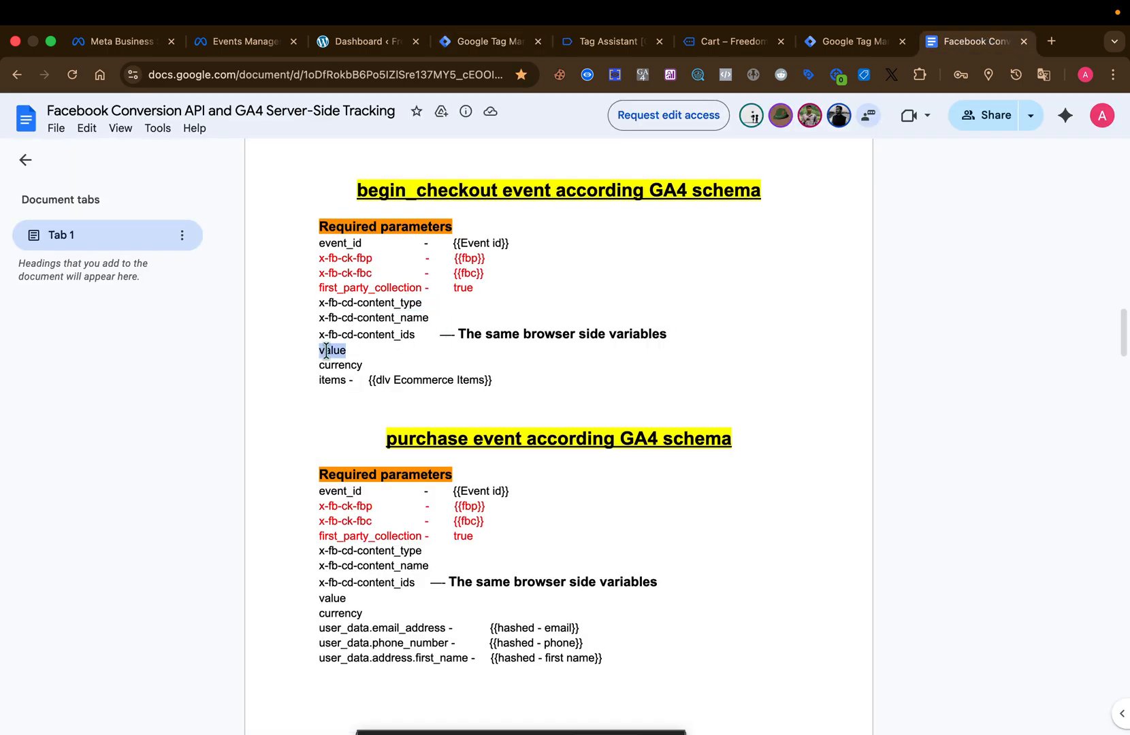
click(484, 42)
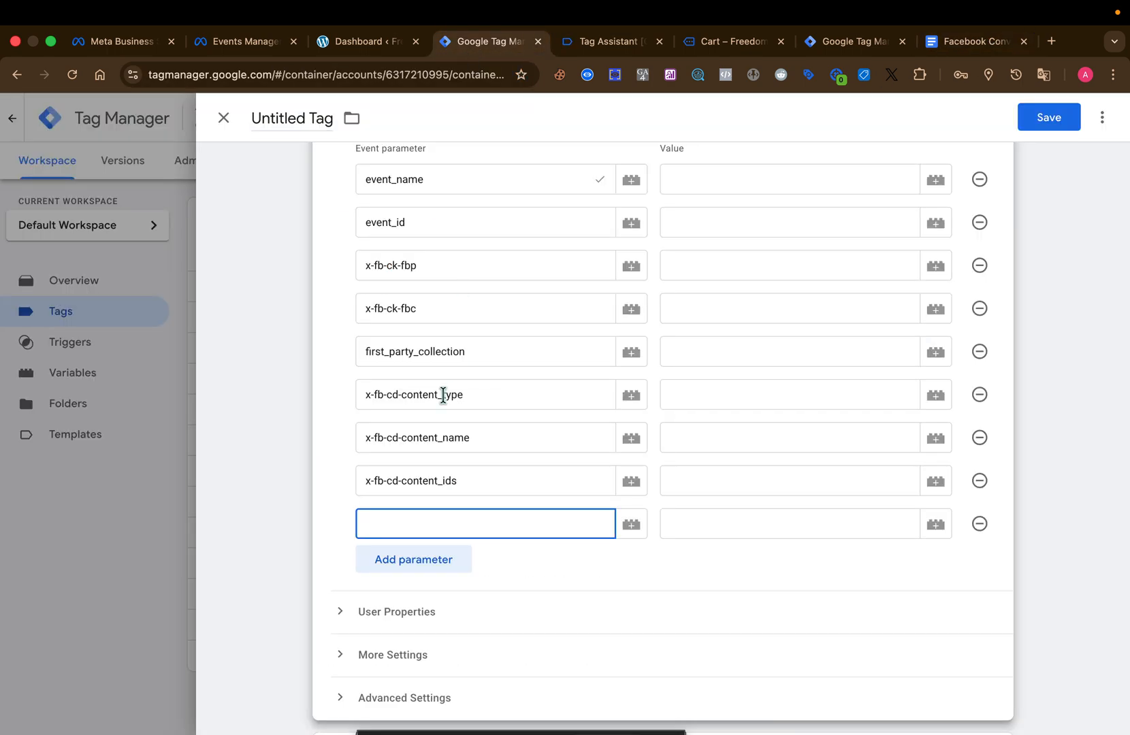
Add a tenth event parameter and name it currency, copied from the tracking guide.
click(449, 560)
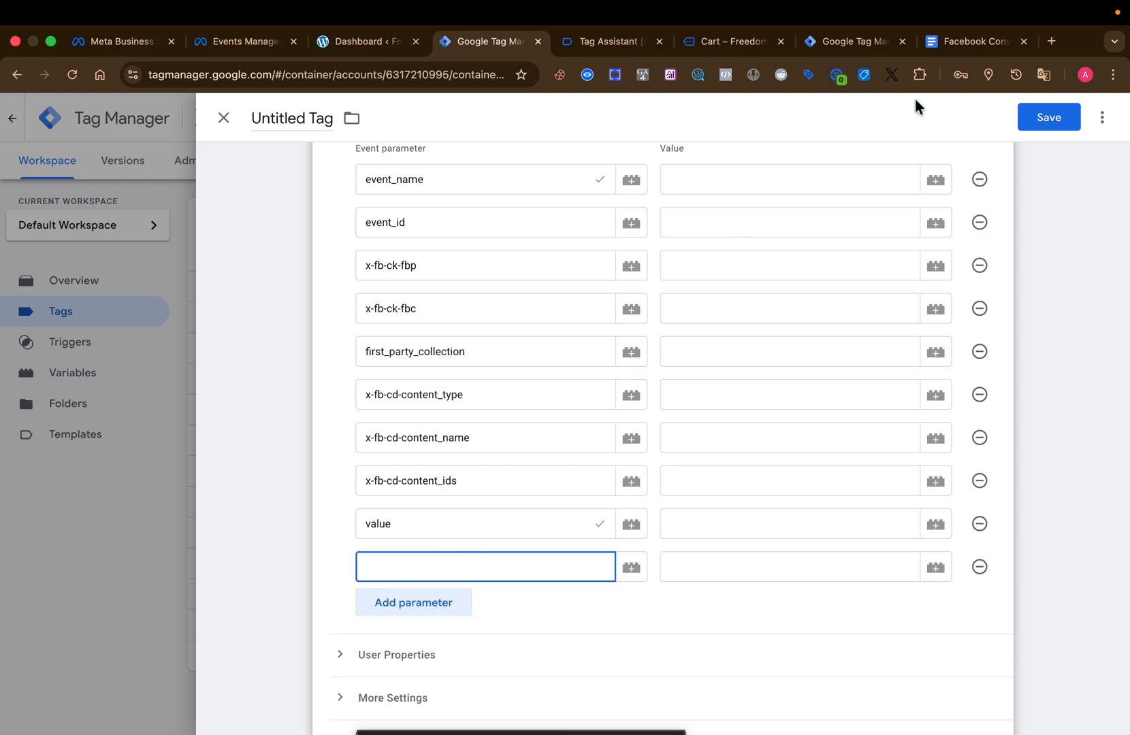
click(973, 41)
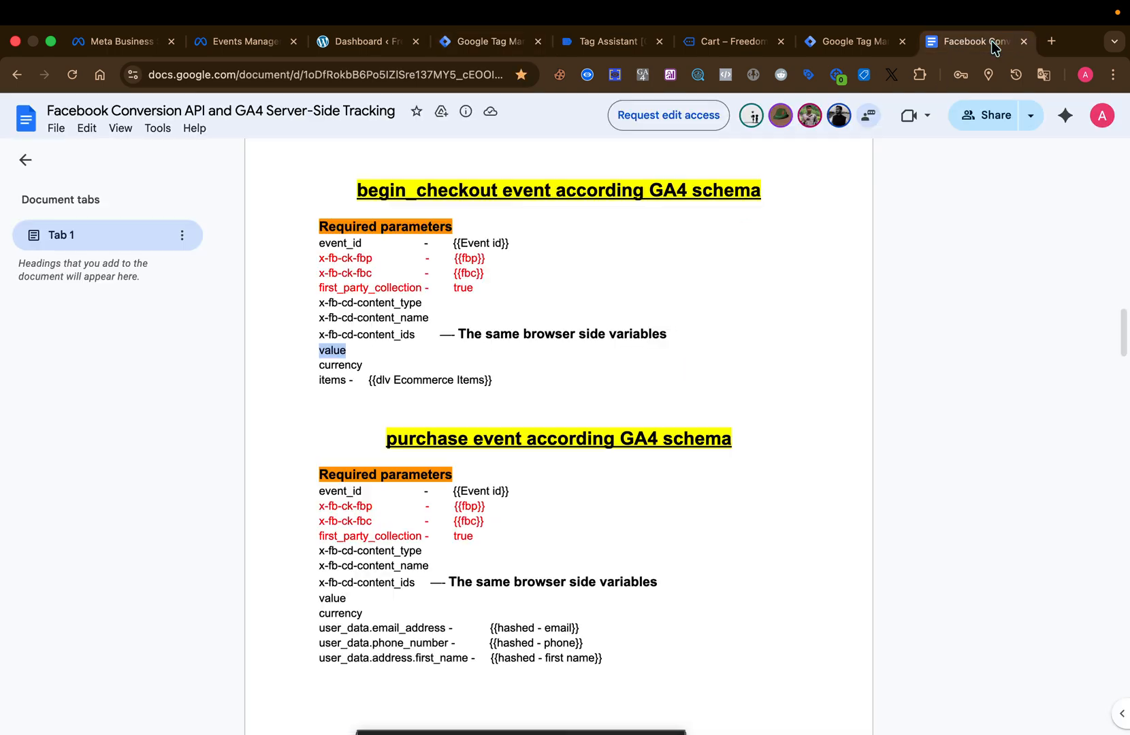
double_click(349, 365)
key(super+c)
click(467, 39)
key(super+v)
click(713, 617)
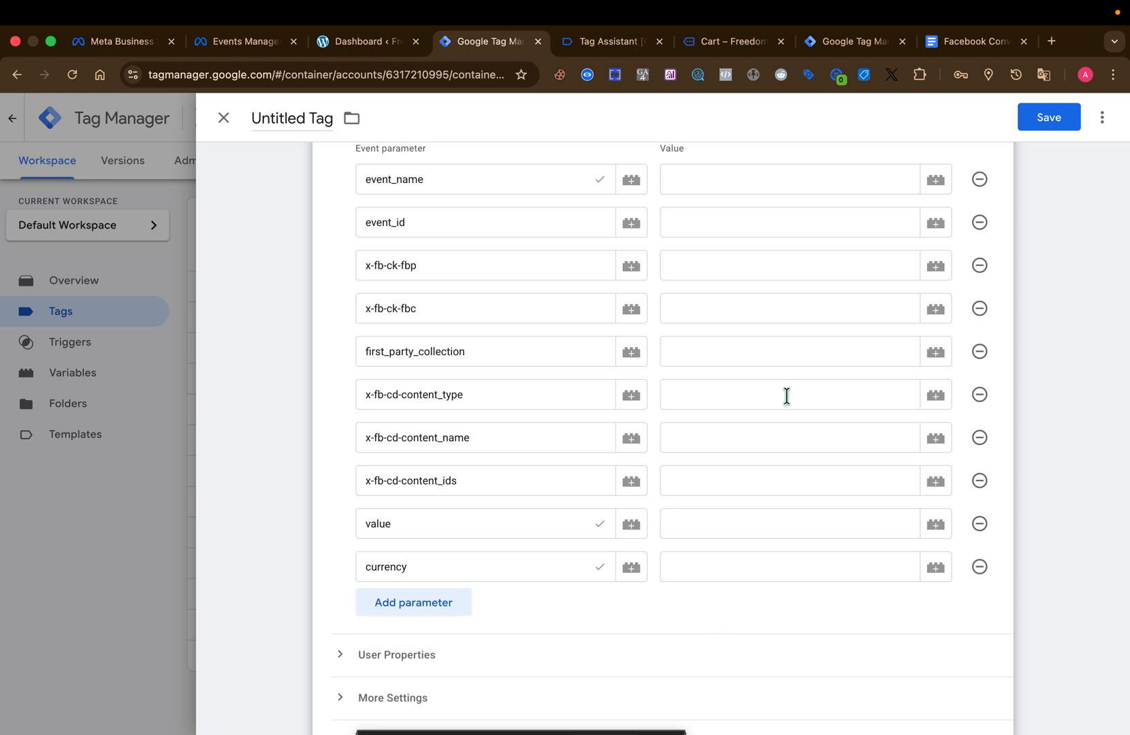
Copy remove_from_cart from the tag's event name into the value of the event_name parameter.
scroll(773, 269, up, 5)
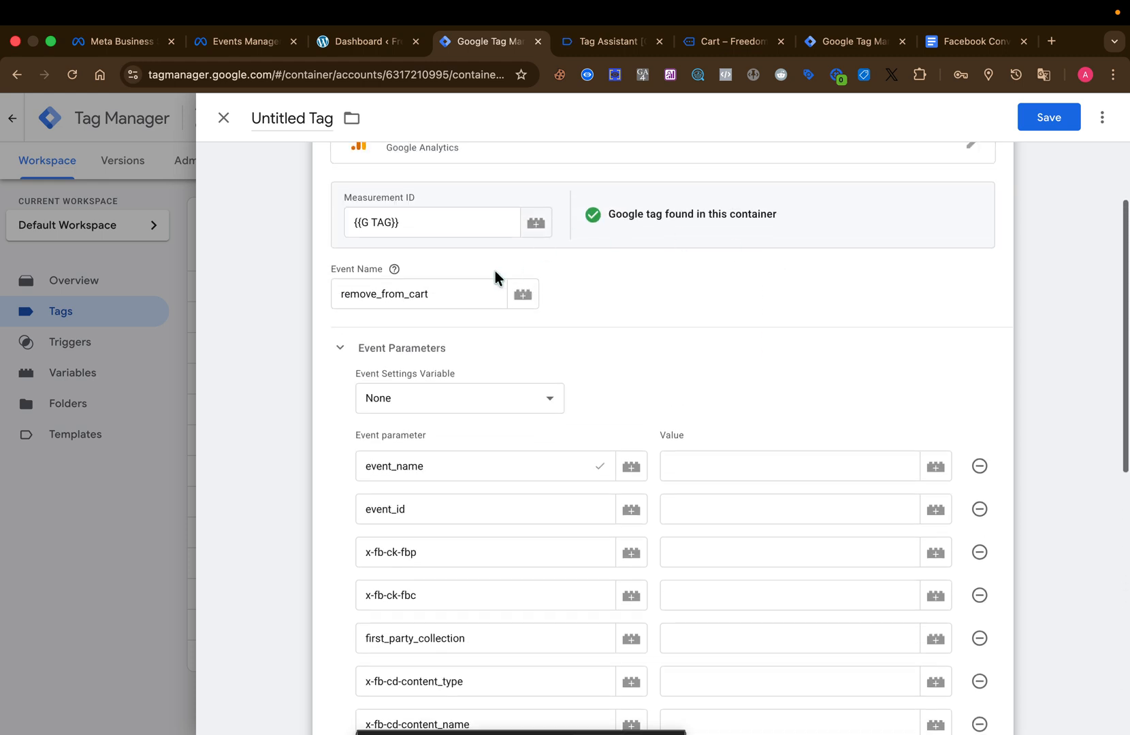
double_click(455, 294)
key(super+c)
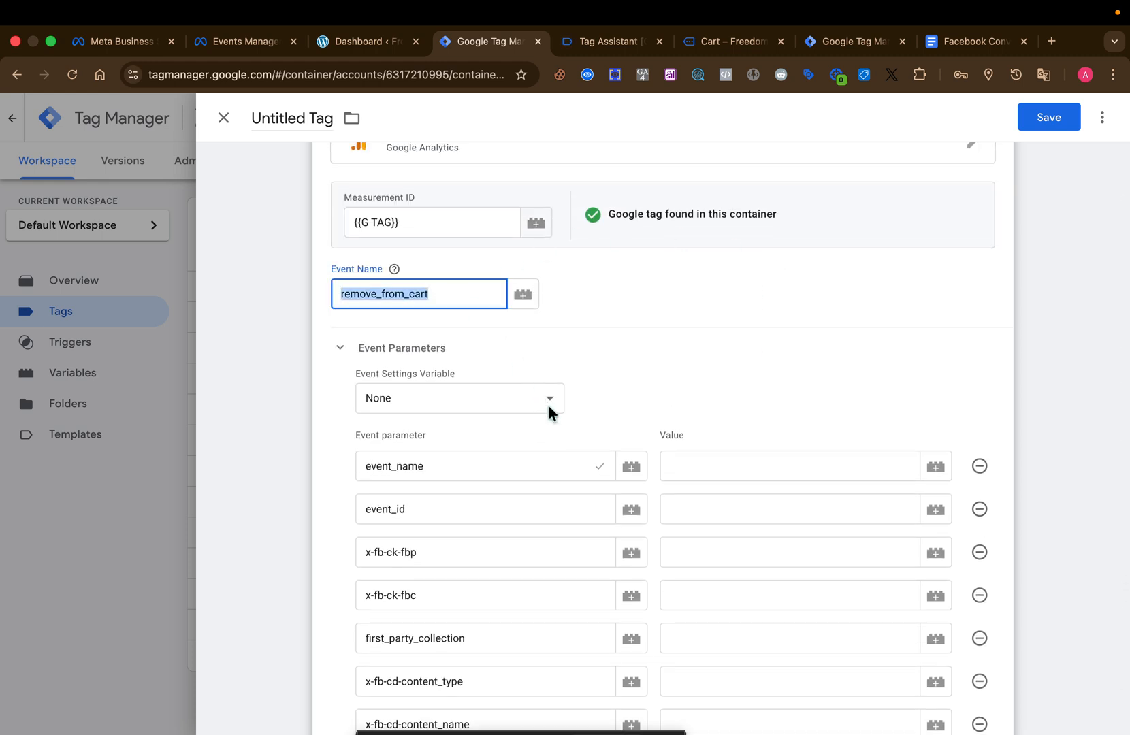
click(688, 462)
key(super+v)
Set the event_id parameter's value to the Meta Event Id variable.
scroll(687, 462, down, 2)
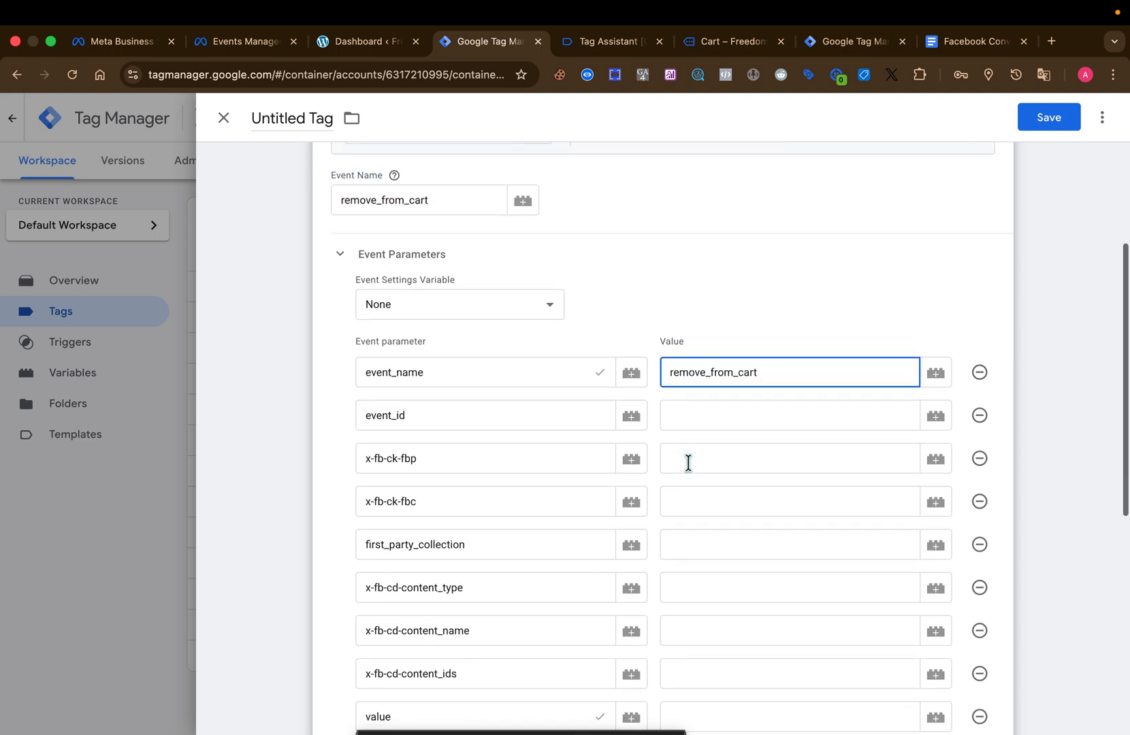
click(730, 408)
click(937, 412)
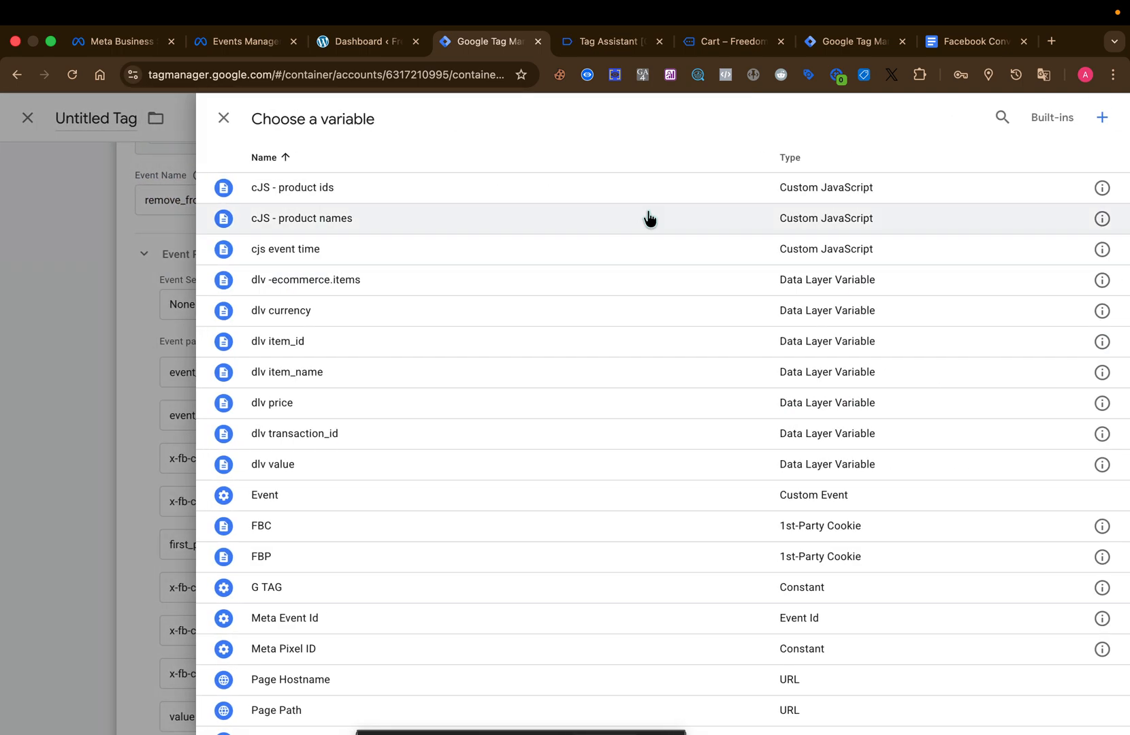
scroll(444, 543, down, 1)
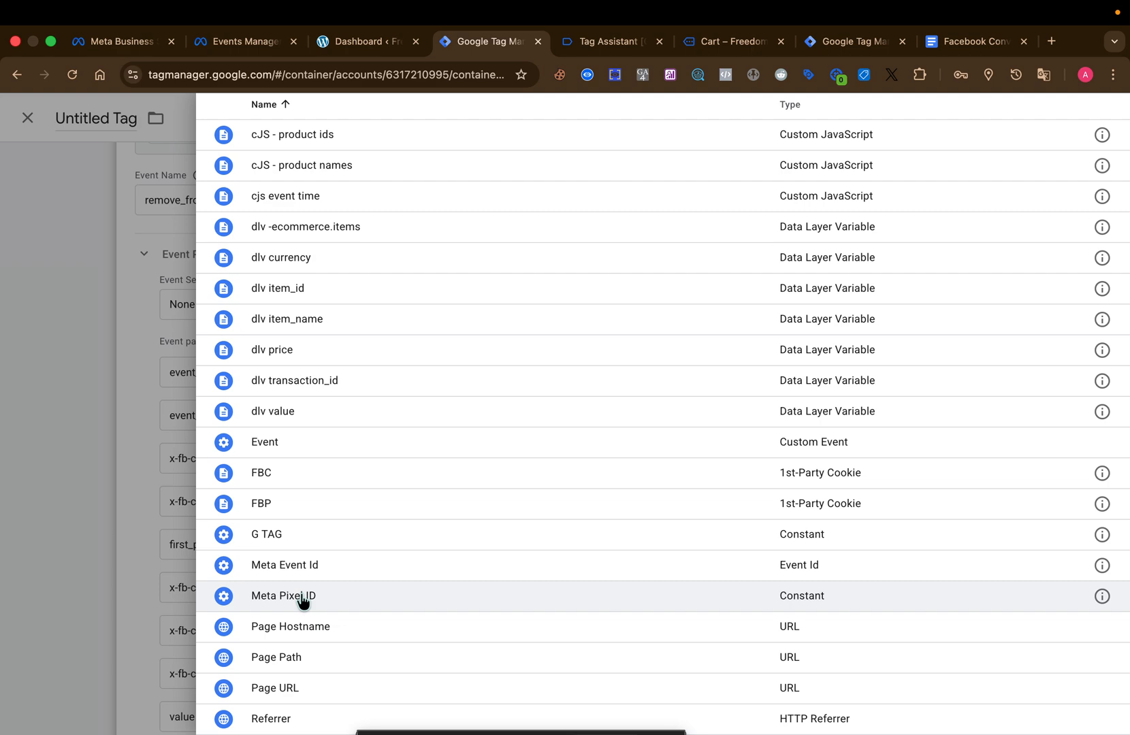
click(352, 566)
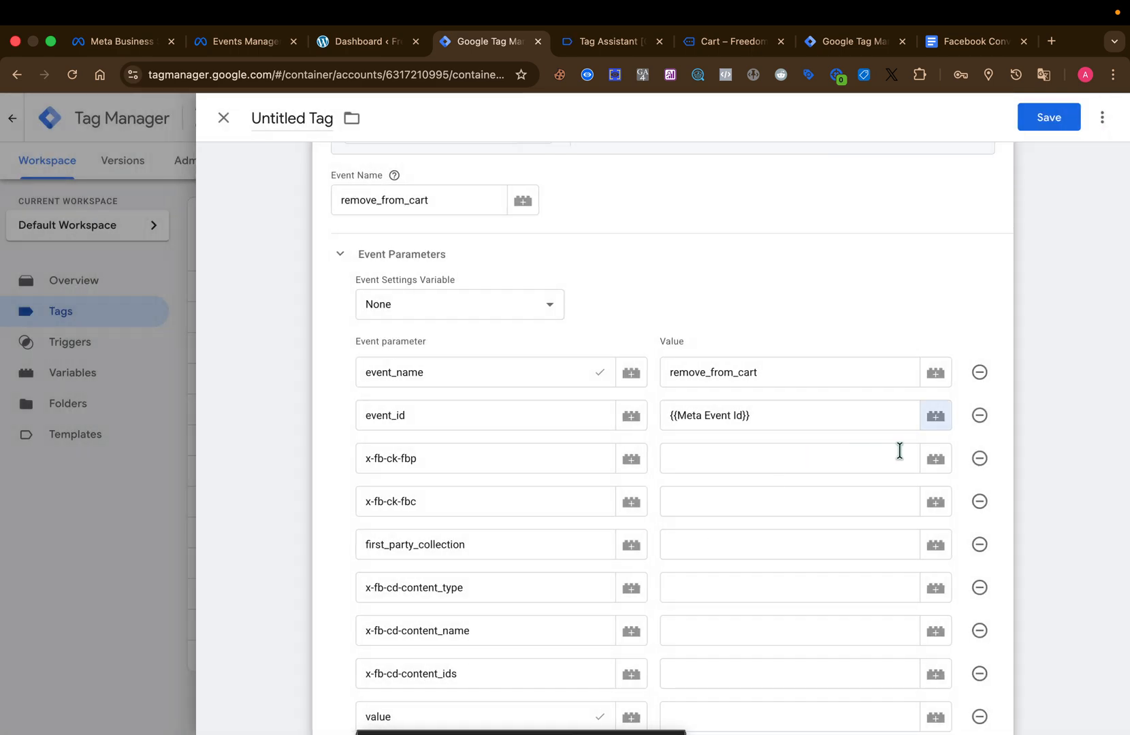
Set the x-fb-ck-fbp value to the FBP variable and the x-fb-ck-fbc value to the FBC variable.
click(934, 460)
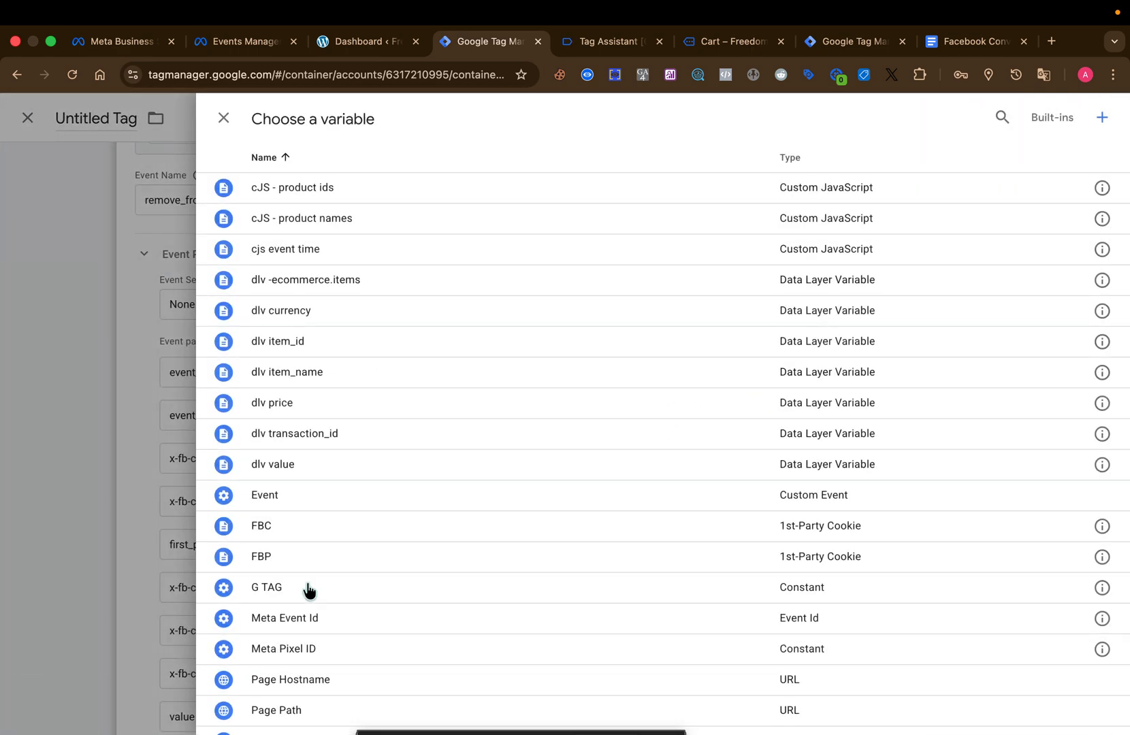
click(307, 557)
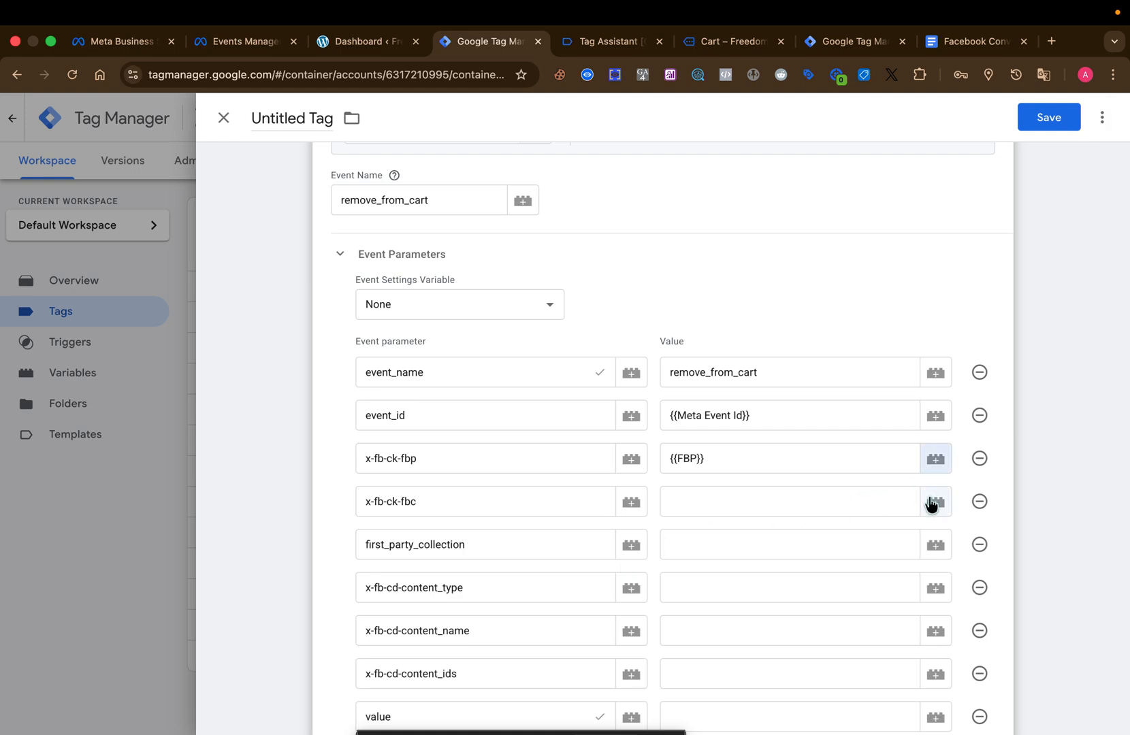
click(934, 502)
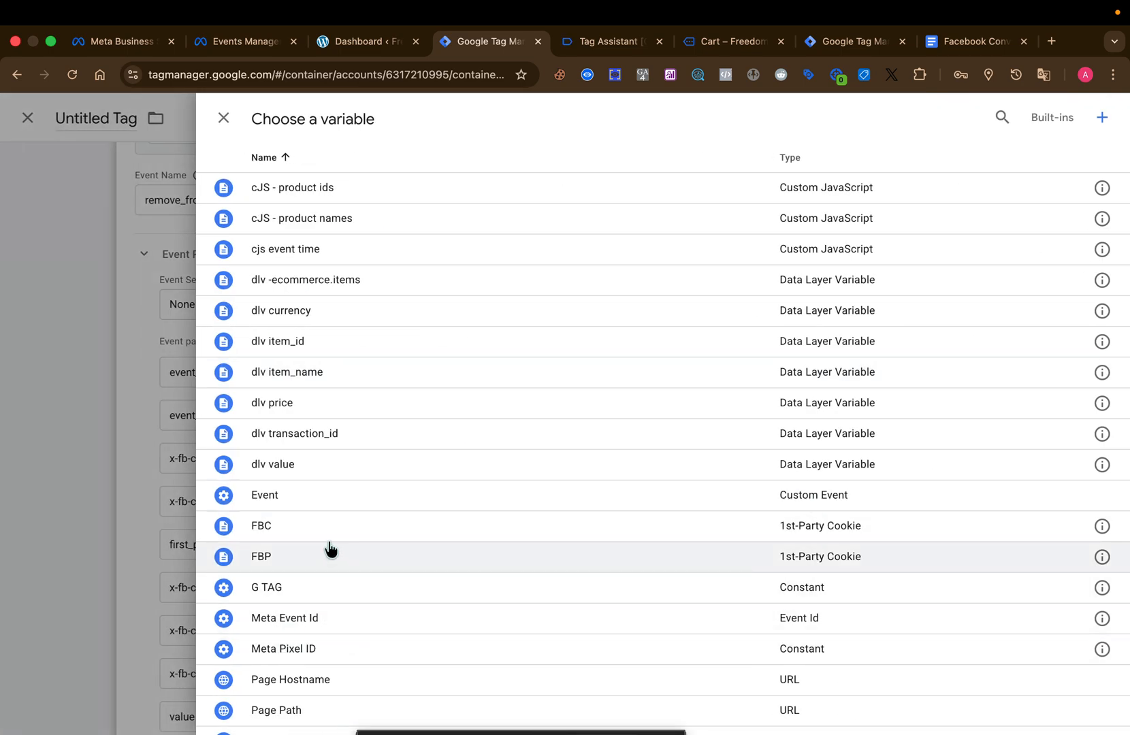
click(325, 528)
Set the first_party_collection value to true, copied from the Google Docs tracking guide.
click(752, 538)
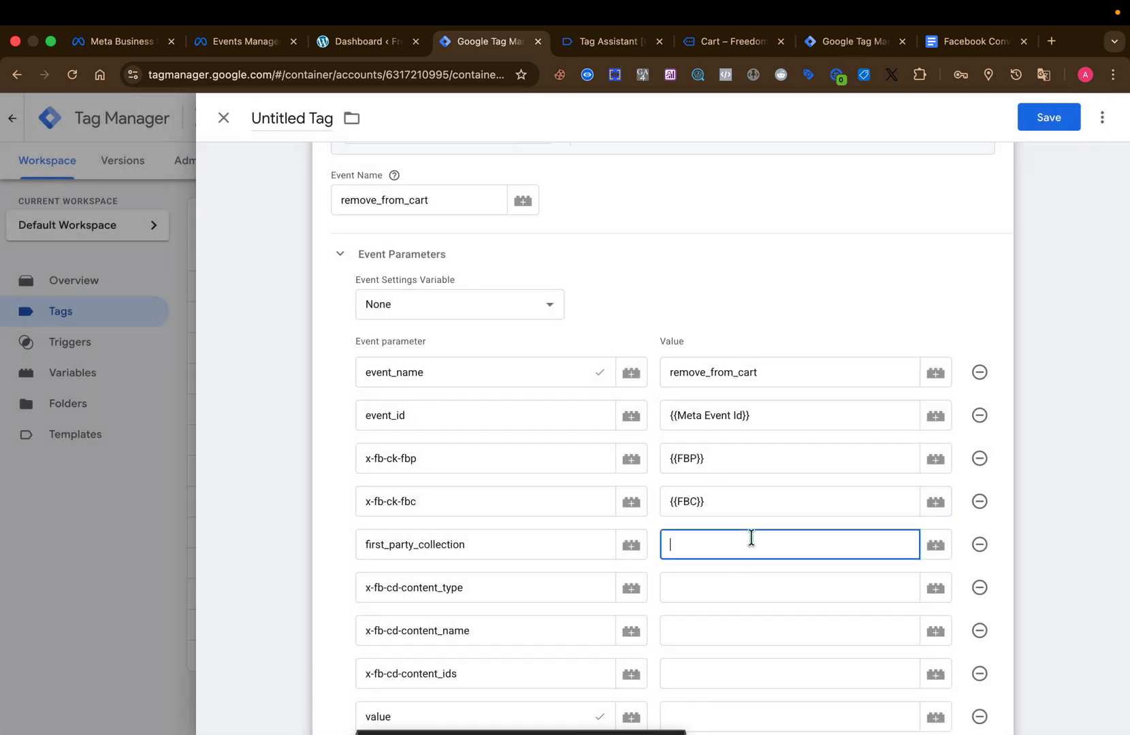
click(951, 48)
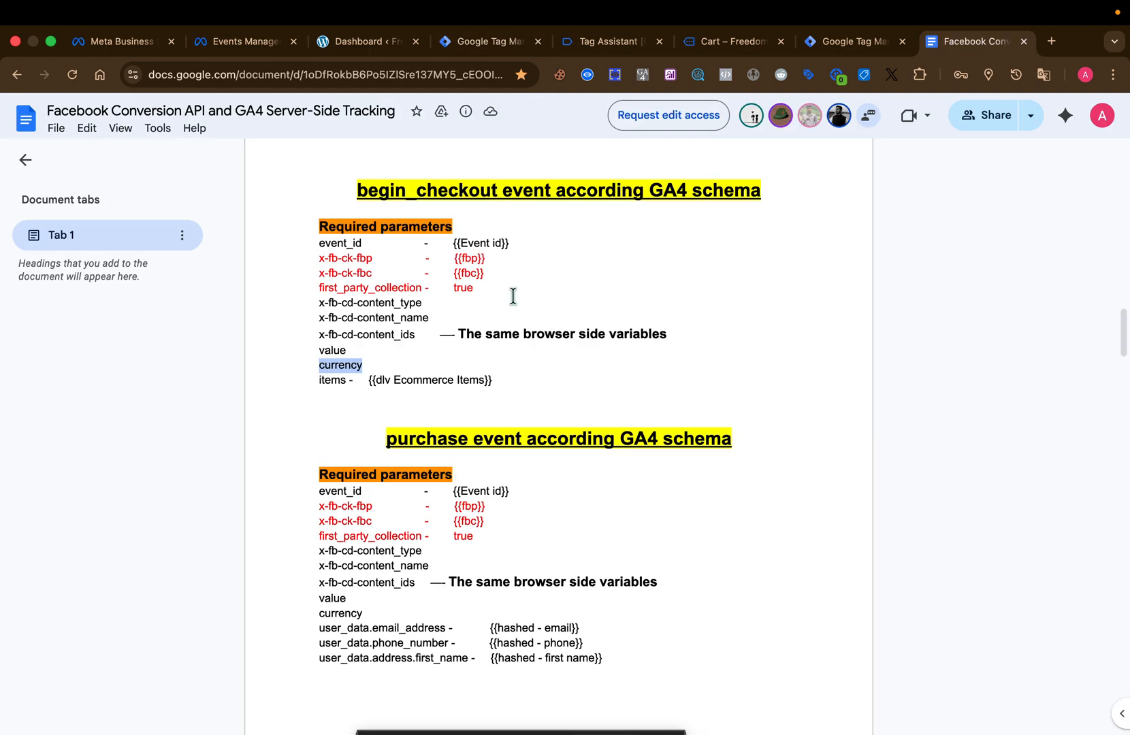
click(467, 286)
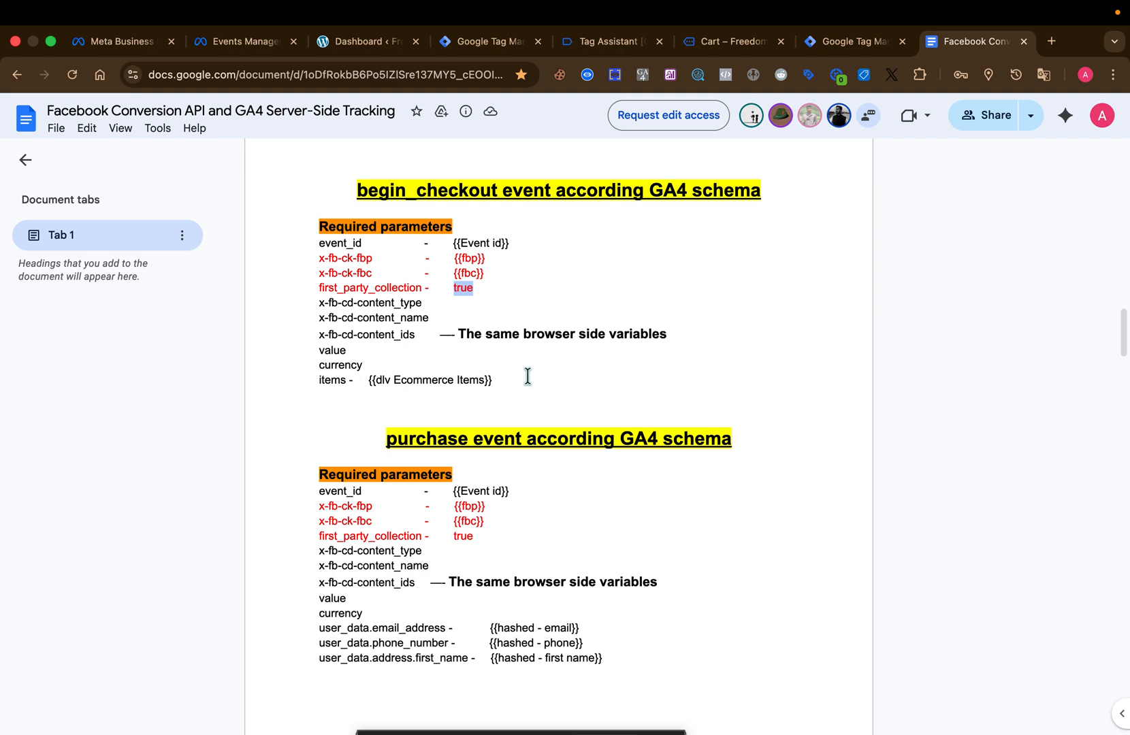
Copy the word products from the guide's items line above begin_checkout and paste it as the x-fb-cd-content_type value in Tag Manager.
click(463, 390)
scroll(531, 427, up, 5)
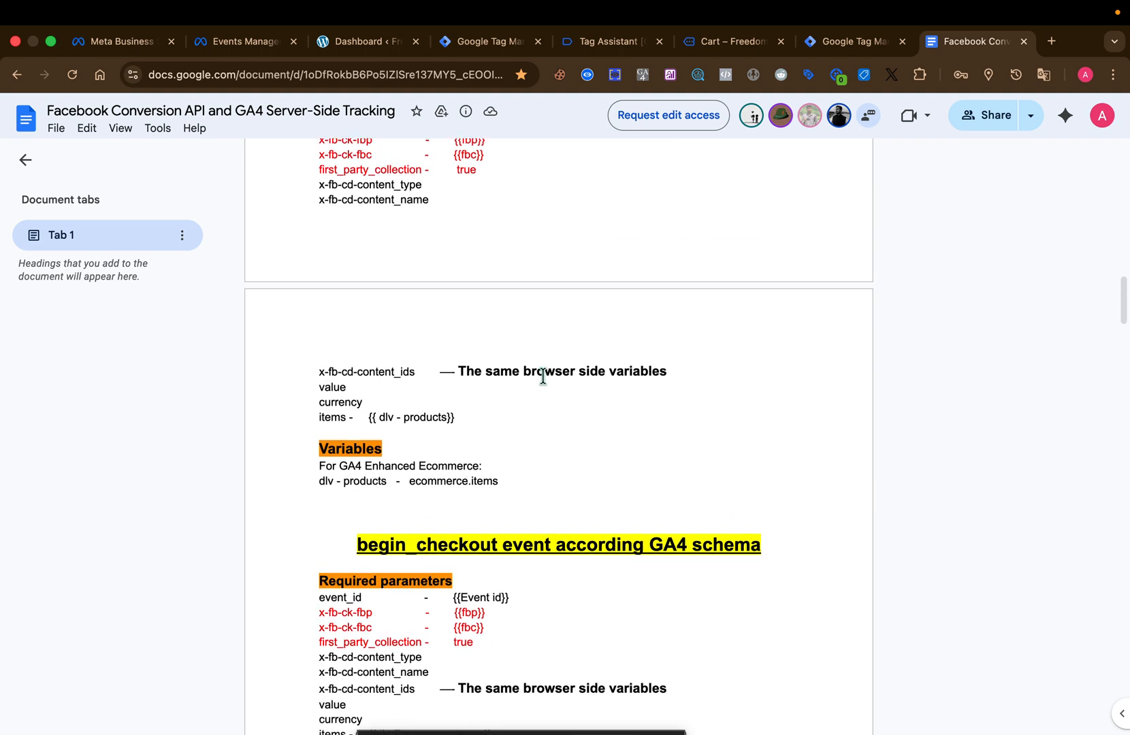
double_click(430, 418)
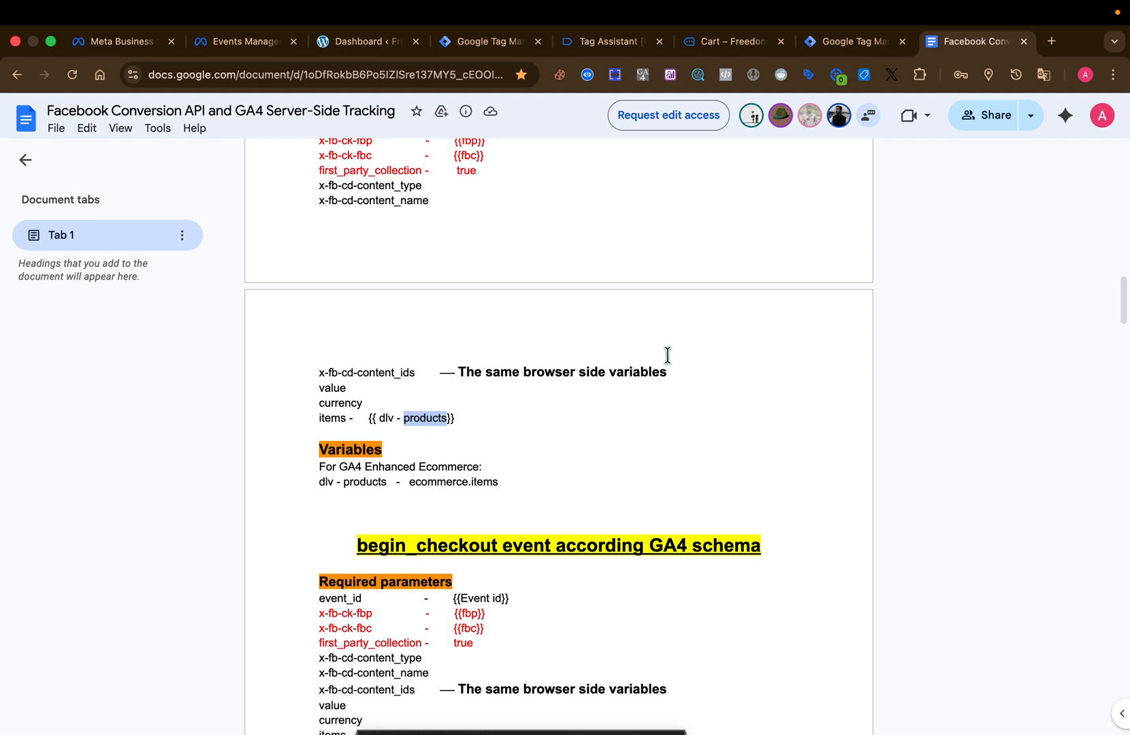
click(496, 43)
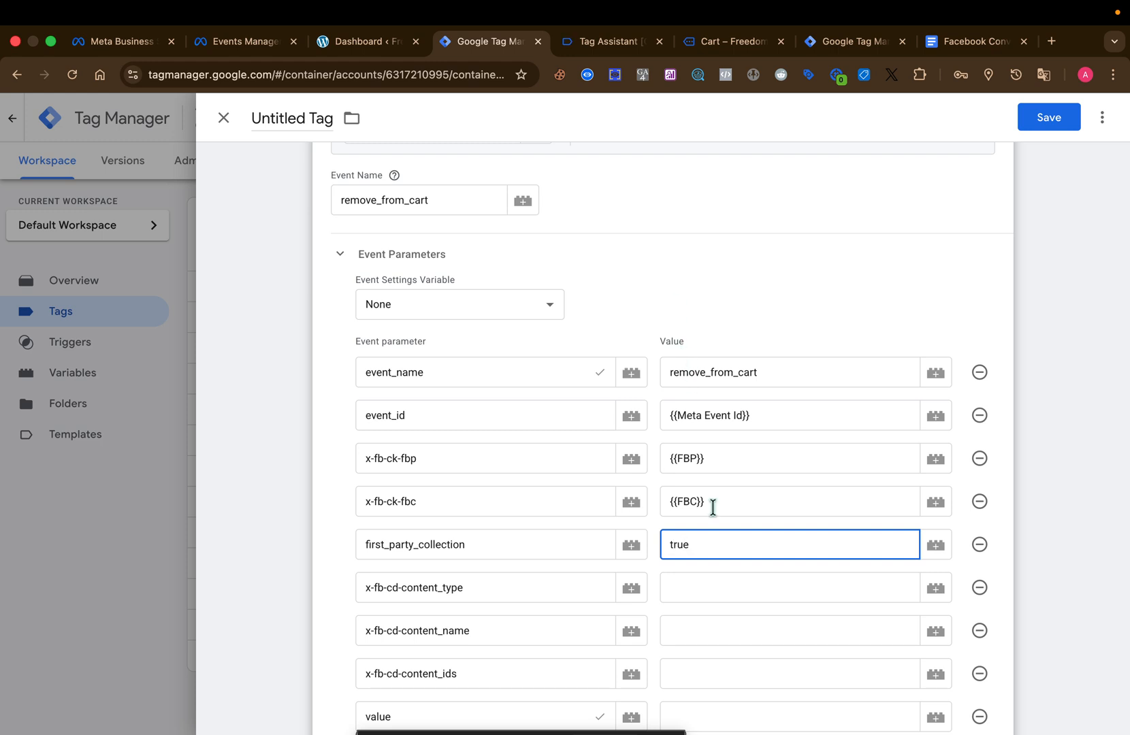
click(737, 579)
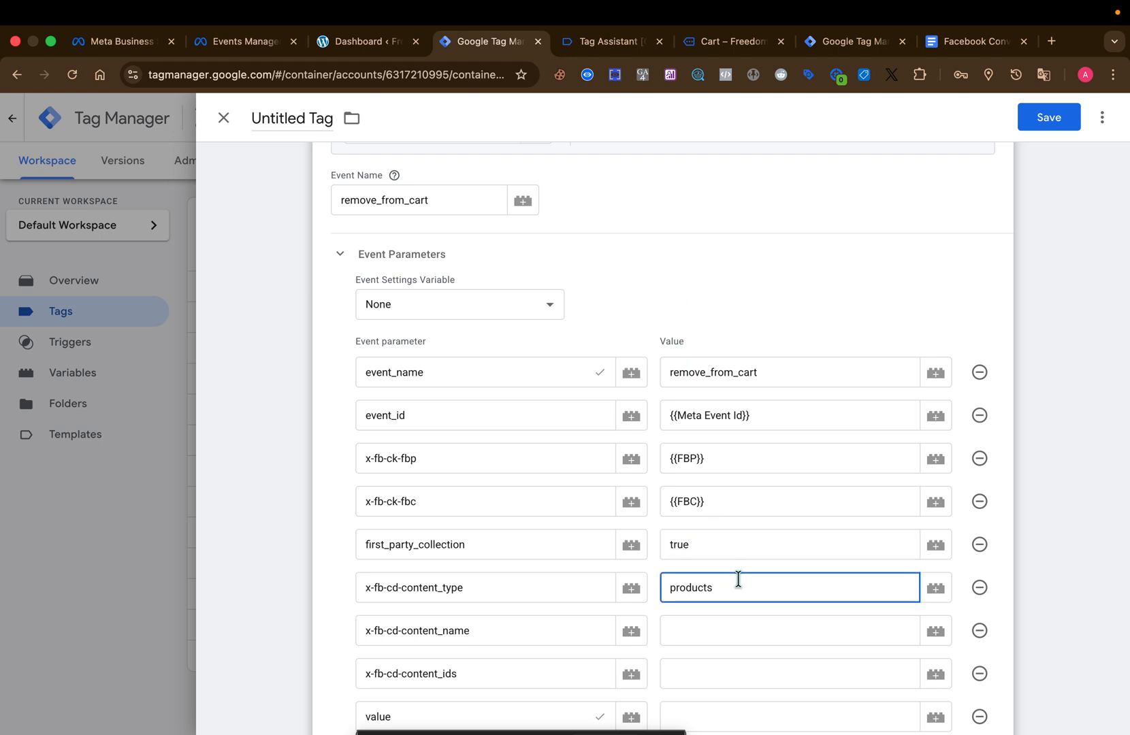
Set x-fb-cd-content_name to the cJS - product names variable and x-fb-cd-content_ids to the cJS - product ids variable.
scroll(738, 580, down, 4)
click(984, 273)
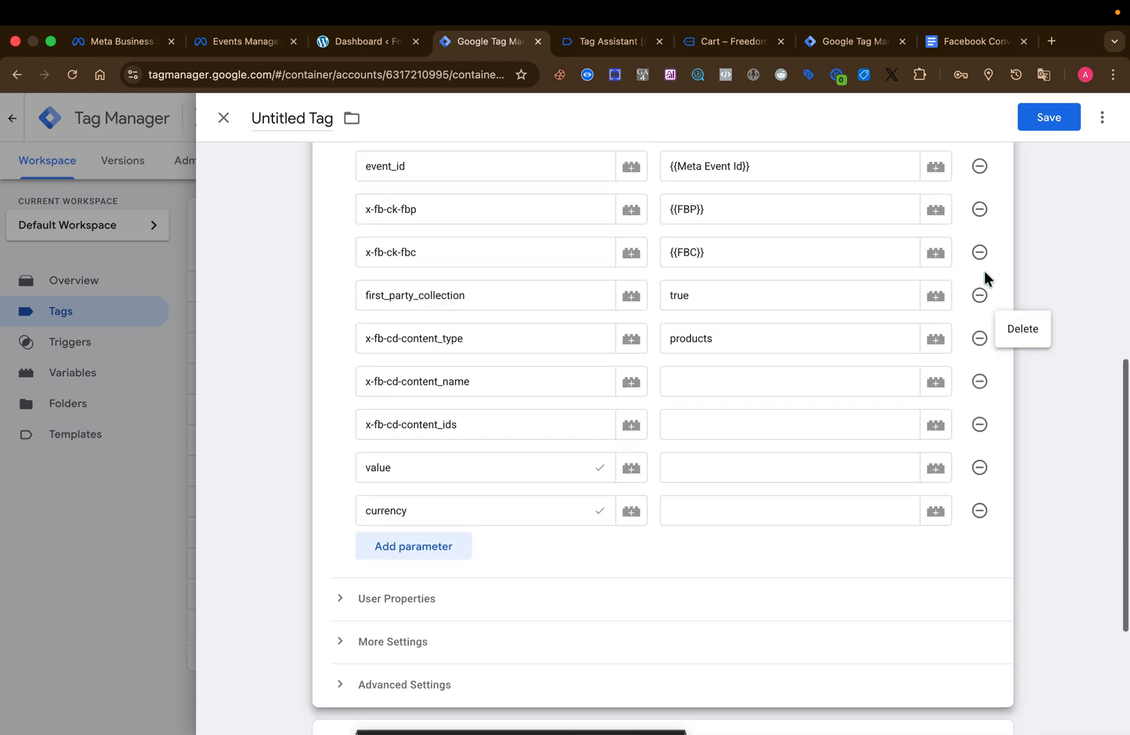
click(938, 371)
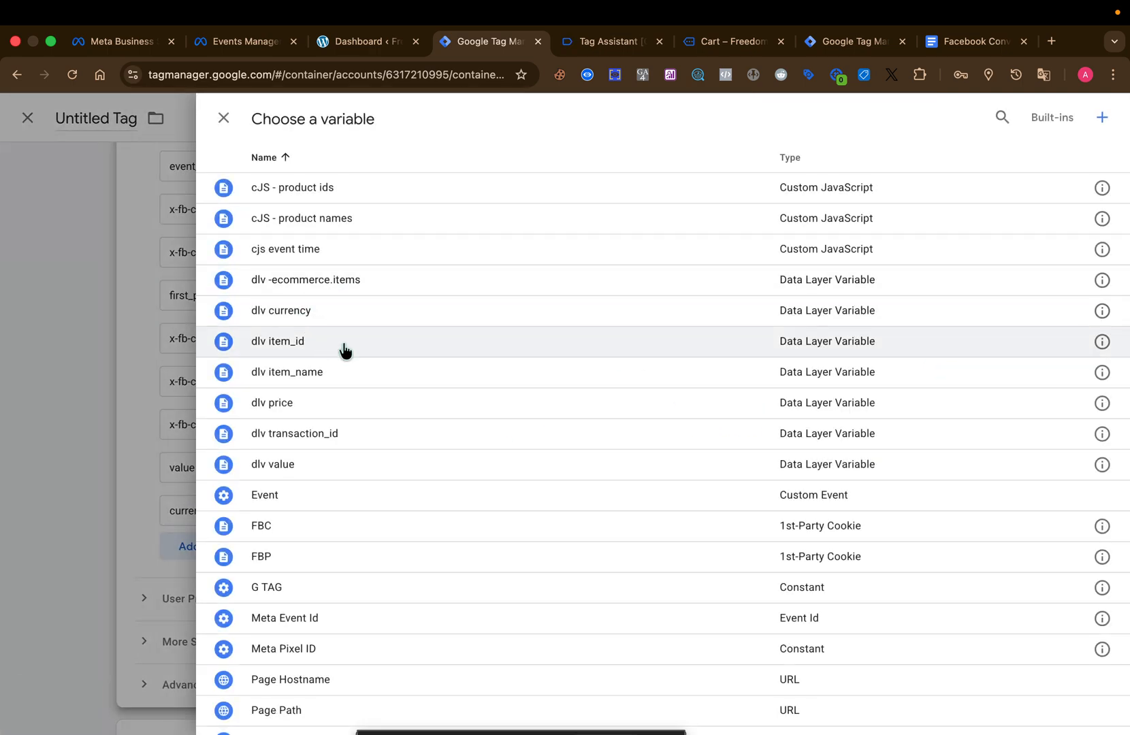
click(432, 220)
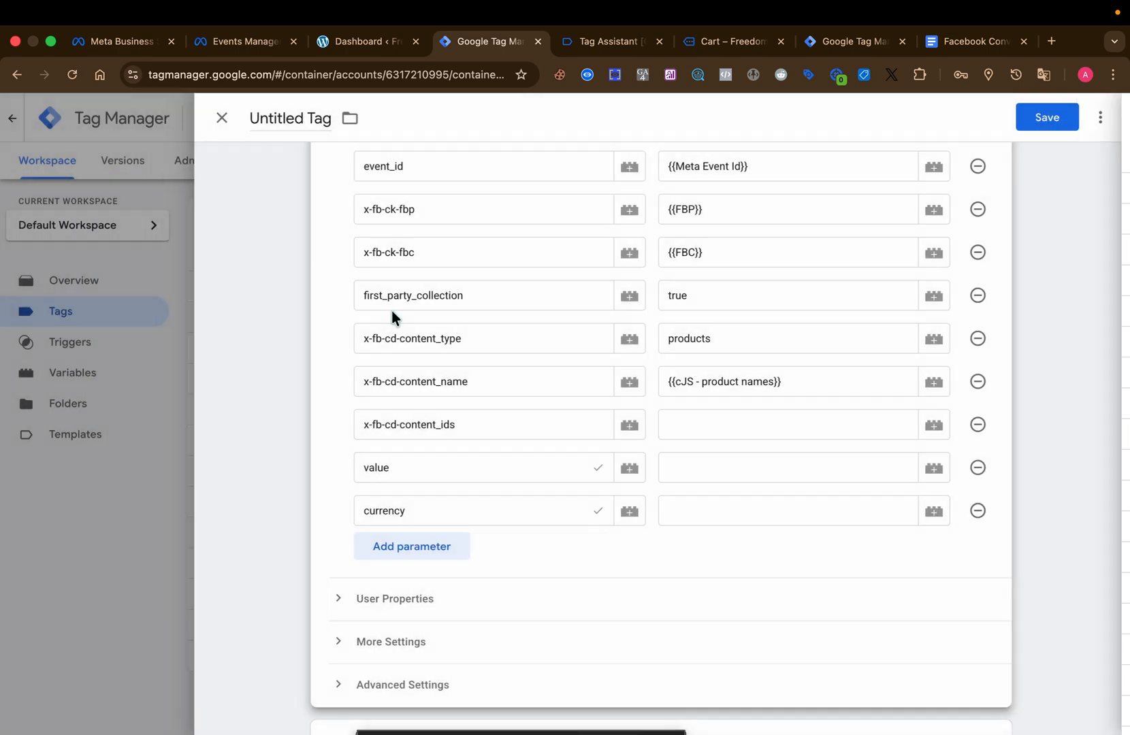
click(934, 423)
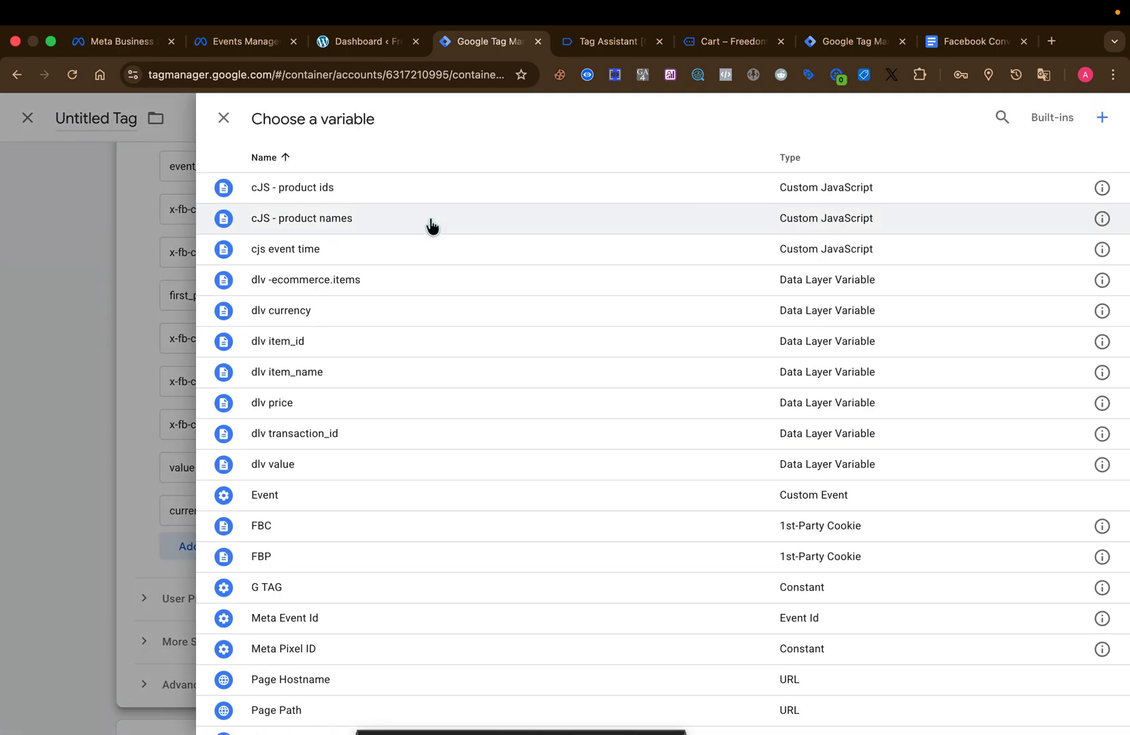
click(419, 190)
Set the value parameter to the dlv value variable and the currency parameter to the dlv currency variable.
click(787, 473)
click(935, 469)
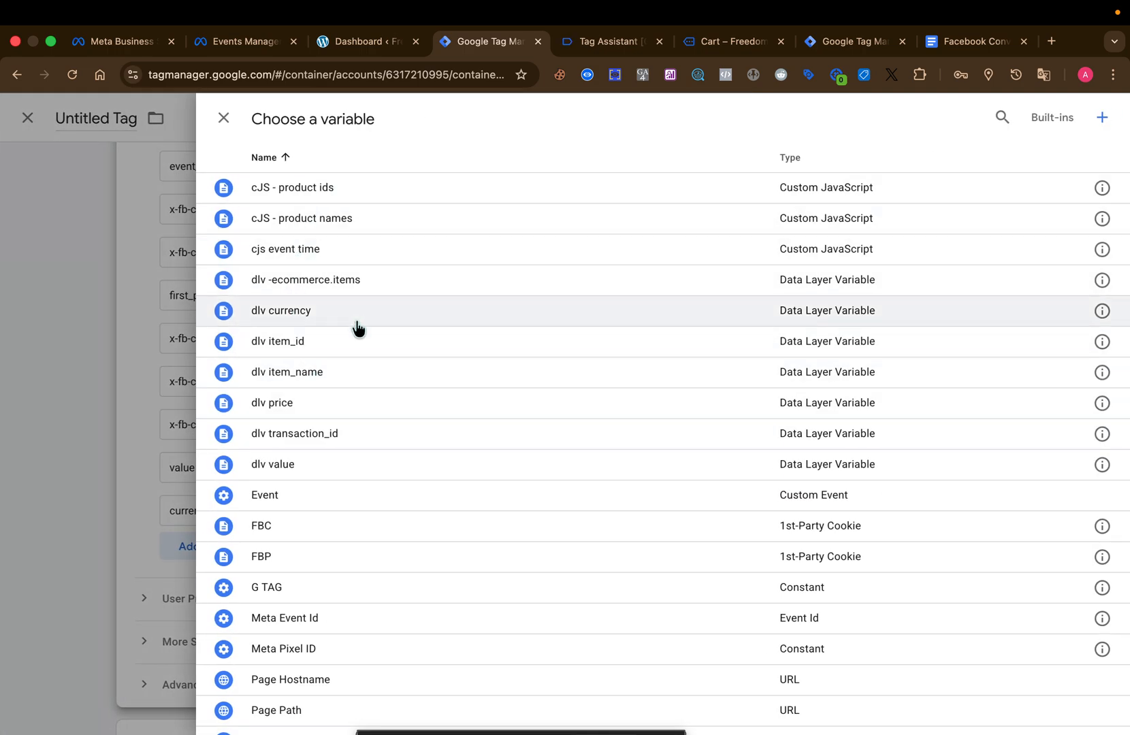
click(368, 464)
click(750, 509)
click(934, 510)
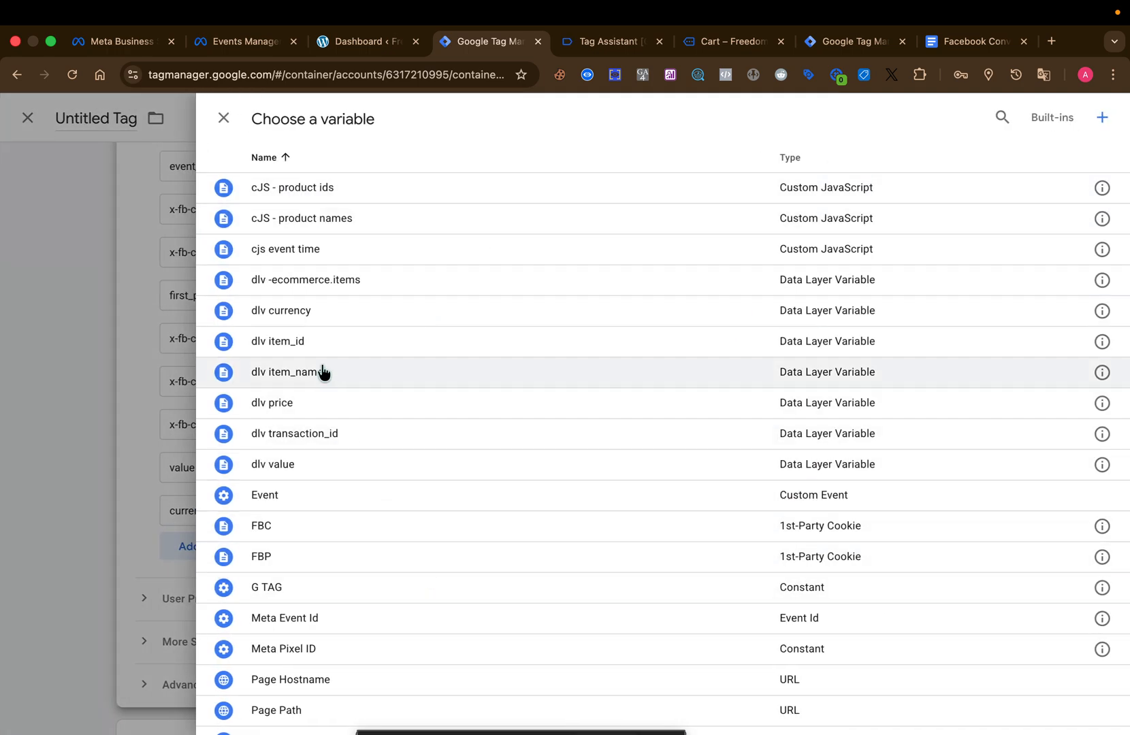
click(368, 308)
Enable sending Ecommerce data for the tag, with Data Layer as the data source.
scroll(661, 507, down, 3)
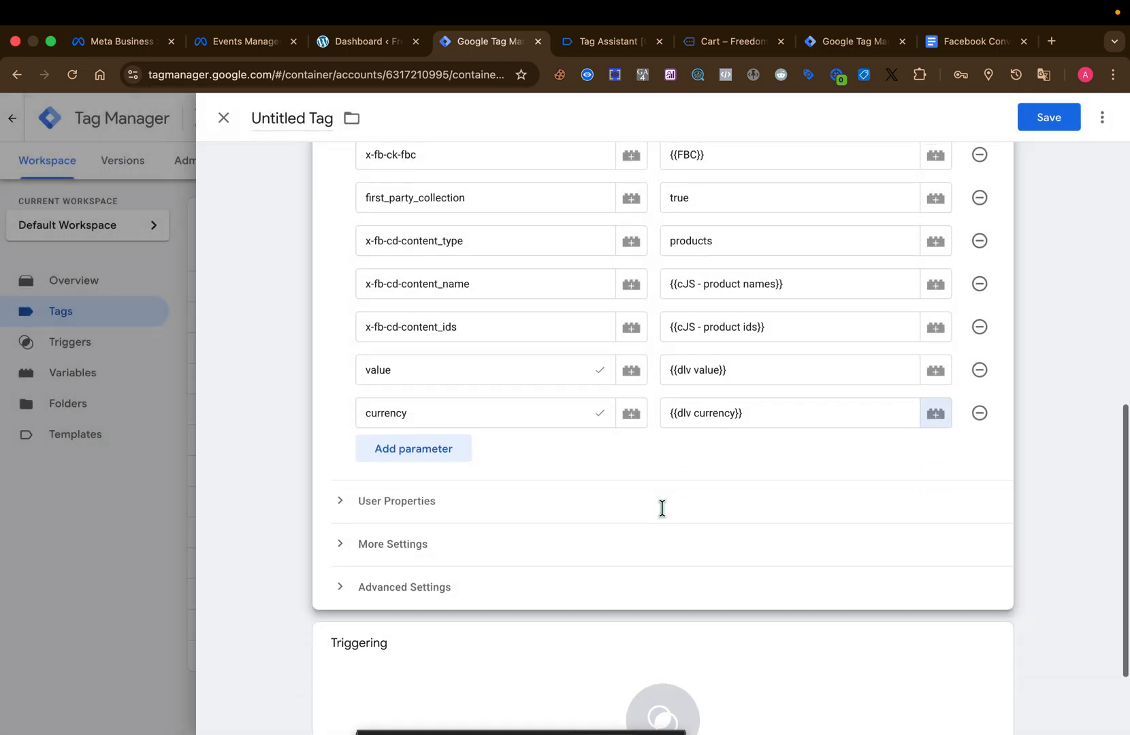
click(451, 425)
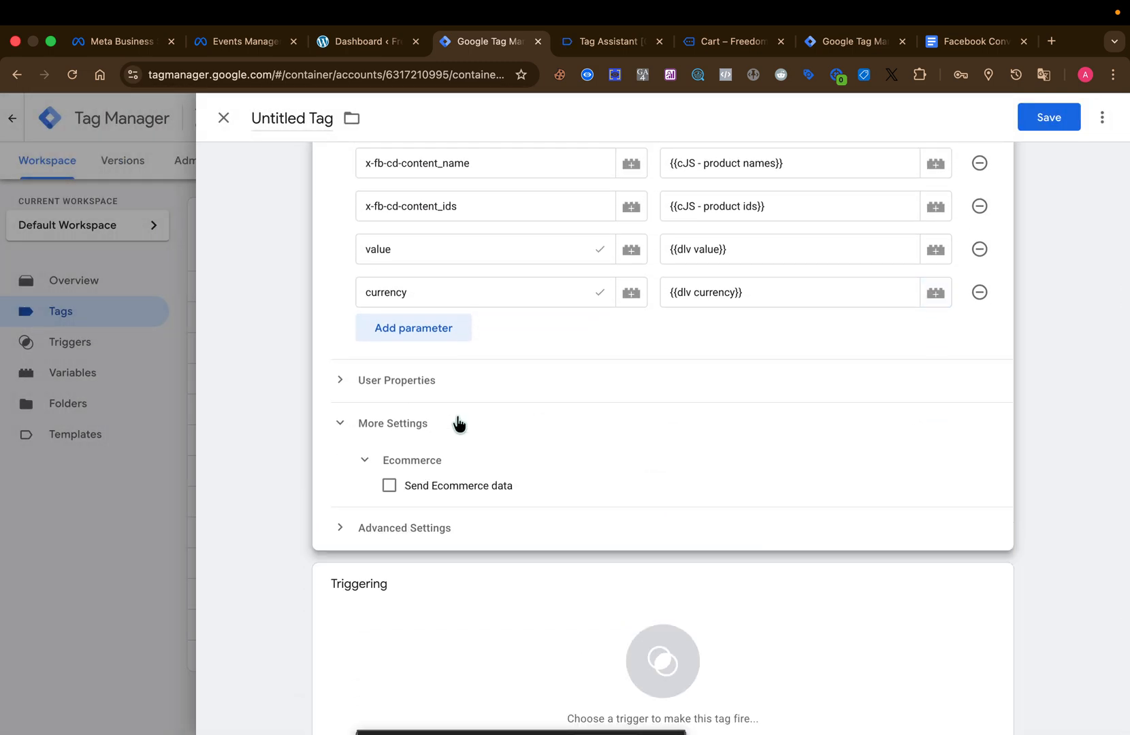
click(388, 486)
Assign the remove_from_cart custom event as the tag's firing trigger.
scroll(600, 477, down, 4)
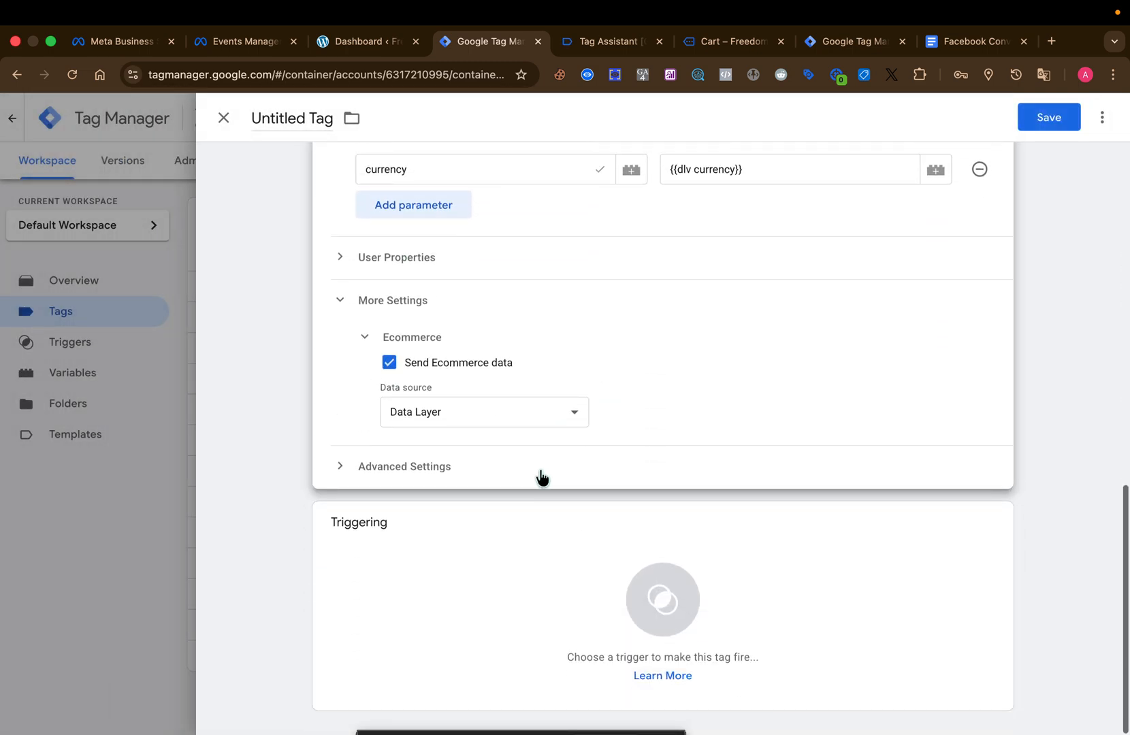
click(633, 571)
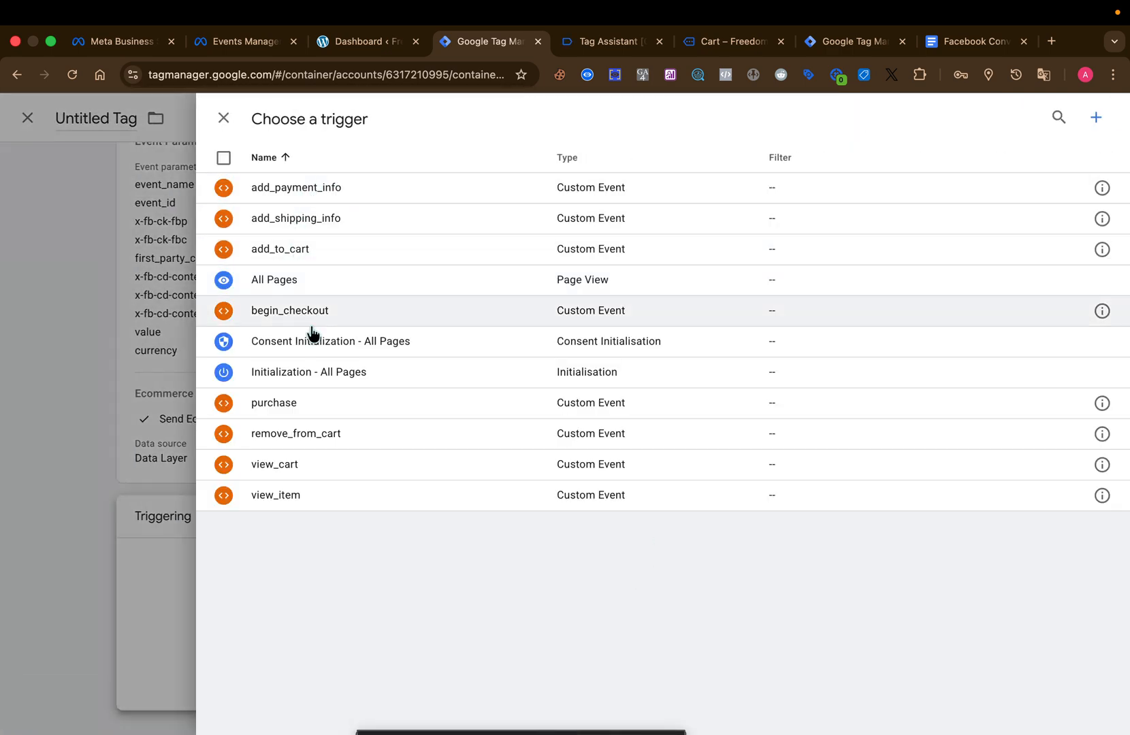
click(341, 434)
Copy the event name remove_from_cart and use it to name the tag FB SS remove_from_cart Tag.
scroll(511, 323, up, 5)
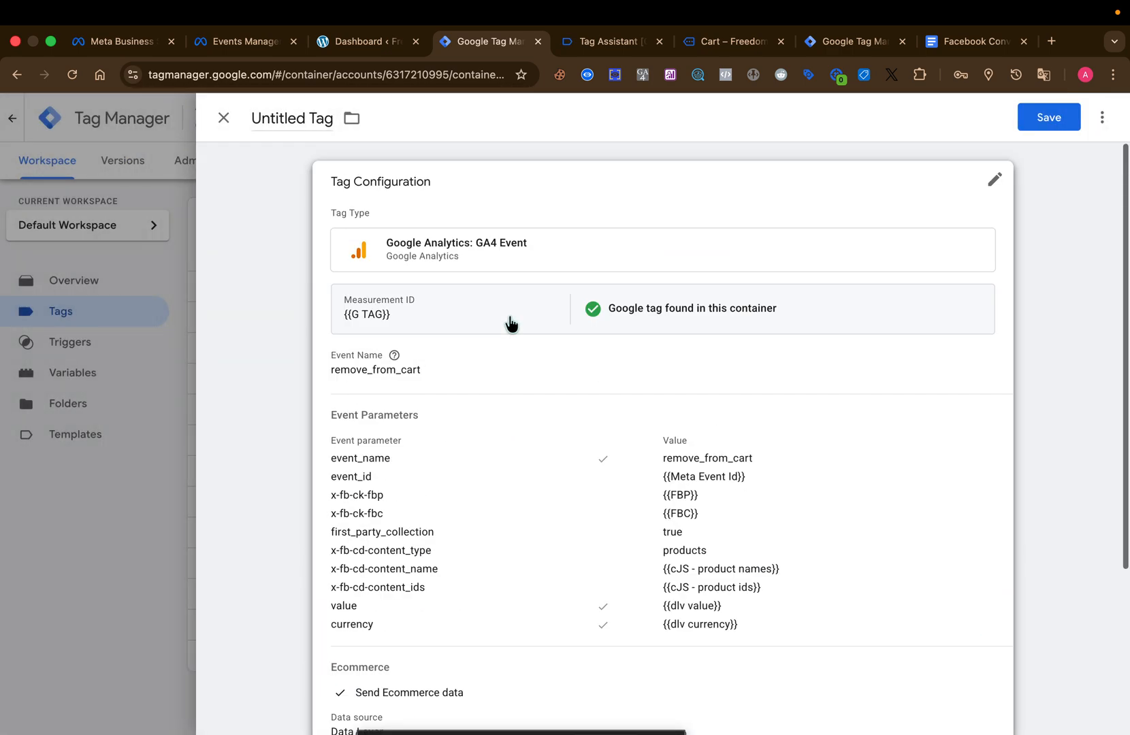
click(500, 411)
click(452, 422)
double_click(453, 422)
key(super+c)
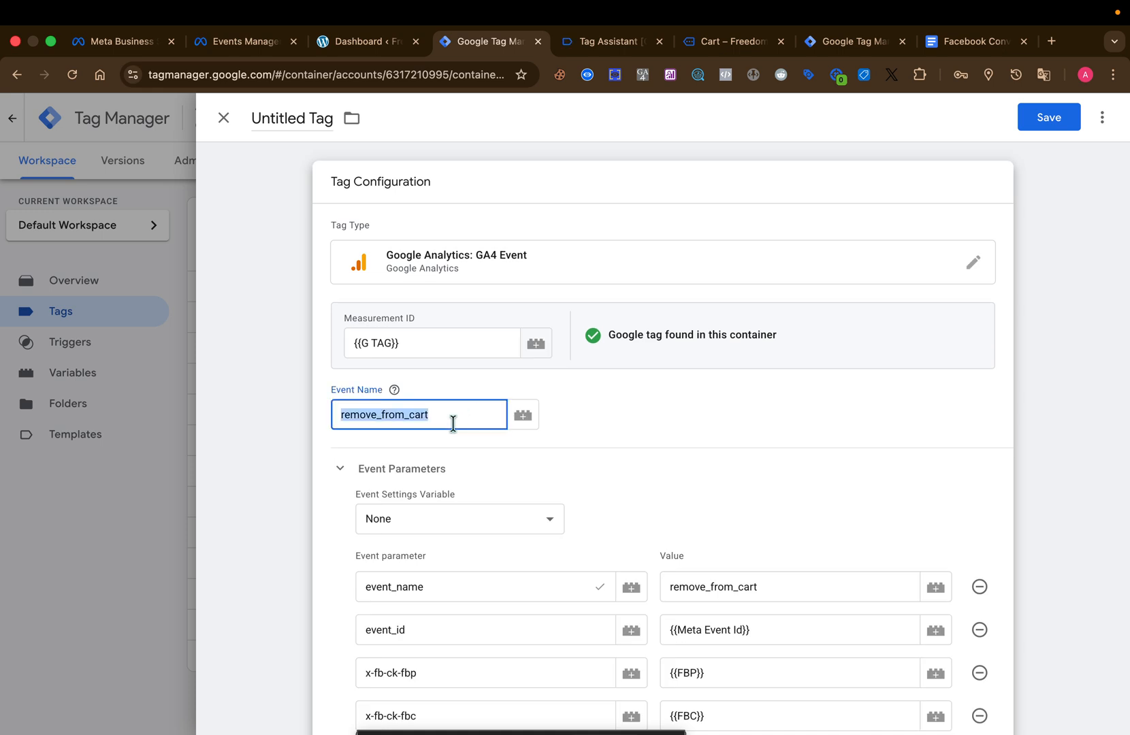
click(551, 387)
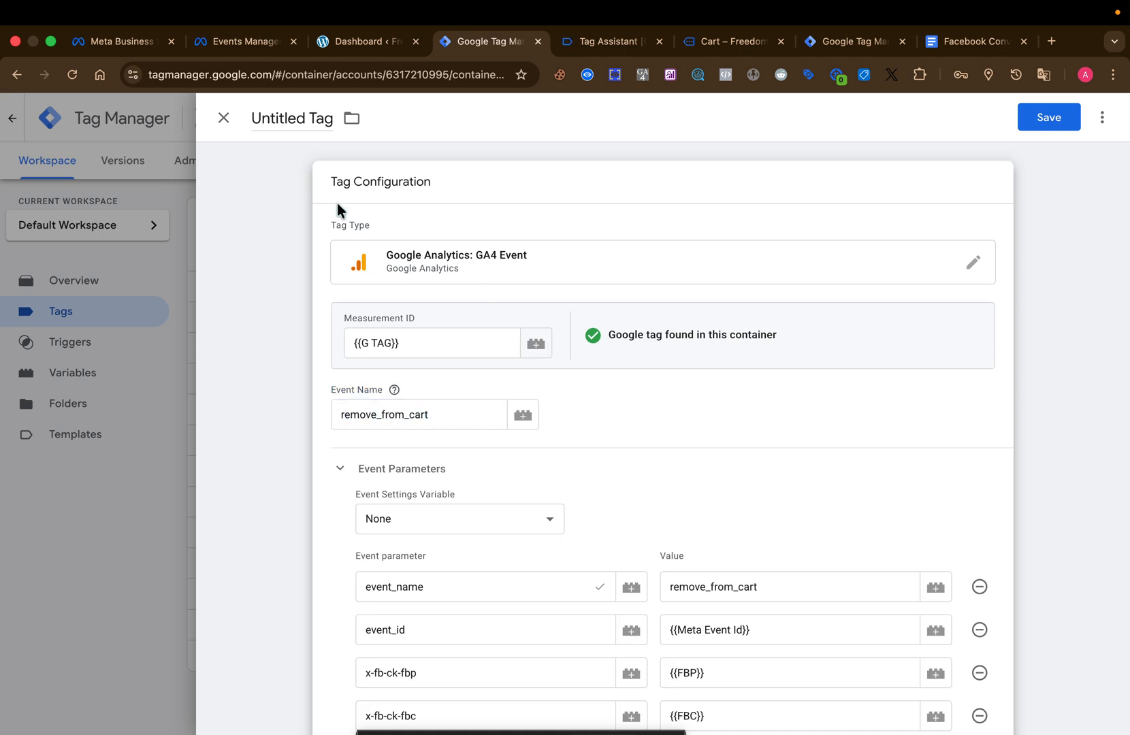
double_click(291, 120)
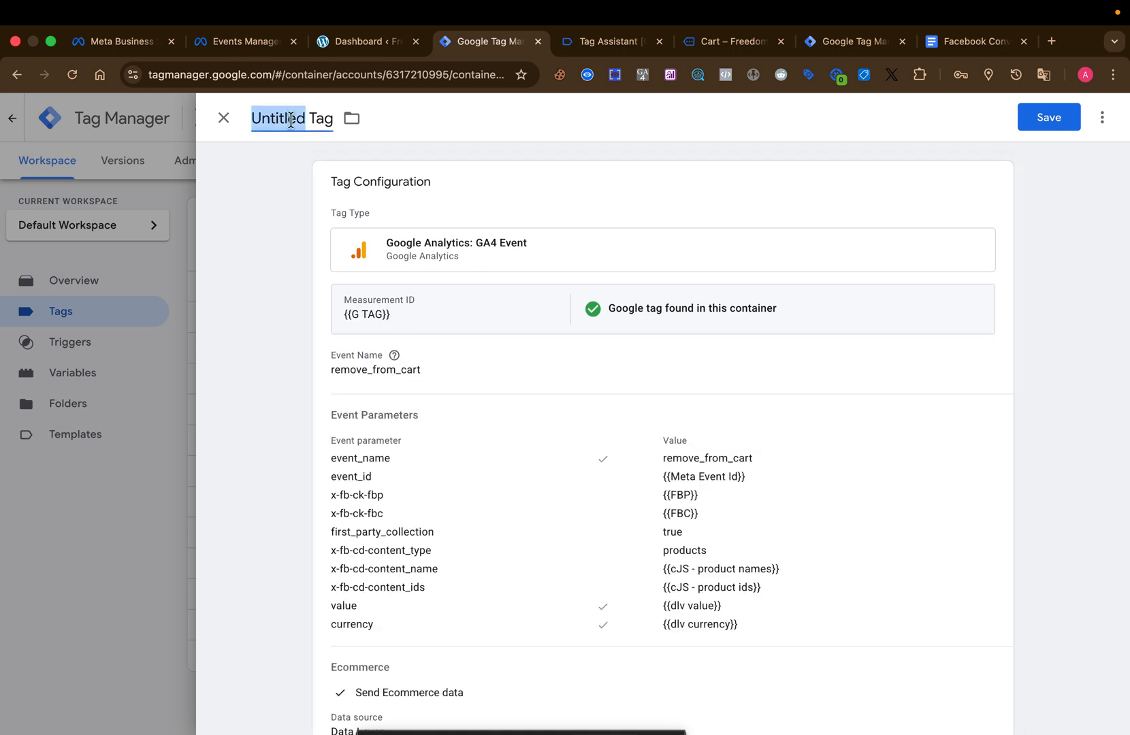
text(FB SS)
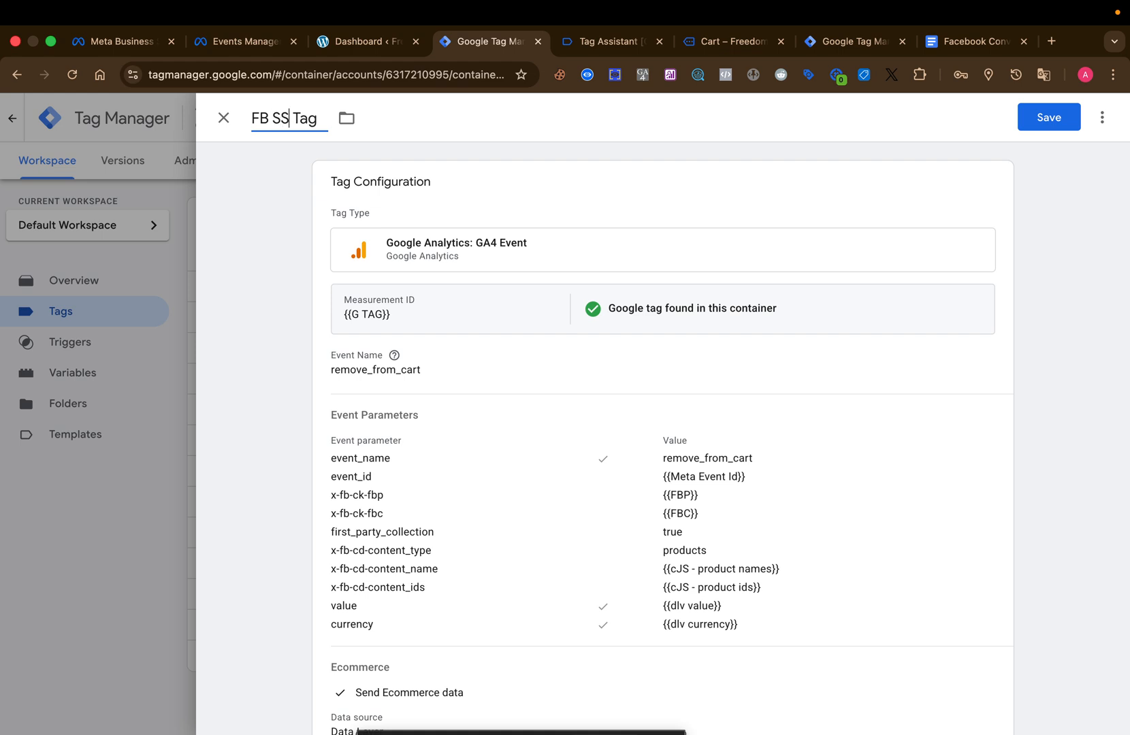
key(super+v)
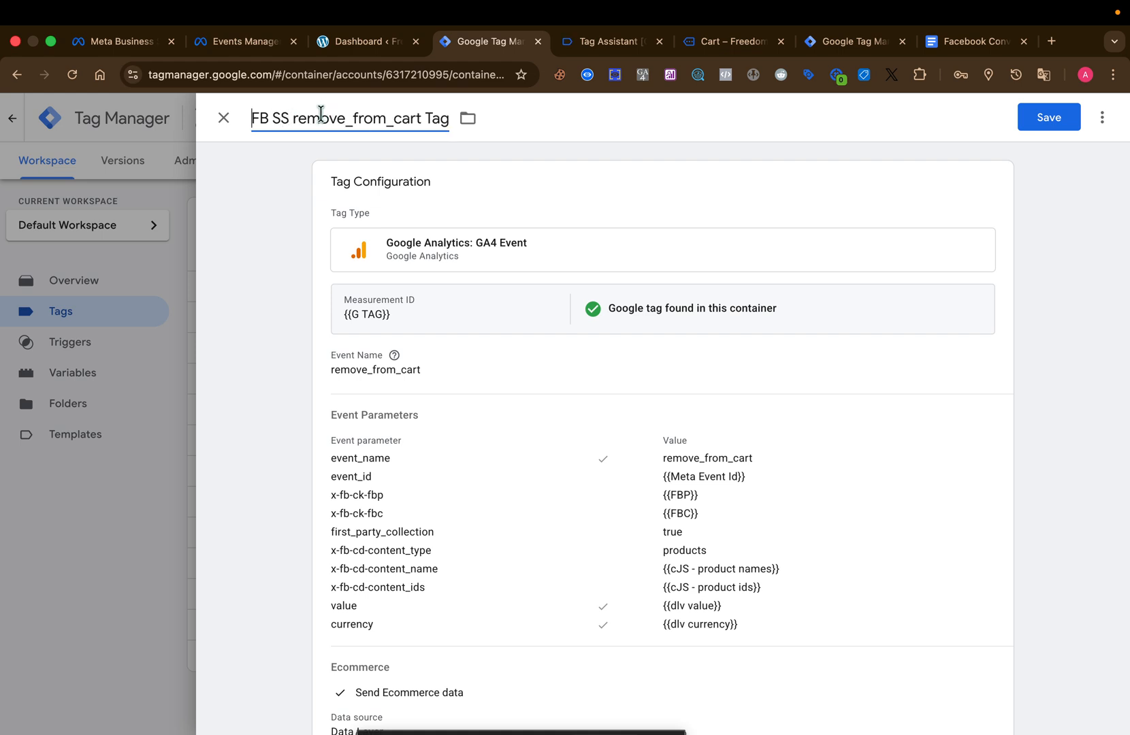
Capitalise Remove and From in the tag name and replace the underscore between them with a space.
click(300, 117)
key(BackSpace)
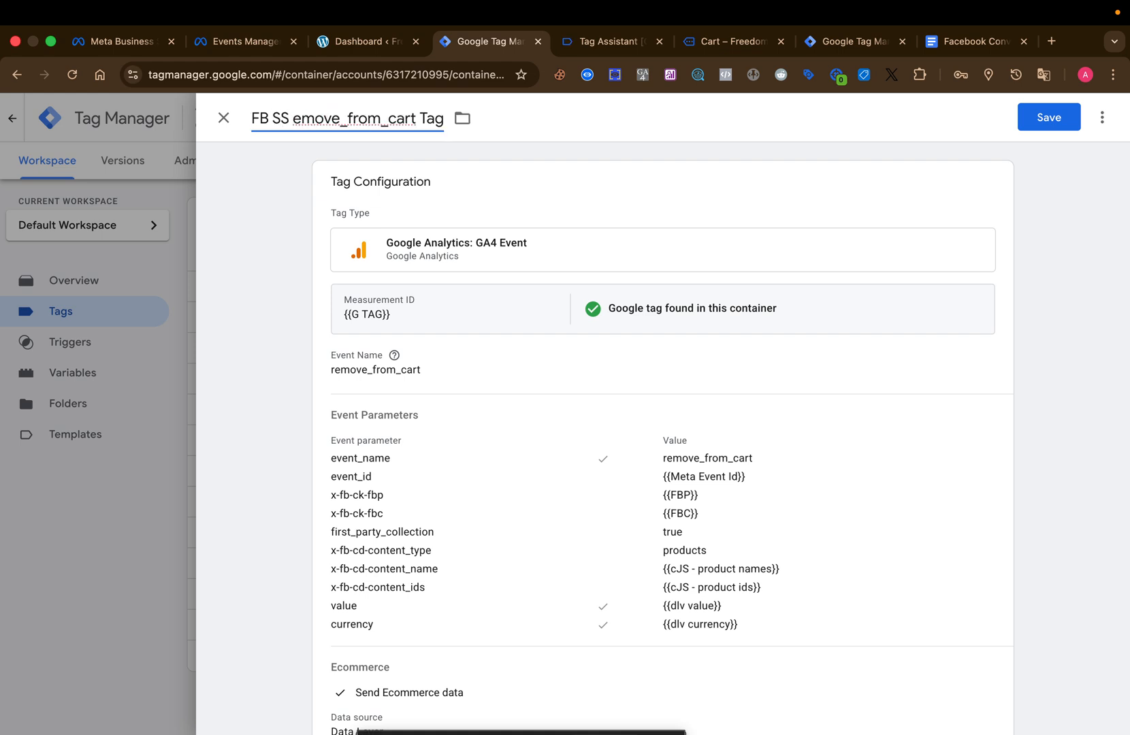
text(R)
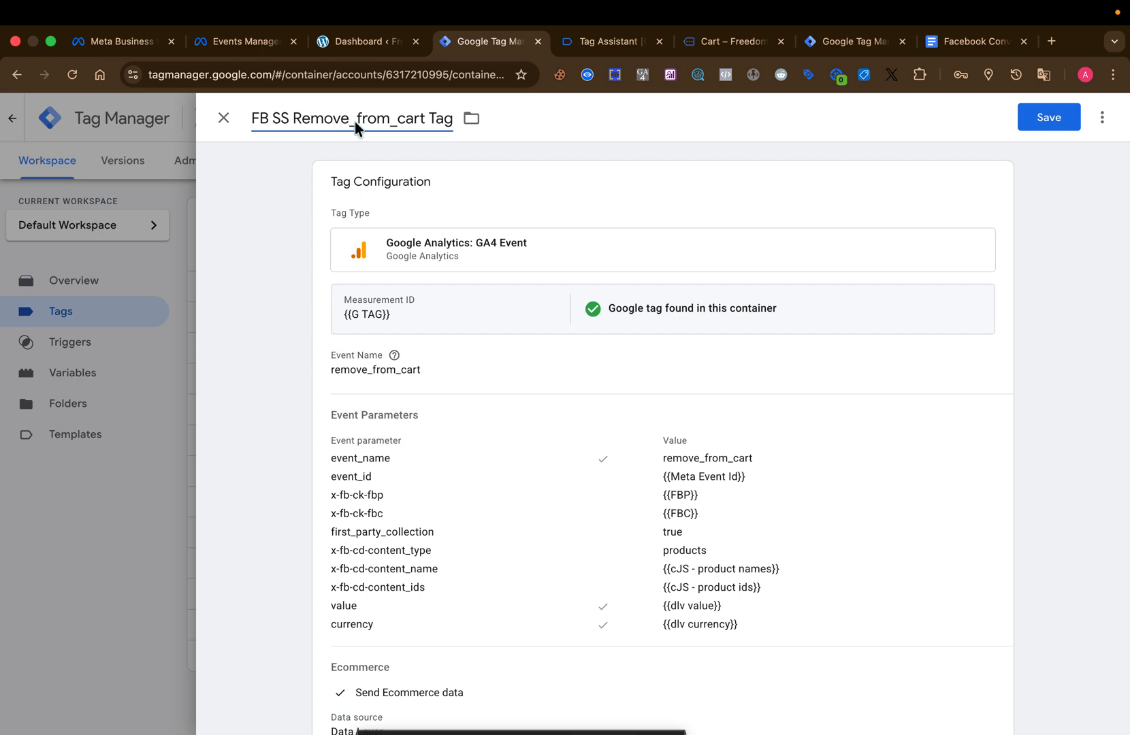
double_click(359, 122)
key(Right)
key(BackSpace)
key(BackSpace)
text(rt)
click(361, 119)
key(BackSpace)
key(BackSpace)
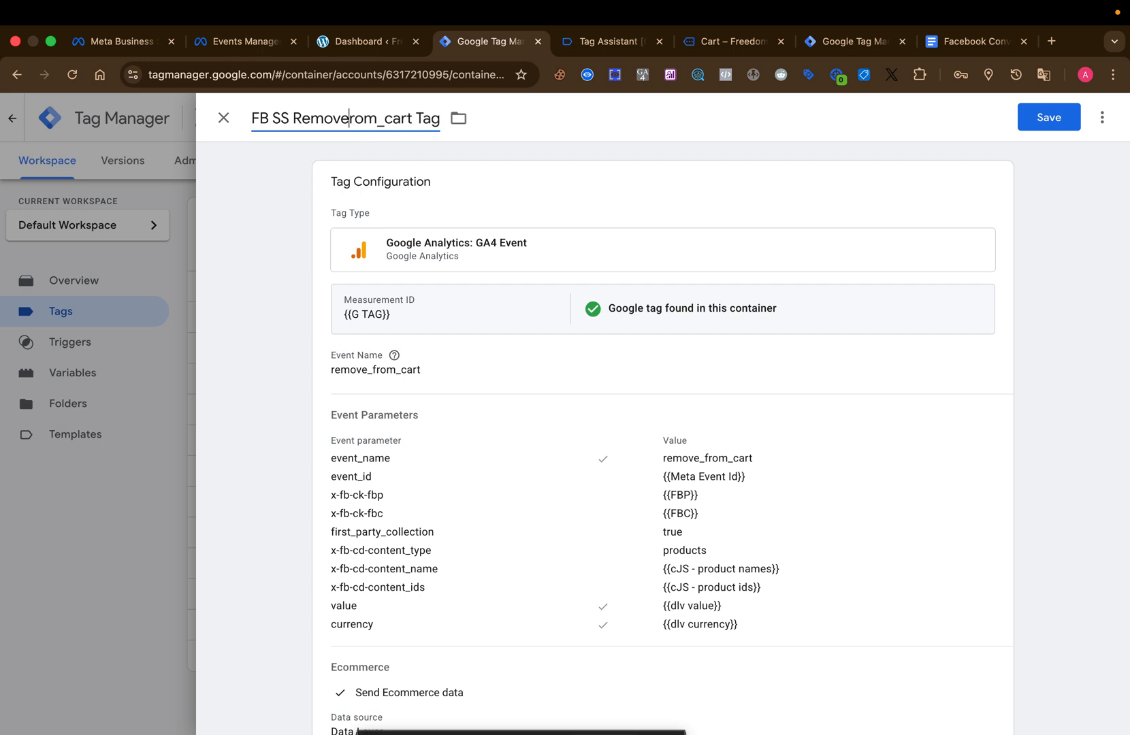
key(super+f)
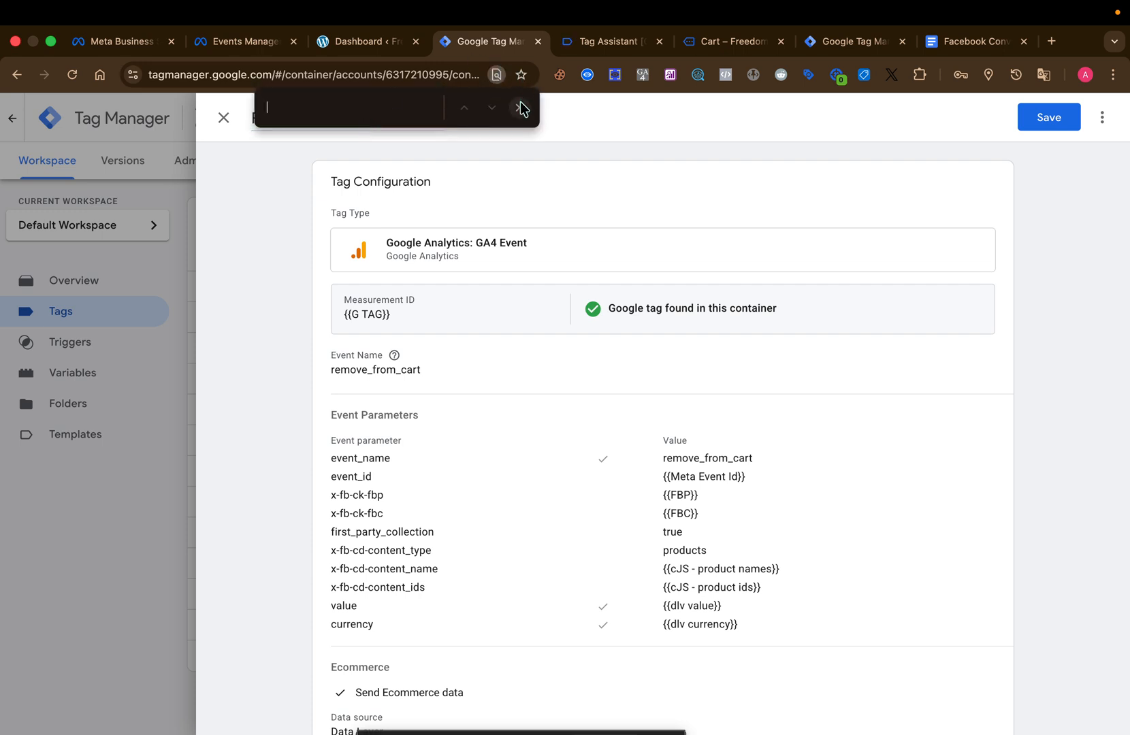
click(520, 105)
click(353, 123)
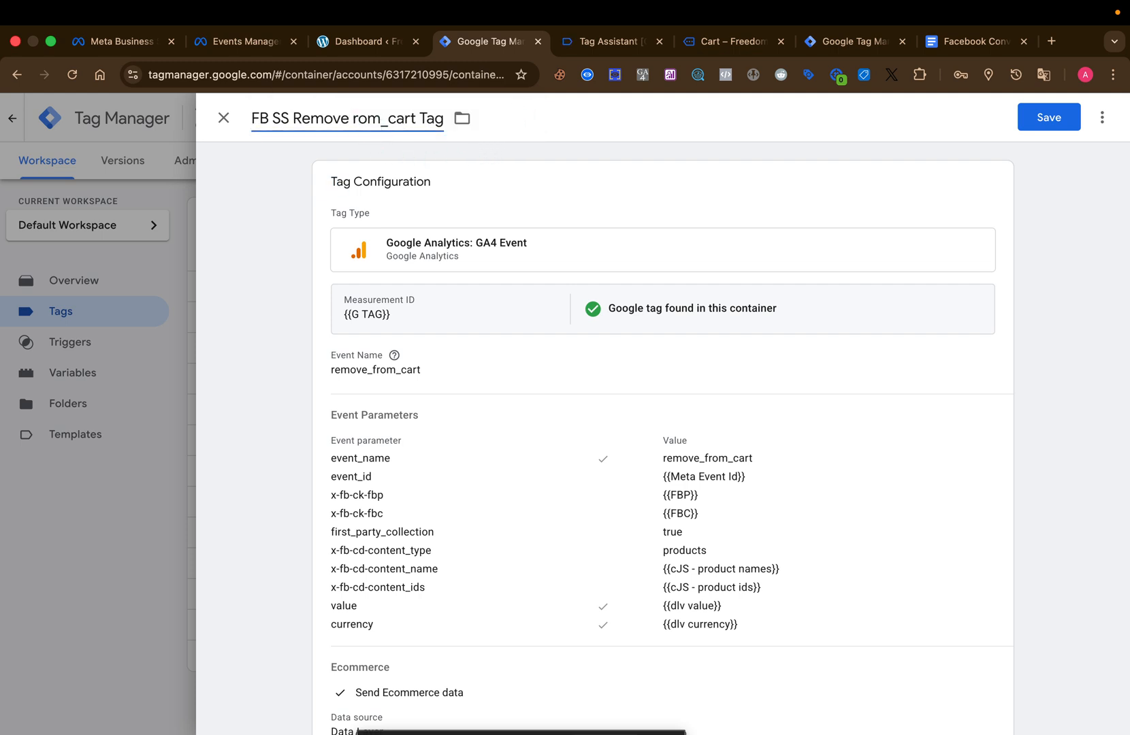
text(F)
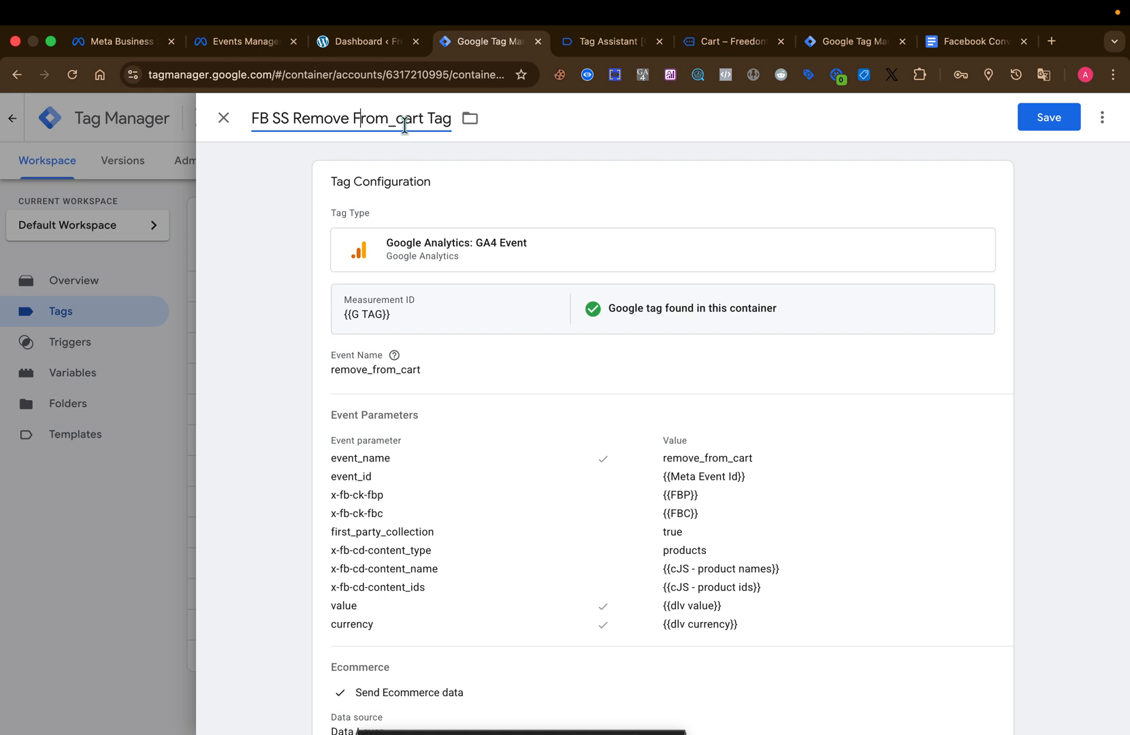
Complete the tag name as FB SS Remove From Cart -Tag and save the tag.
key(BackSpace)
key(BackSpace)
text(Cart -)
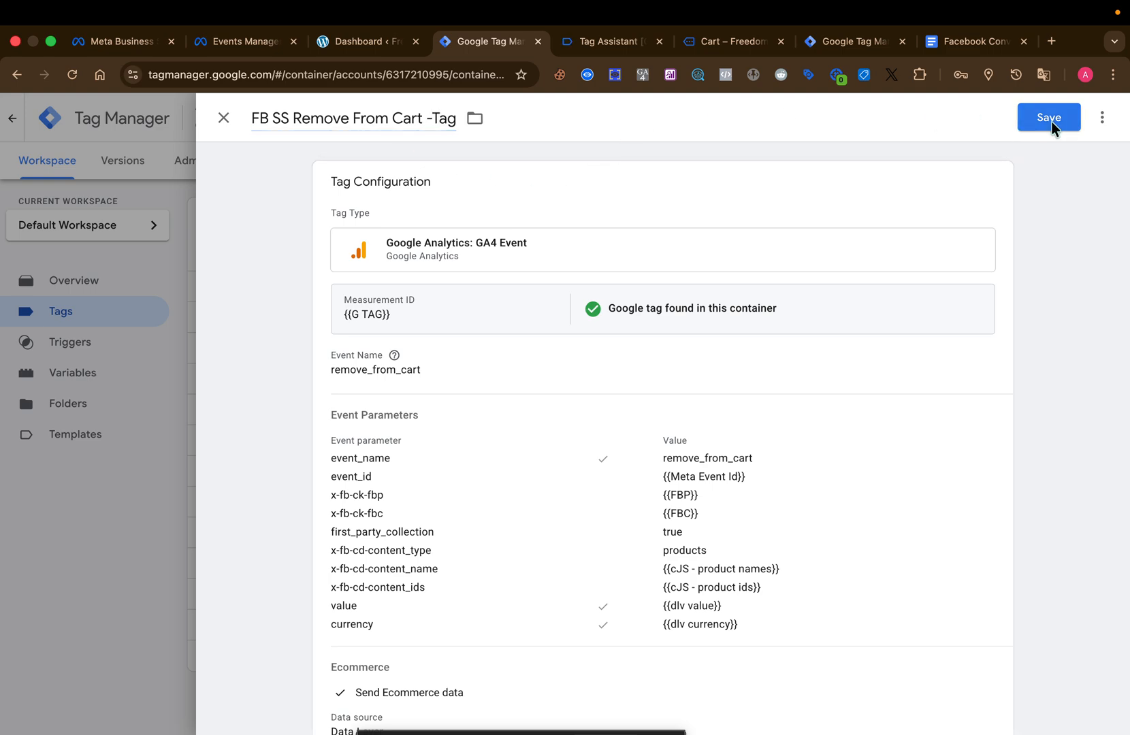
click(1048, 119)
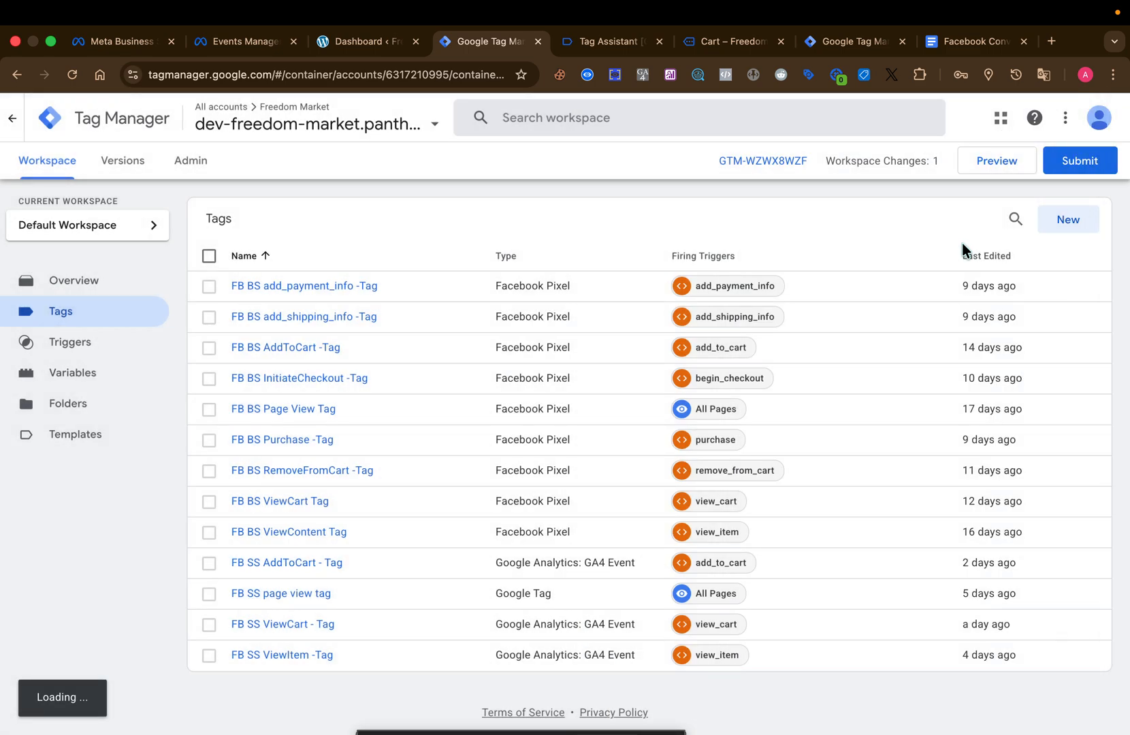
Publish the workspace changes without a version name or description, and return to the workspace.
scroll(585, 524, down, 1)
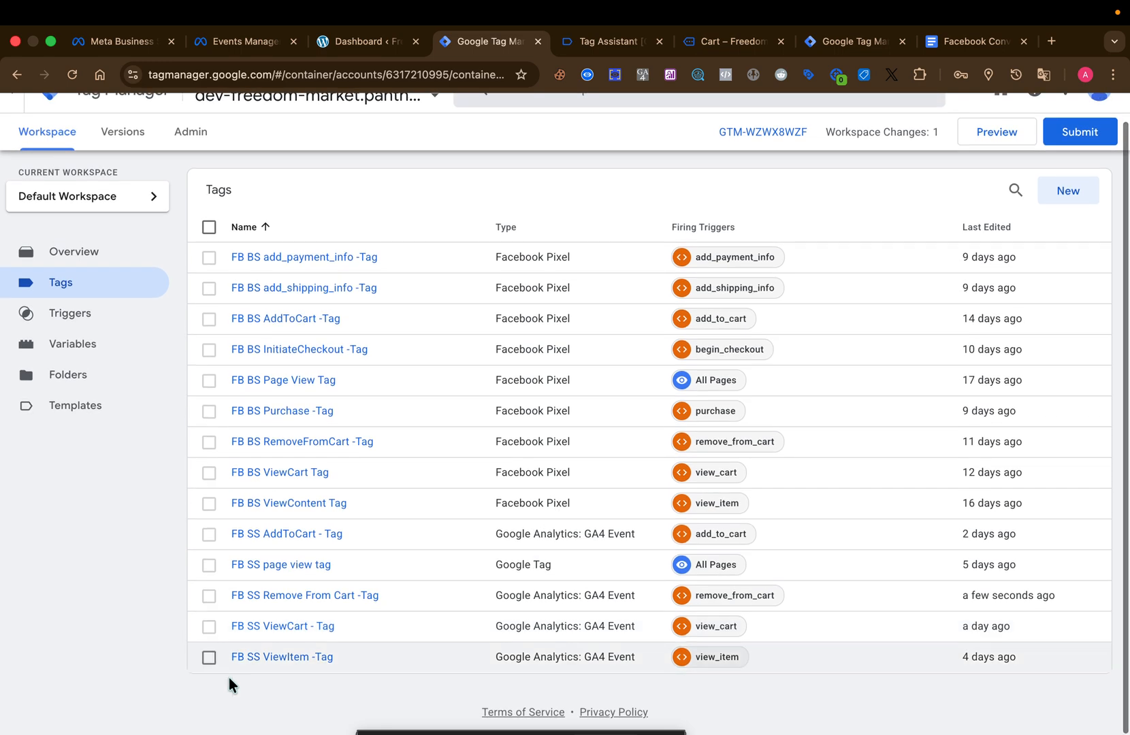
scroll(1082, 197, up, 1)
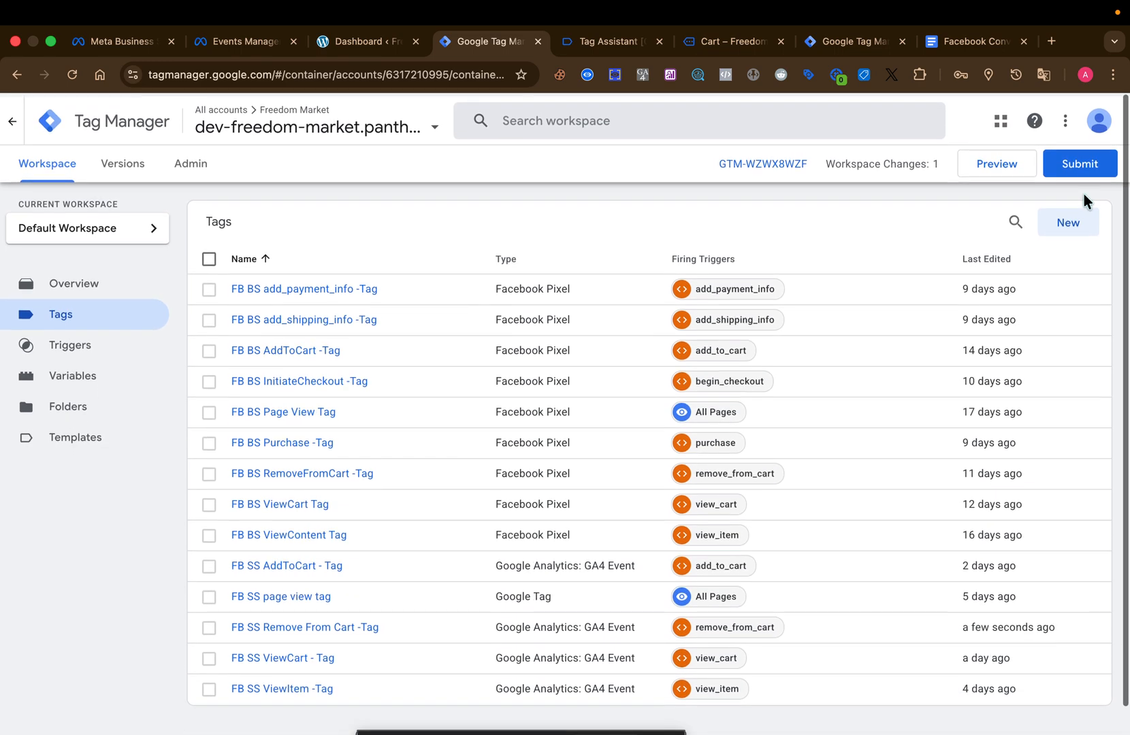
click(1082, 159)
click(1074, 118)
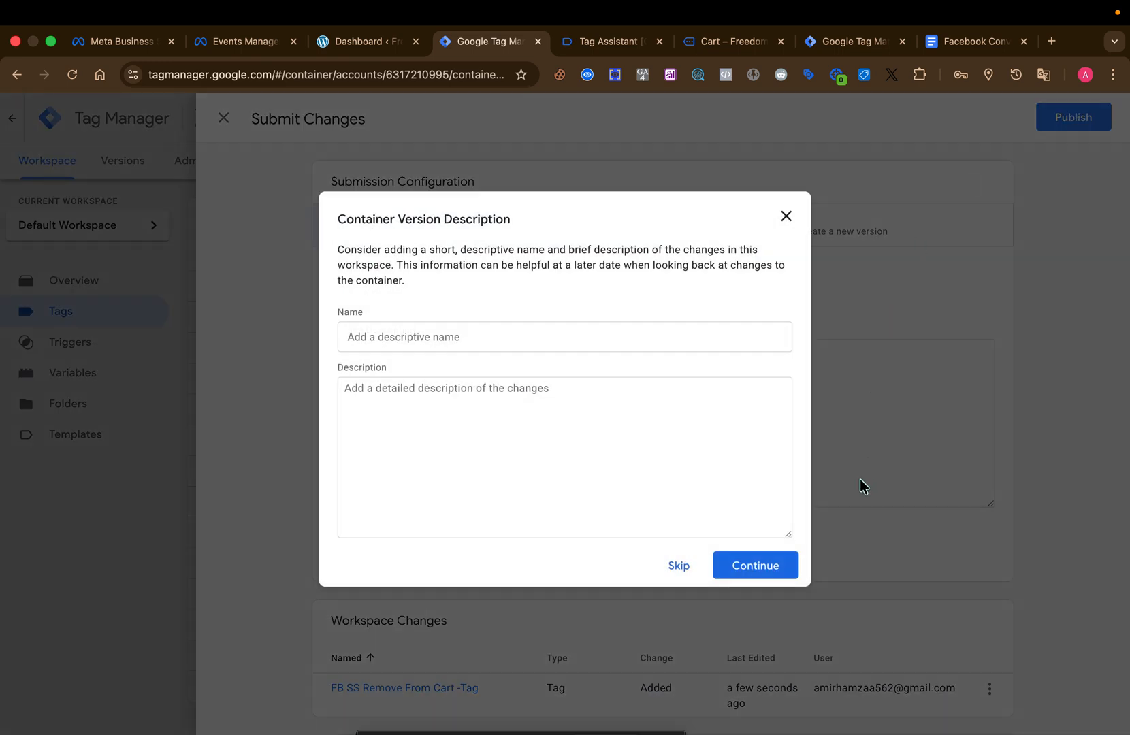
click(775, 559)
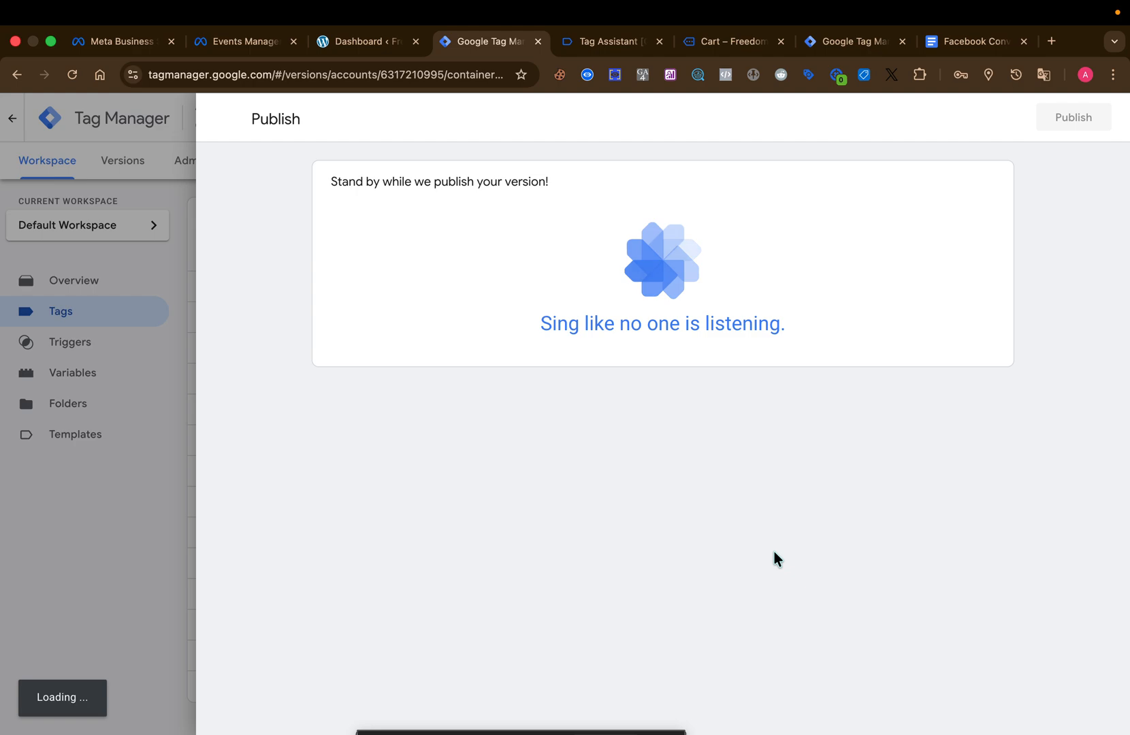
click(4, 317)
click(43, 174)
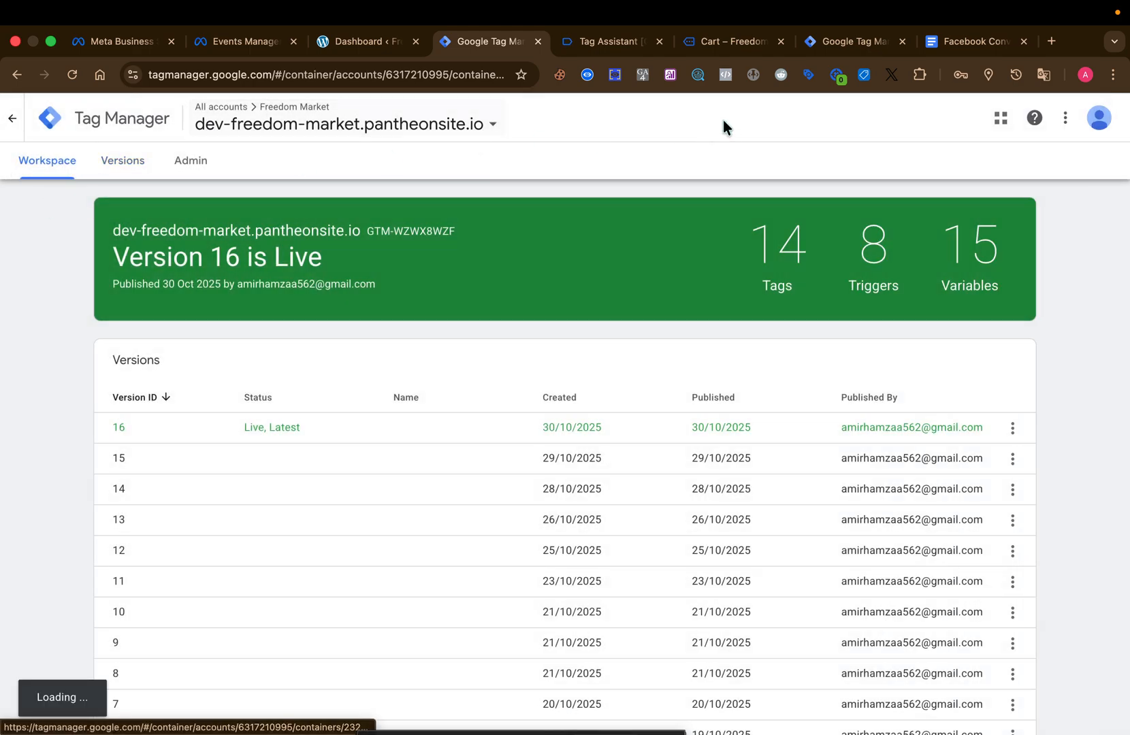
Switch to the server container in the other Tag Manager tab and open its FB Conversion API Tag.
click(852, 42)
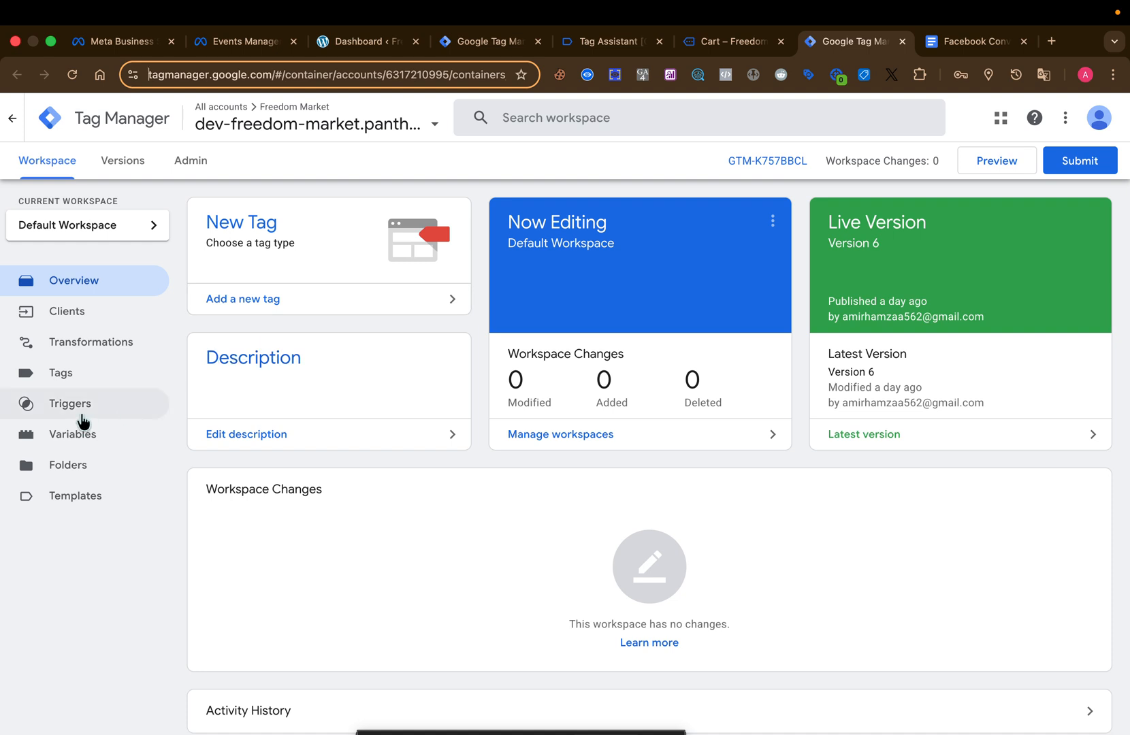
click(83, 412)
click(89, 387)
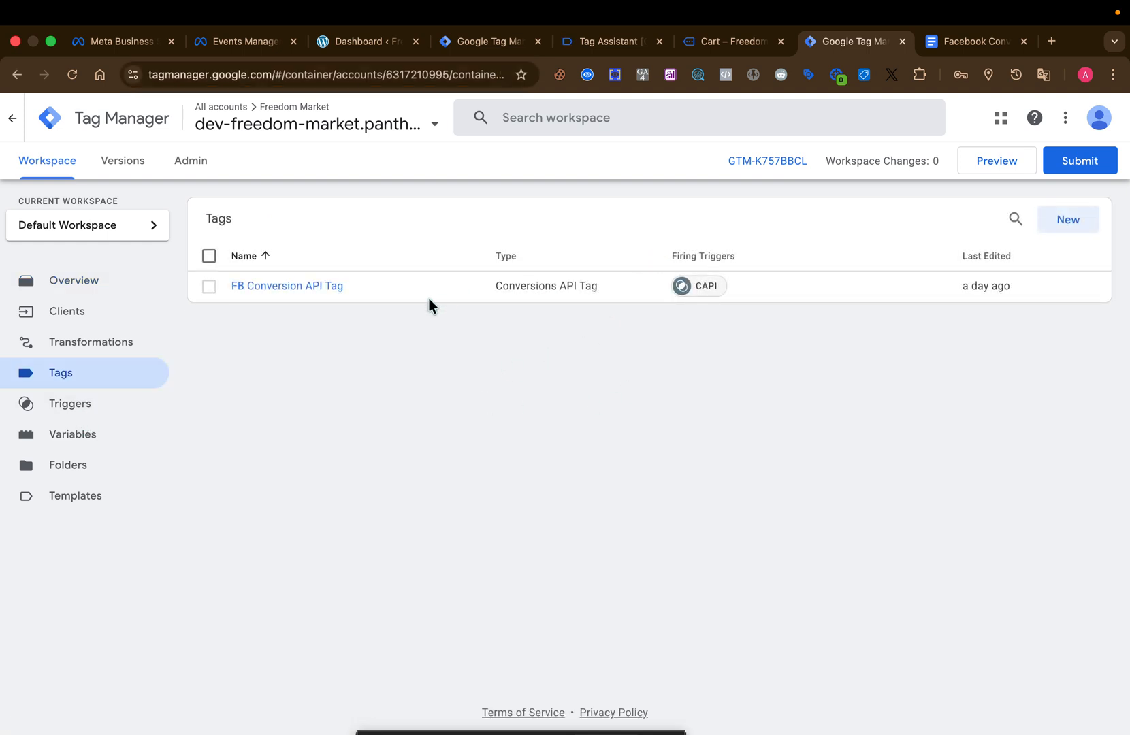
click(429, 297)
click(336, 298)
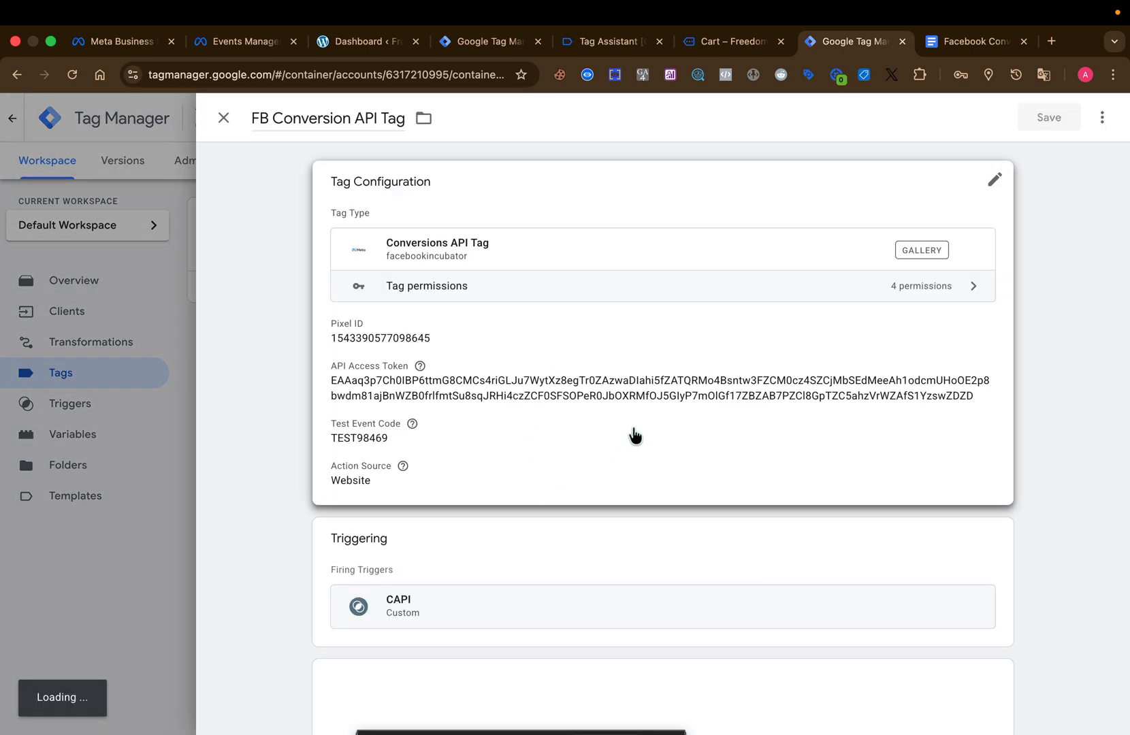
Open the CAPI firing trigger from the FB Conversion API Tag for editing.
click(634, 434)
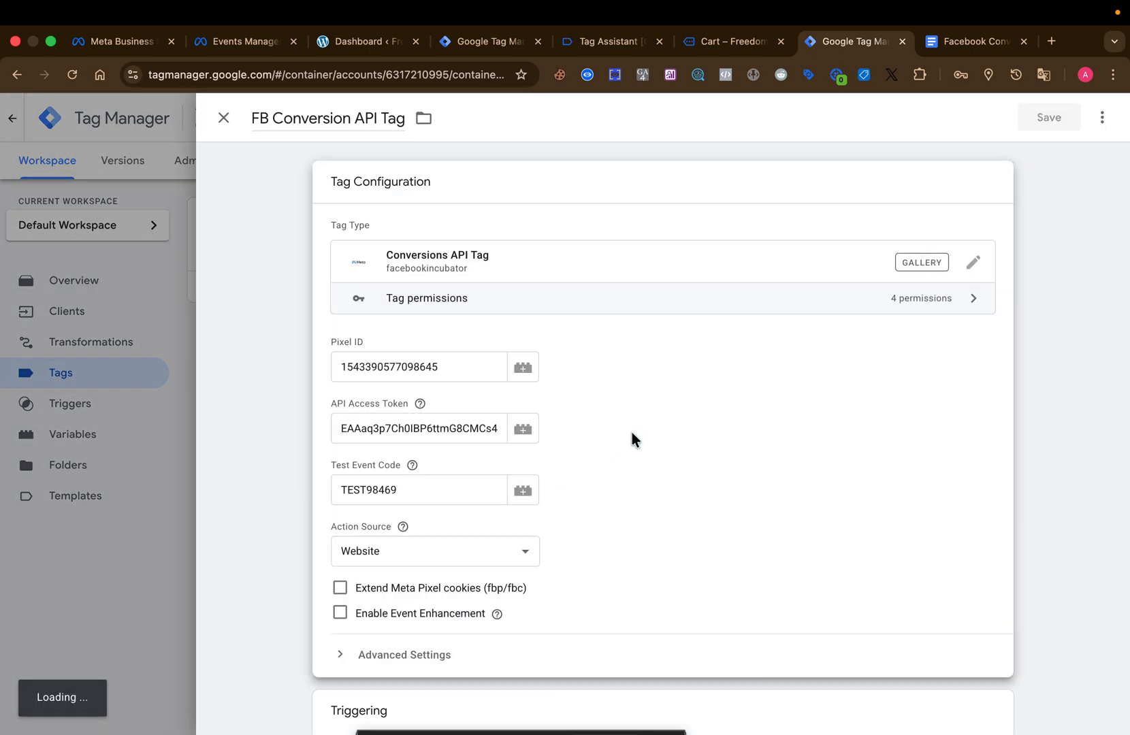
scroll(632, 439, down, 5)
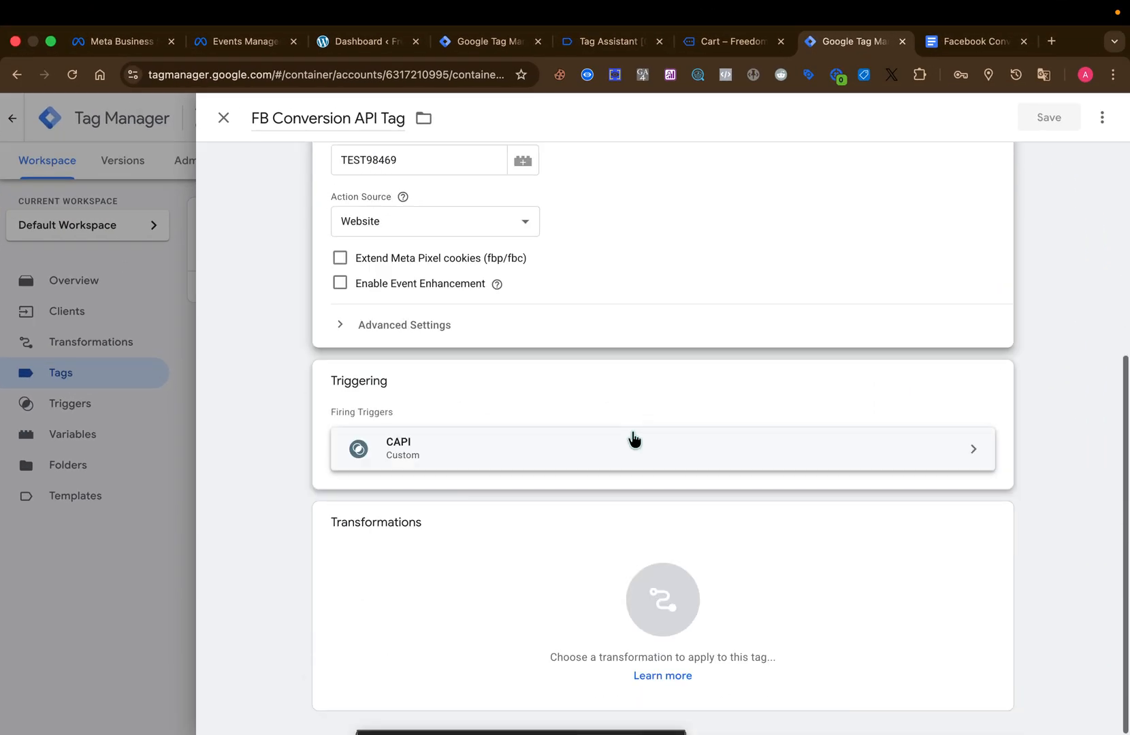
click(630, 402)
click(620, 424)
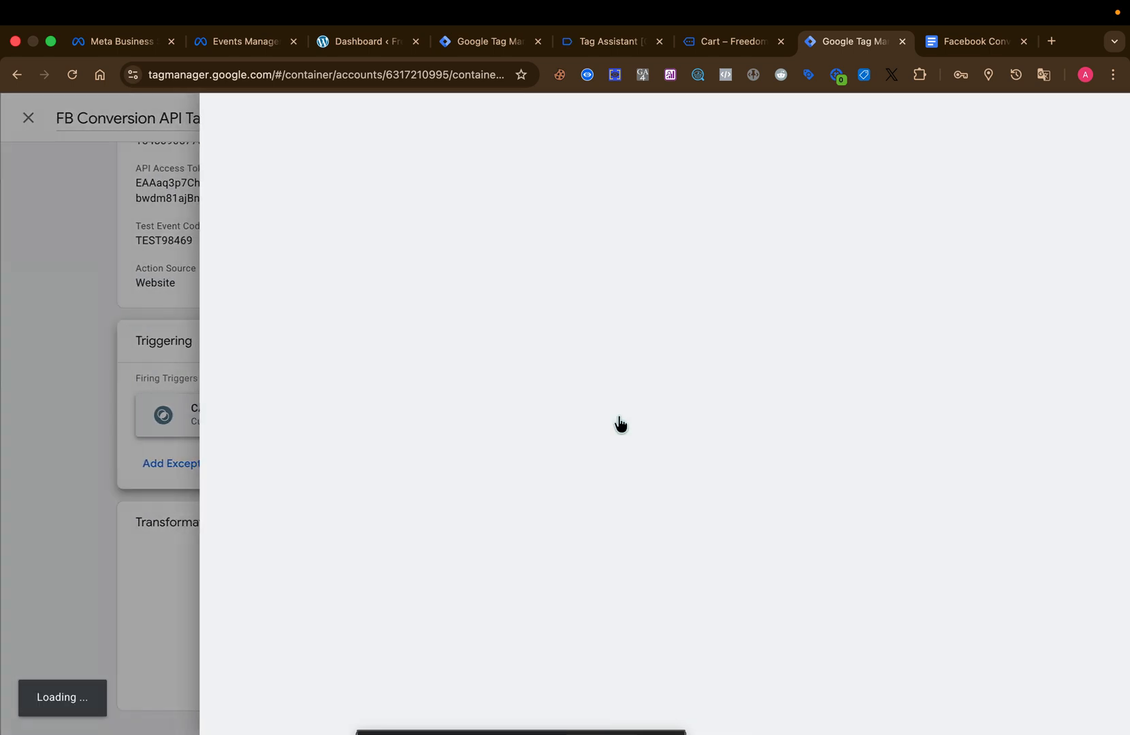
click(771, 320)
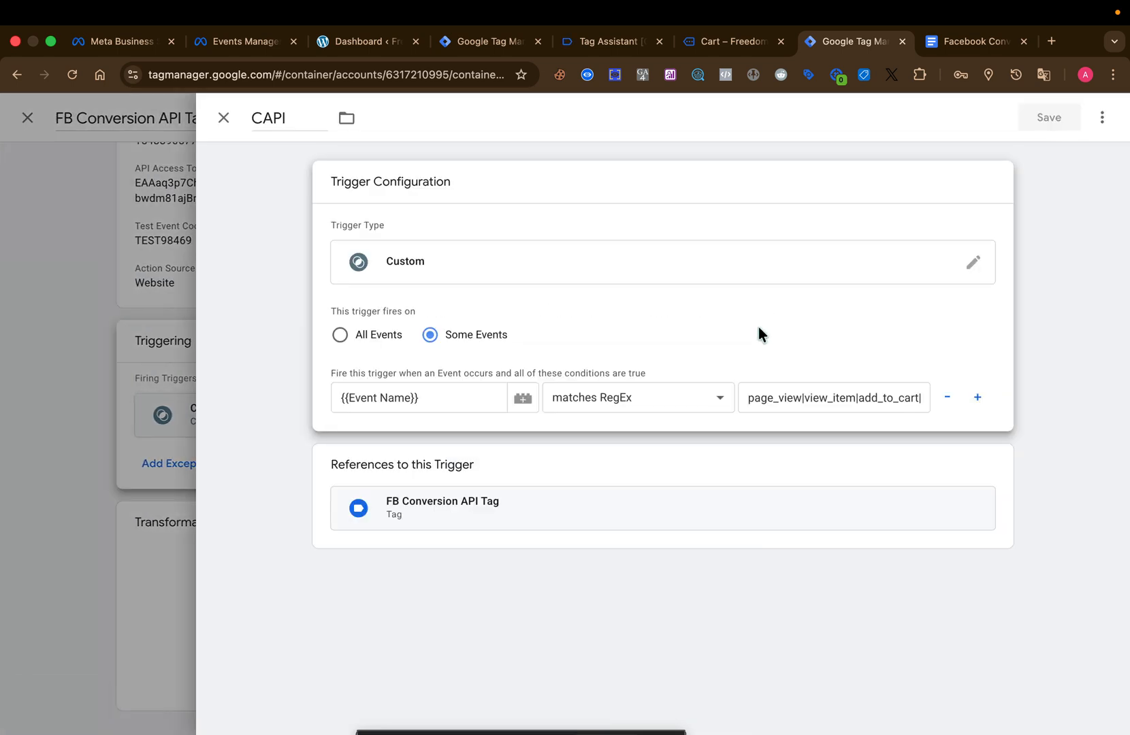
Append |remove_from_cart to the Event Name RegEx condition of the CAPI trigger and save the trigger.
click(856, 398)
text(view_cart)
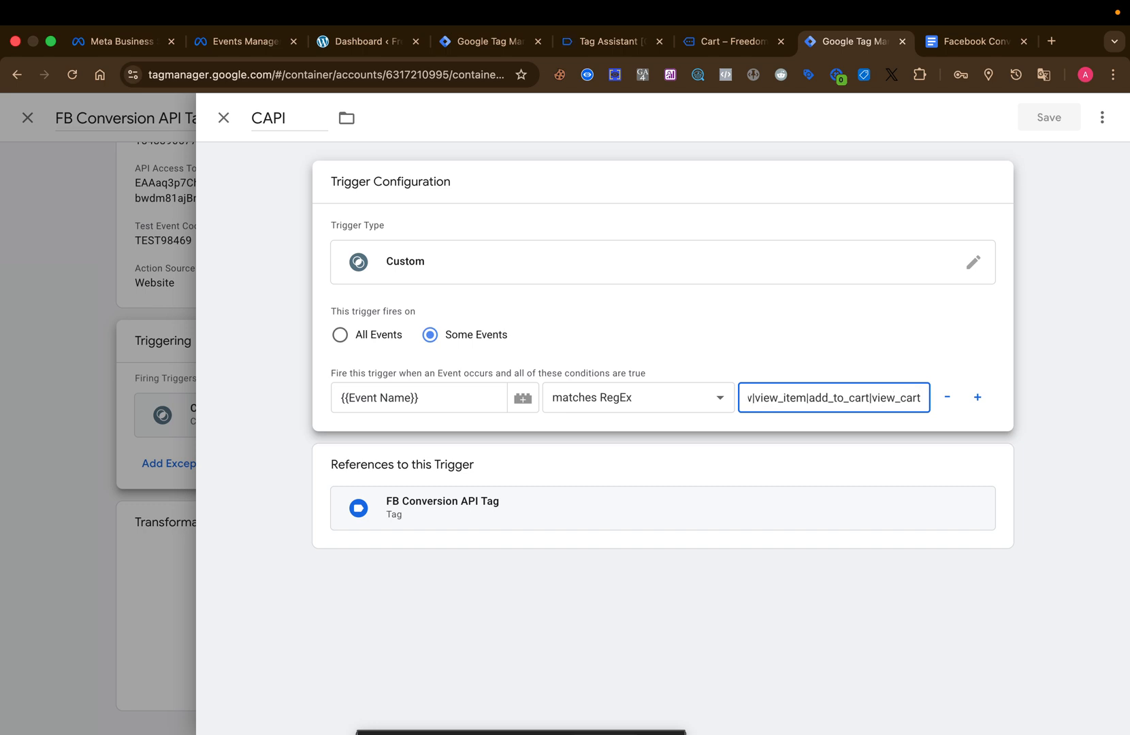
text(|)
text(remove_from_cart)
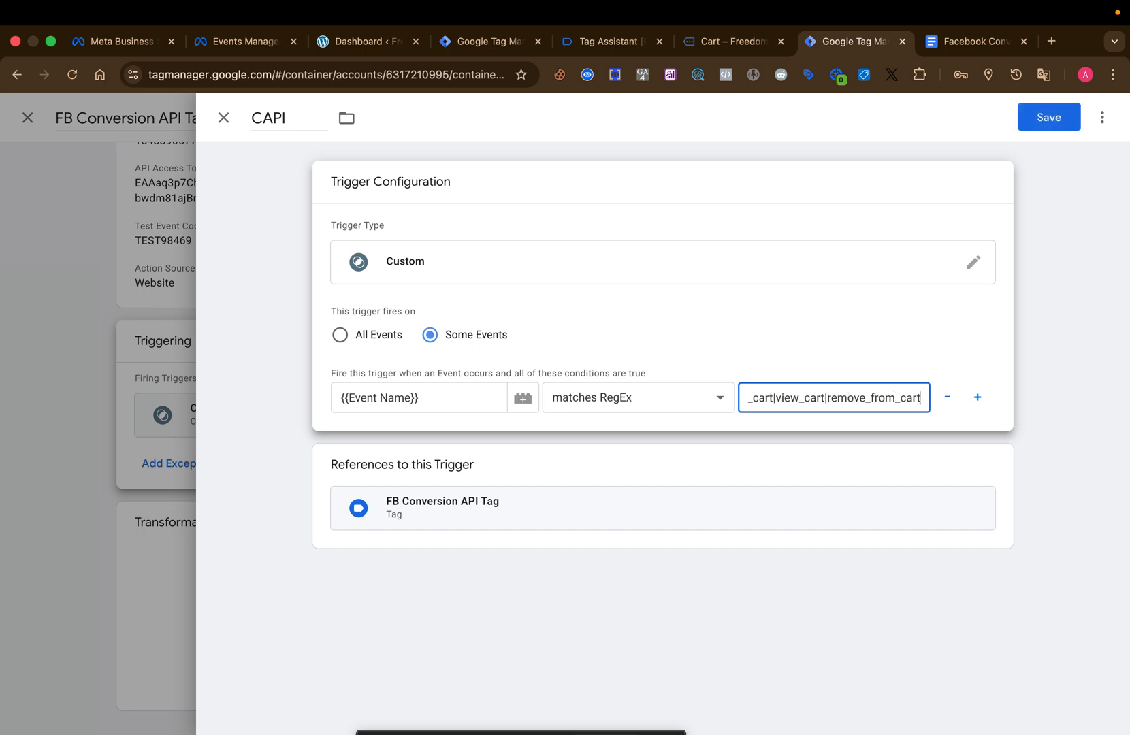
click(922, 331)
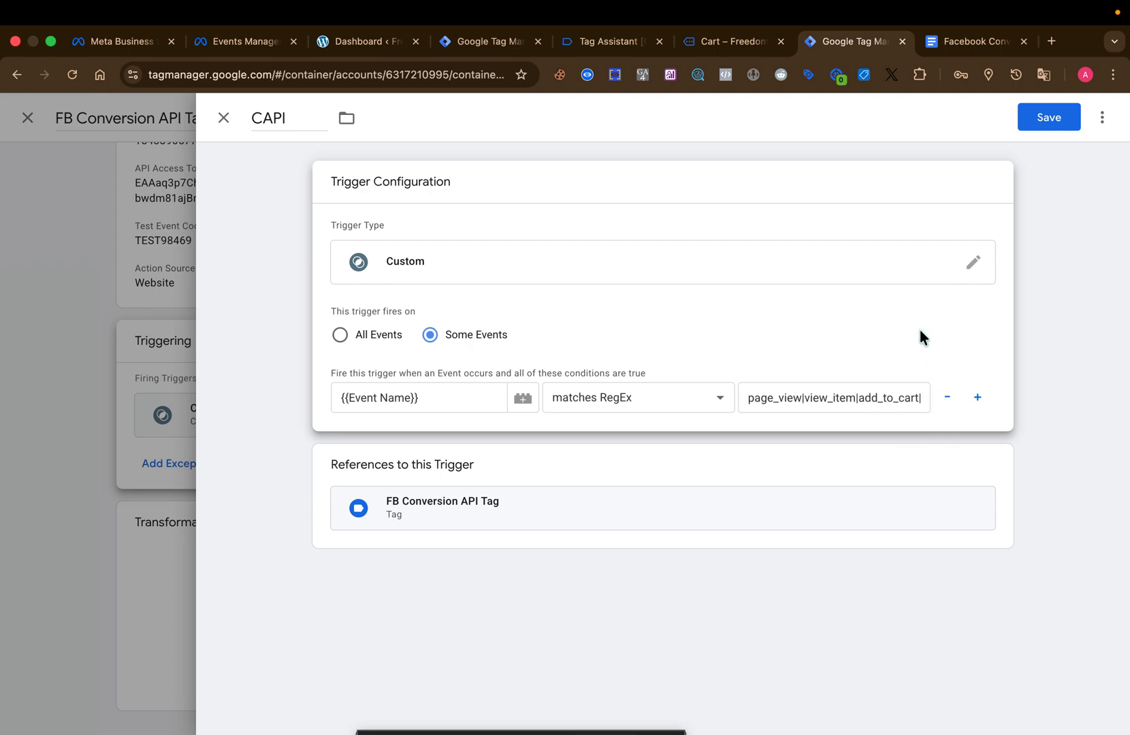
click(1049, 118)
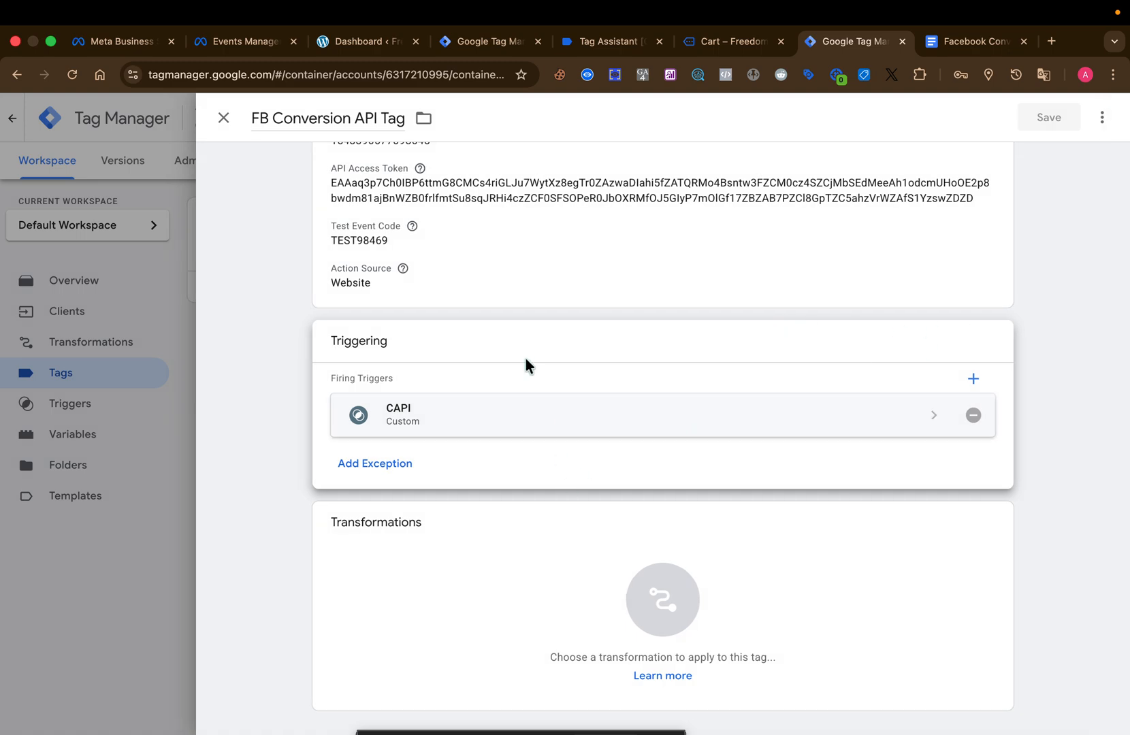
Open the tag configuration for editing, and copy the server test event code from the dataset's test events in Events Manager.
scroll(525, 359, up, 3)
click(524, 361)
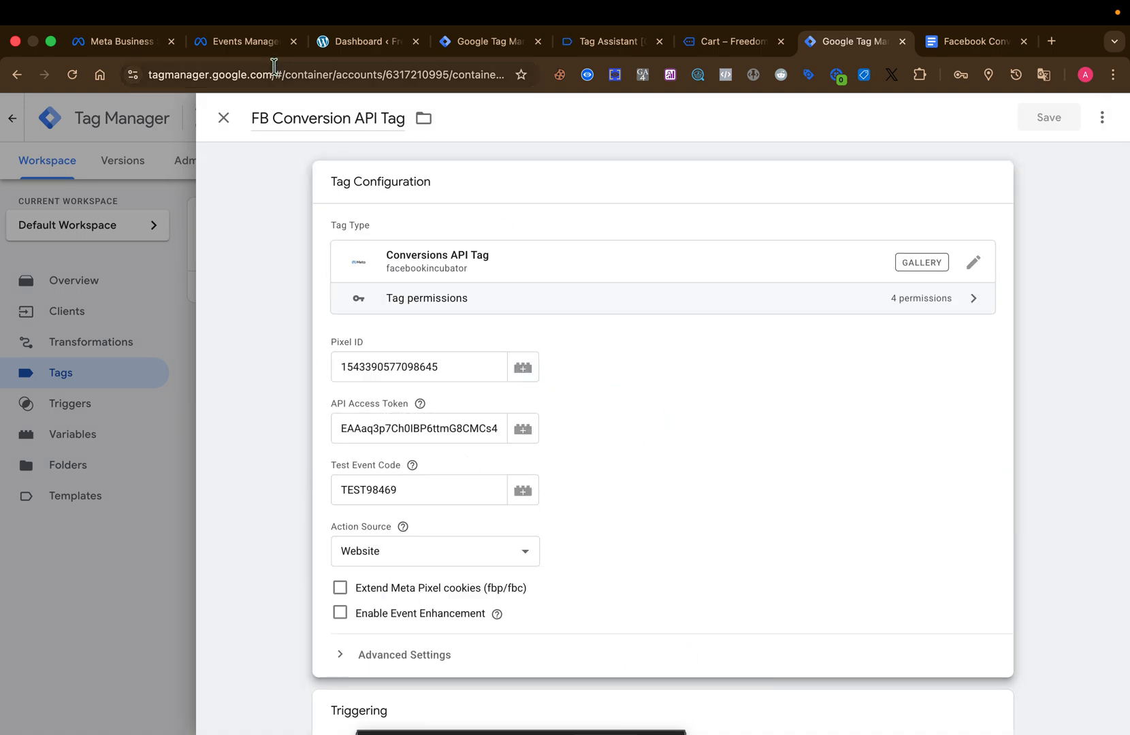
click(252, 46)
click(582, 193)
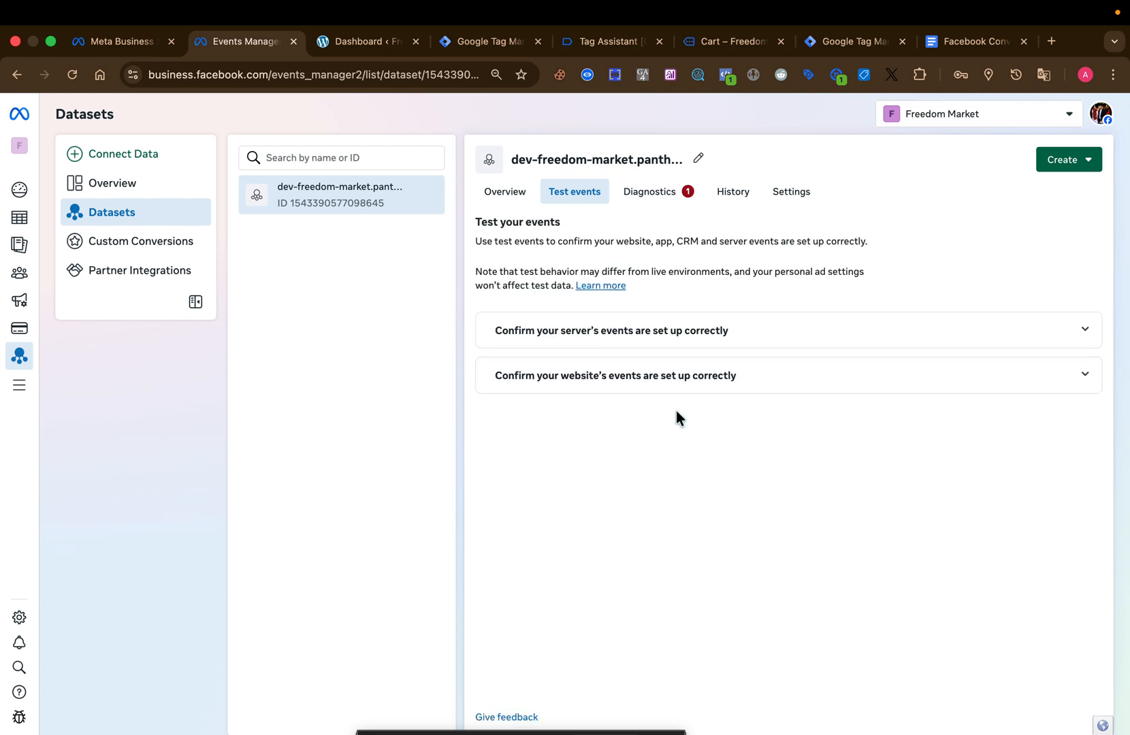
click(760, 341)
click(671, 444)
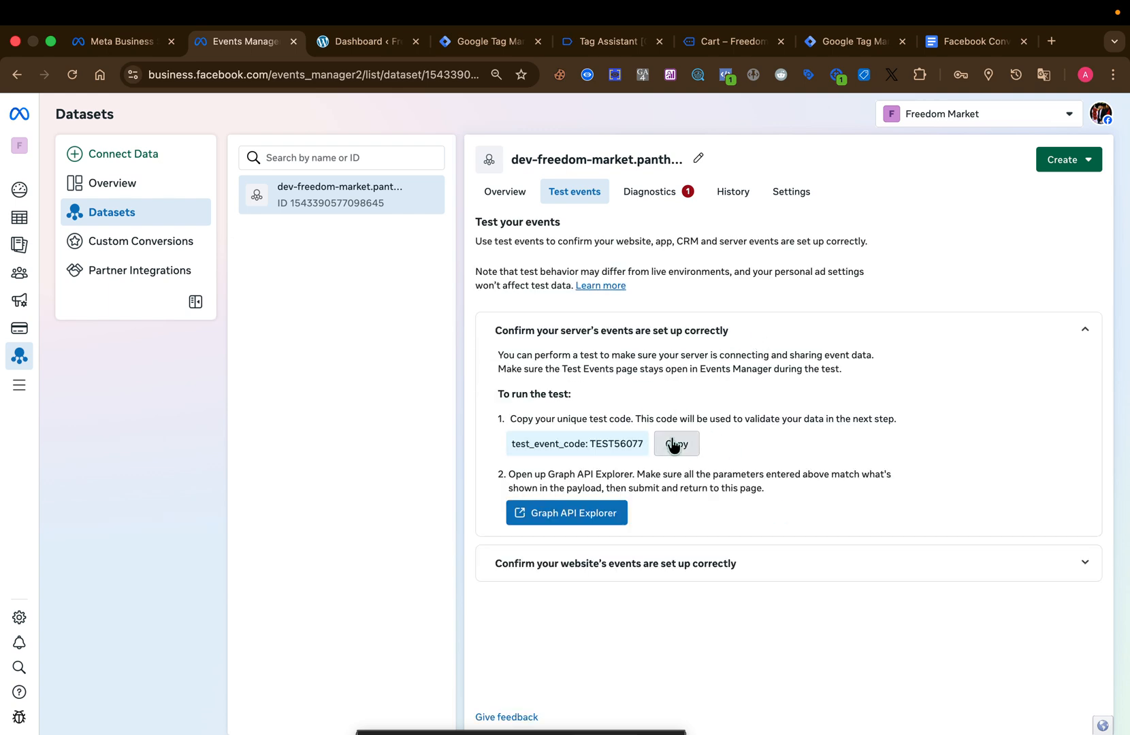
Switch back to the server container and replace the tag's Test Event Code with the copied code.
click(827, 46)
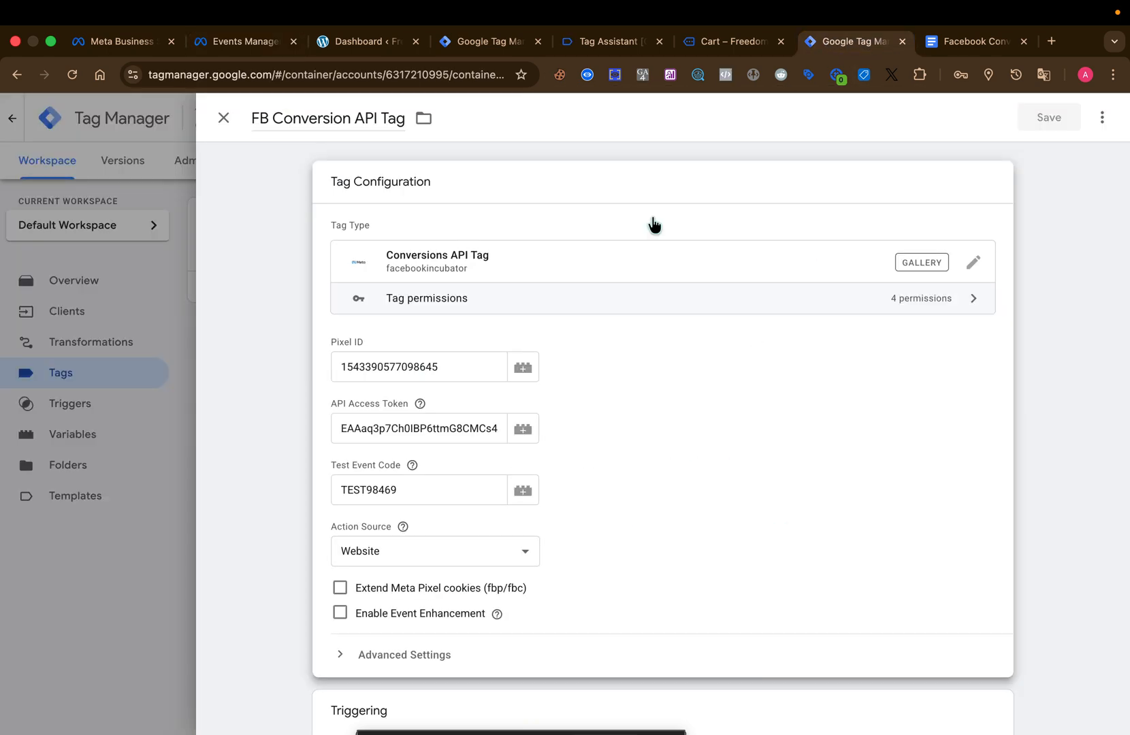
triple_click(432, 493)
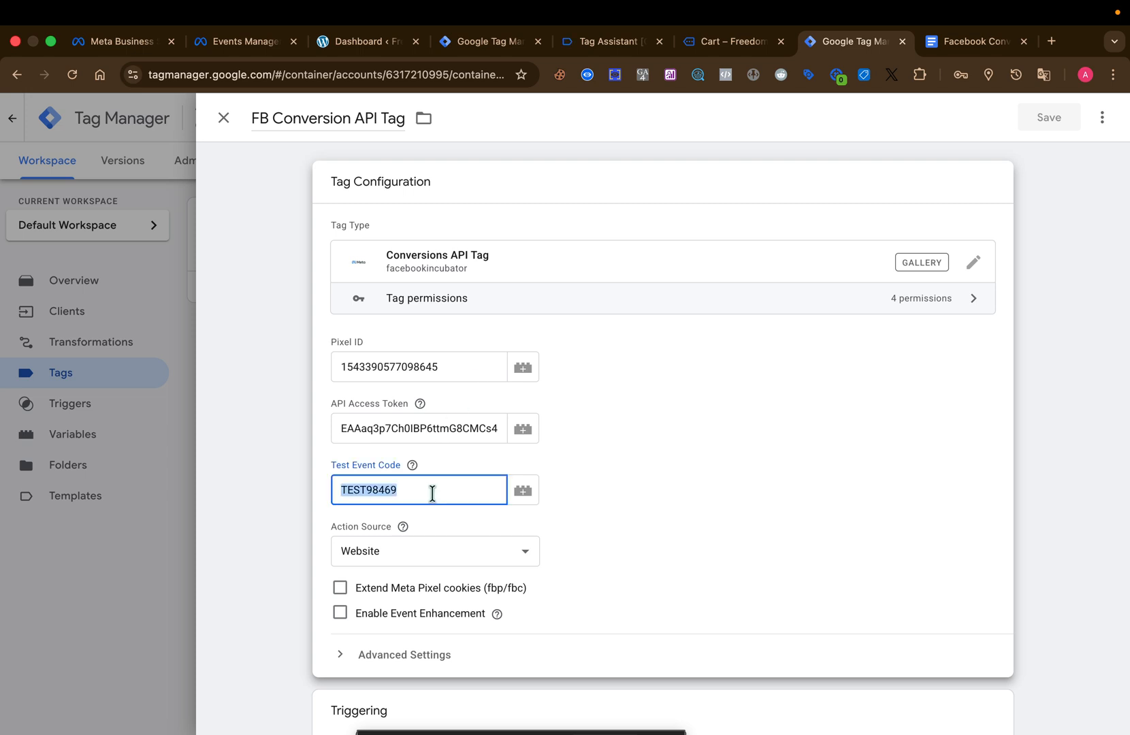
key(super+v)
click(652, 448)
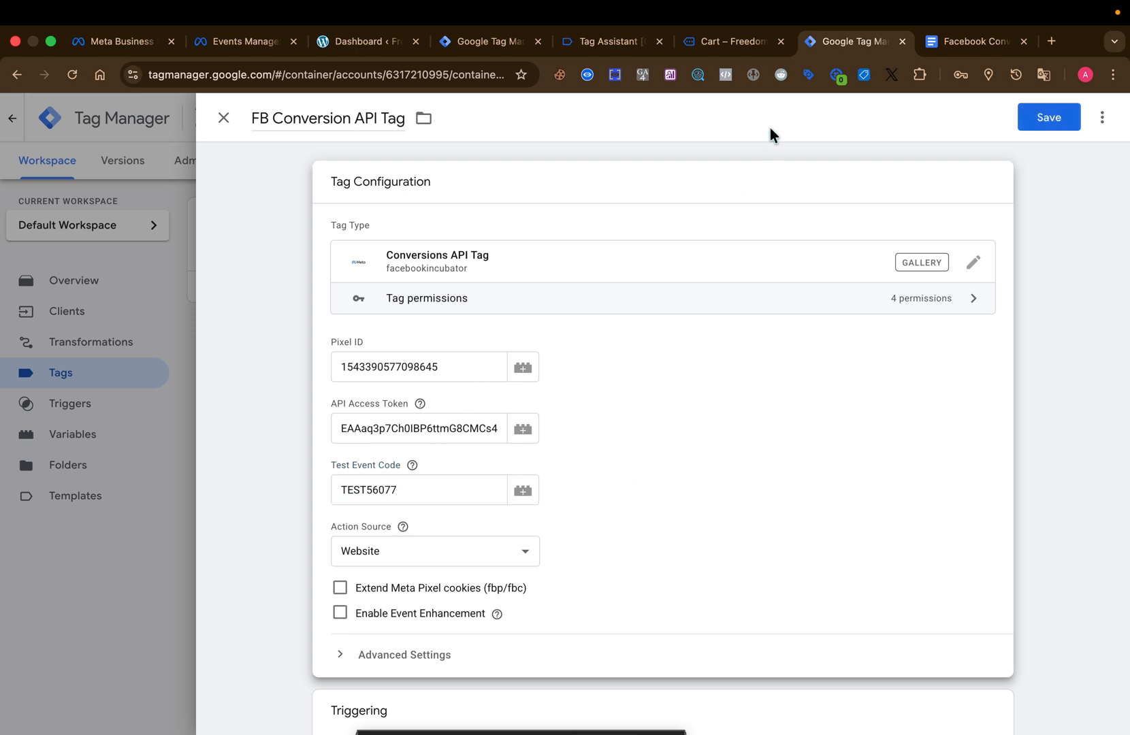
In Events Manager, generate a Conversions API access token with Dataset Quality API for the dev-freedom-market dataset and copy it.
click(245, 42)
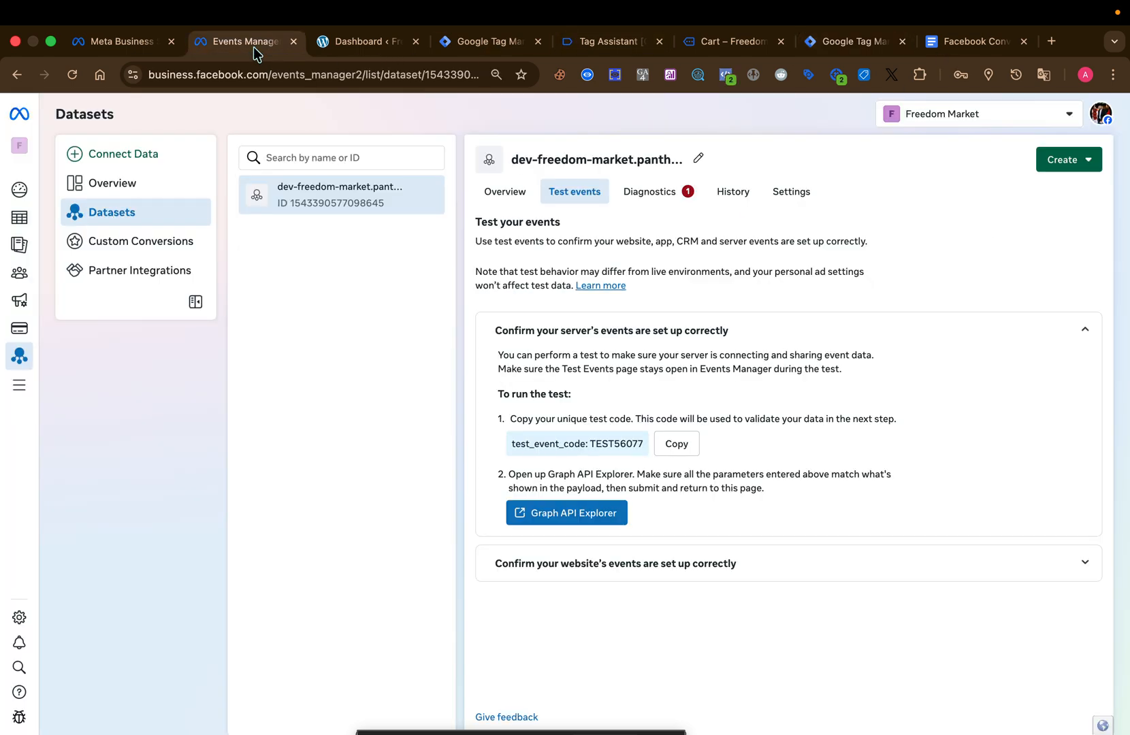
click(791, 194)
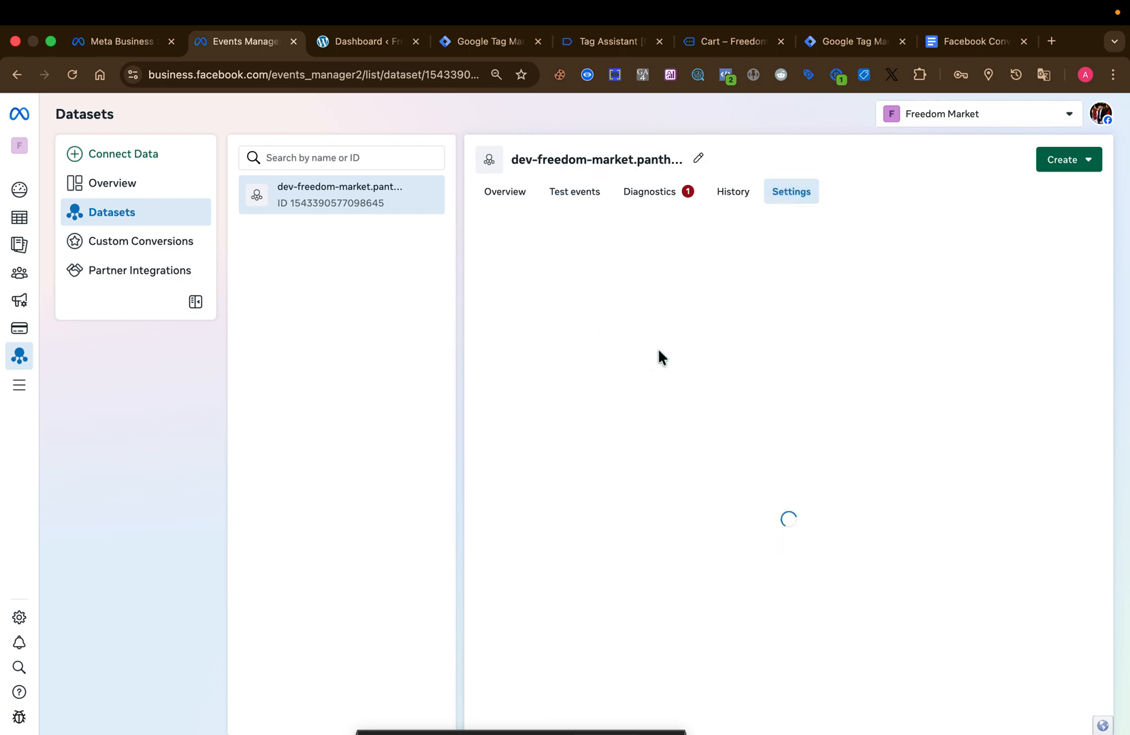
scroll(658, 350, down, 10)
scroll(658, 350, down, 15)
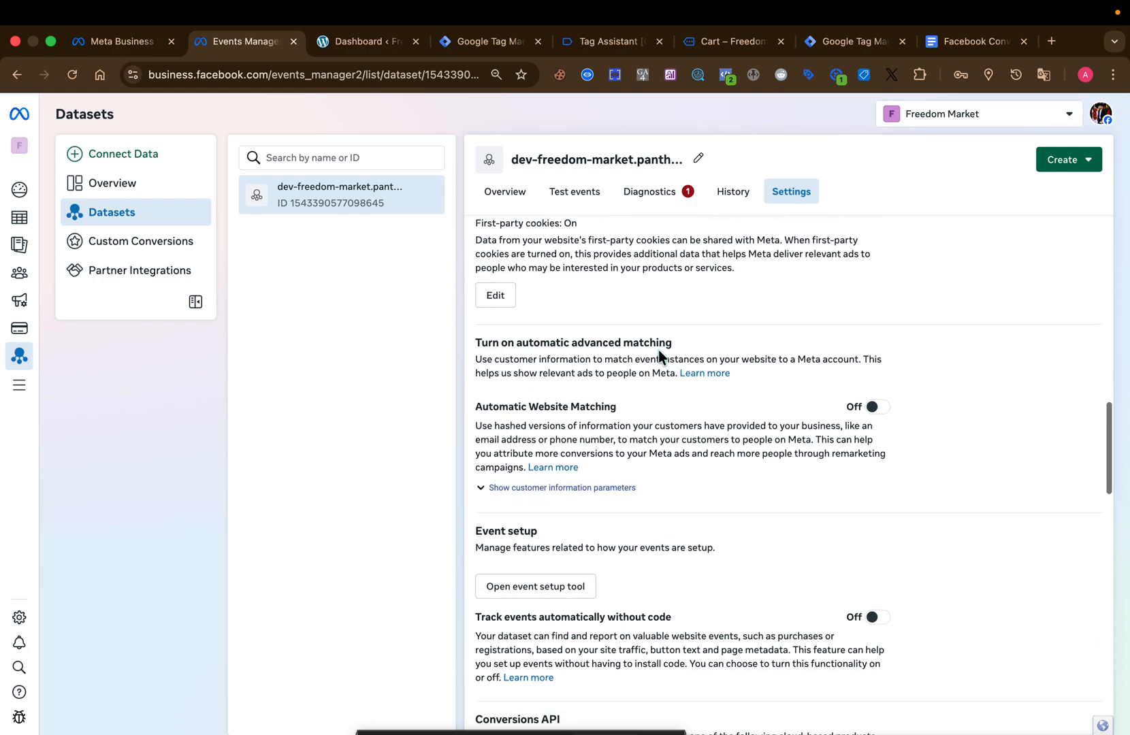
scroll(658, 350, down, 2)
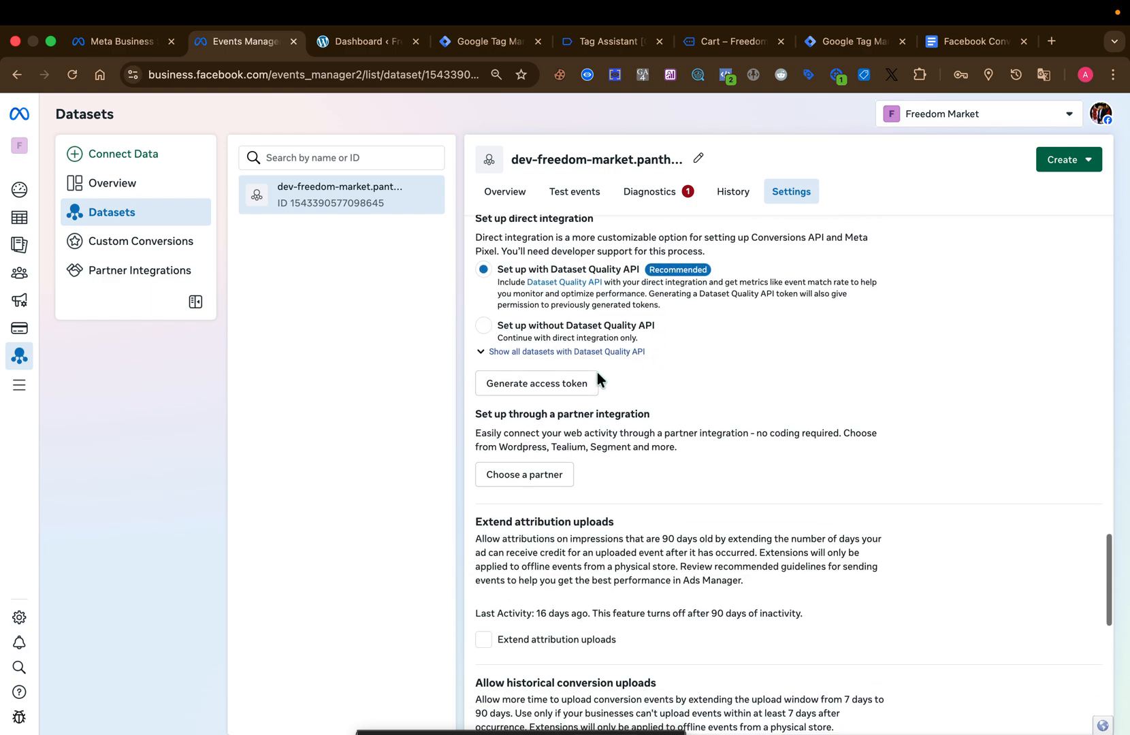
click(538, 392)
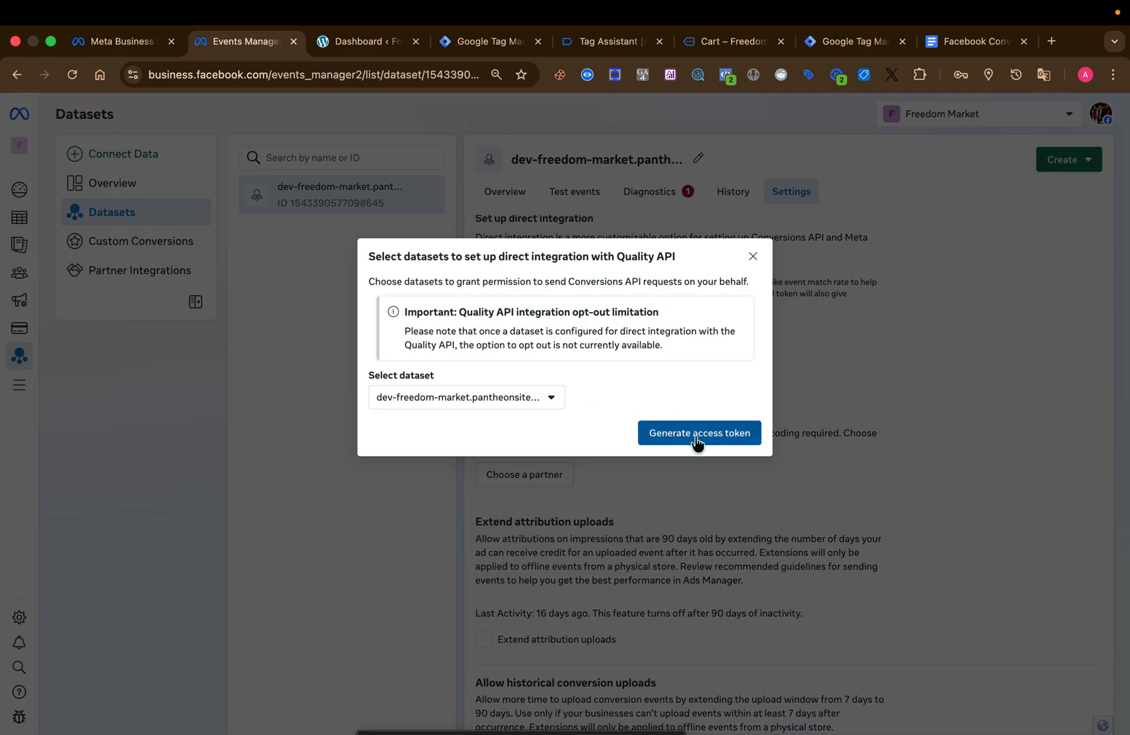
click(695, 435)
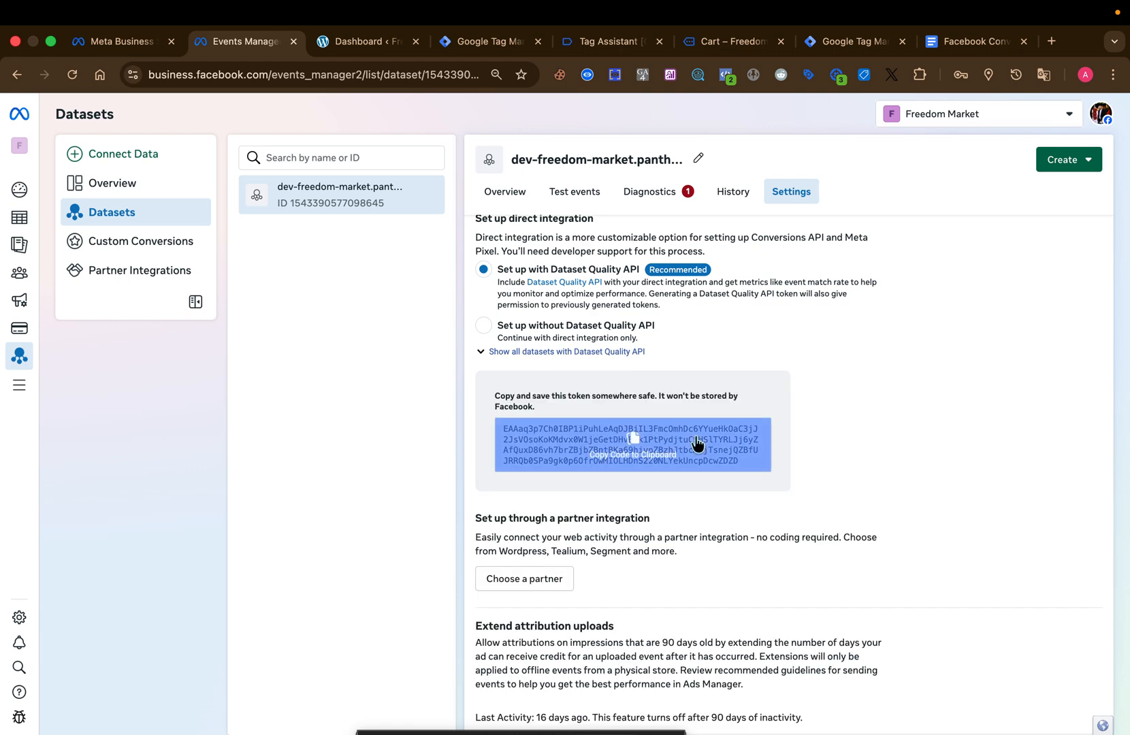
click(631, 464)
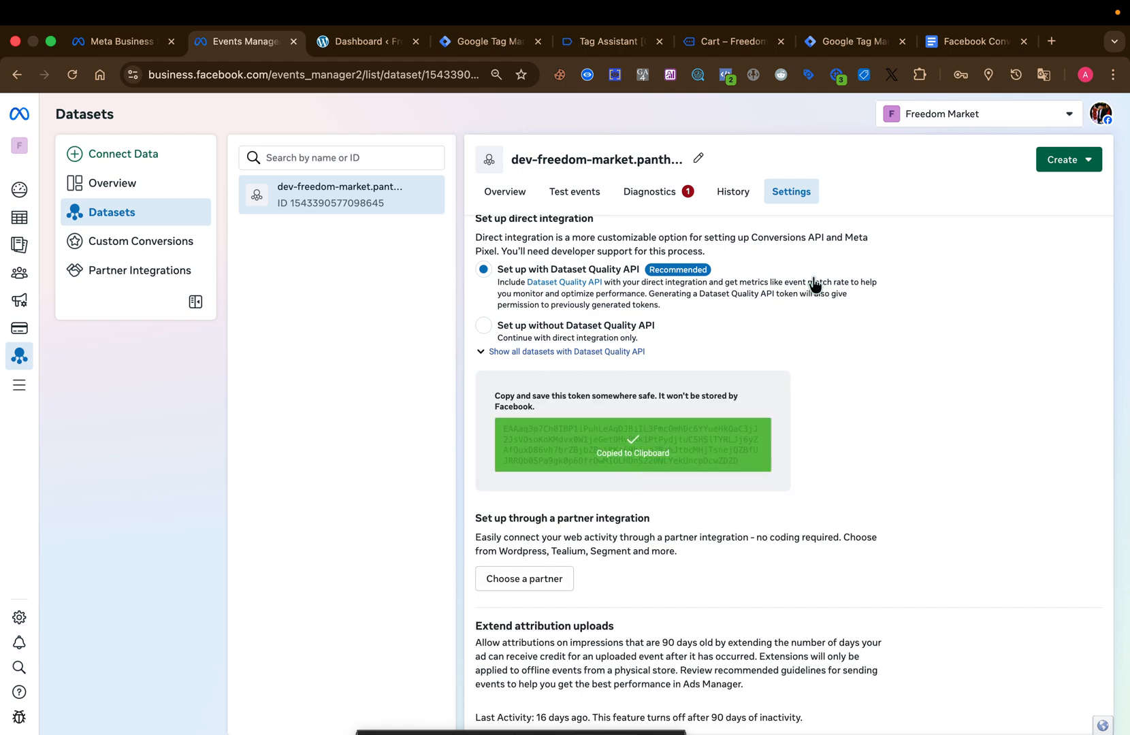
Switch to the server container, replace the API Access Token with the copied token, and save the FB Conversion API Tag.
click(850, 41)
double_click(447, 428)
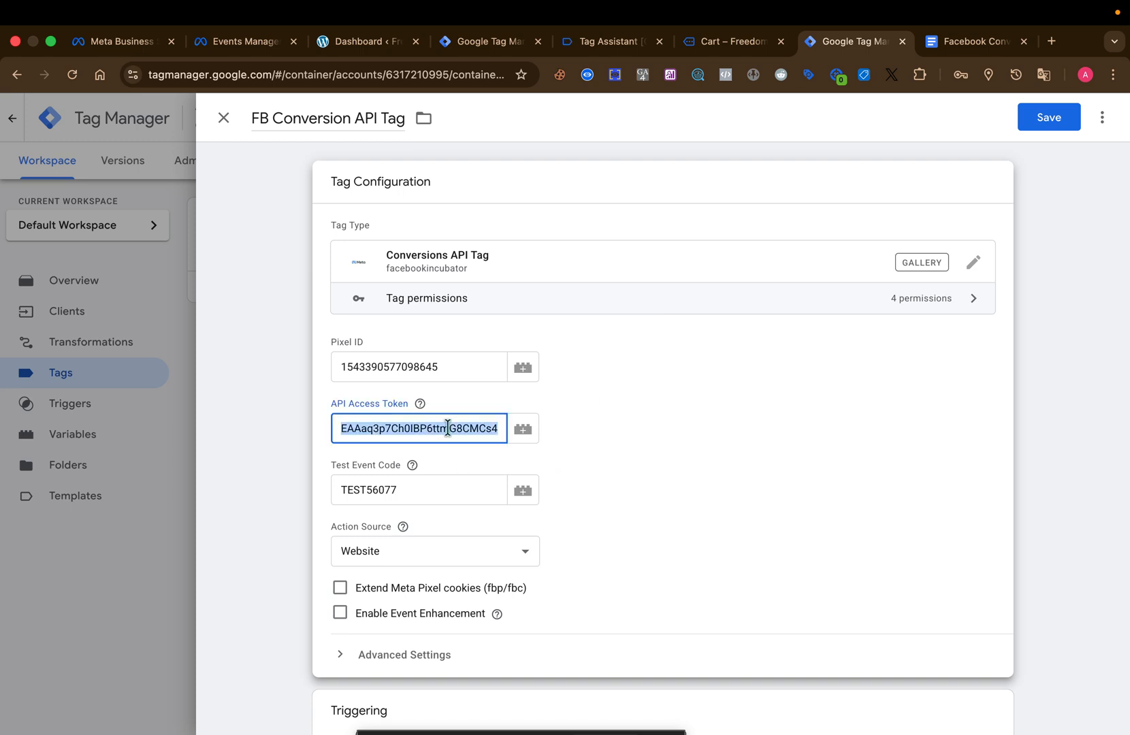
key(BackSpace)
key(super+v)
click(708, 437)
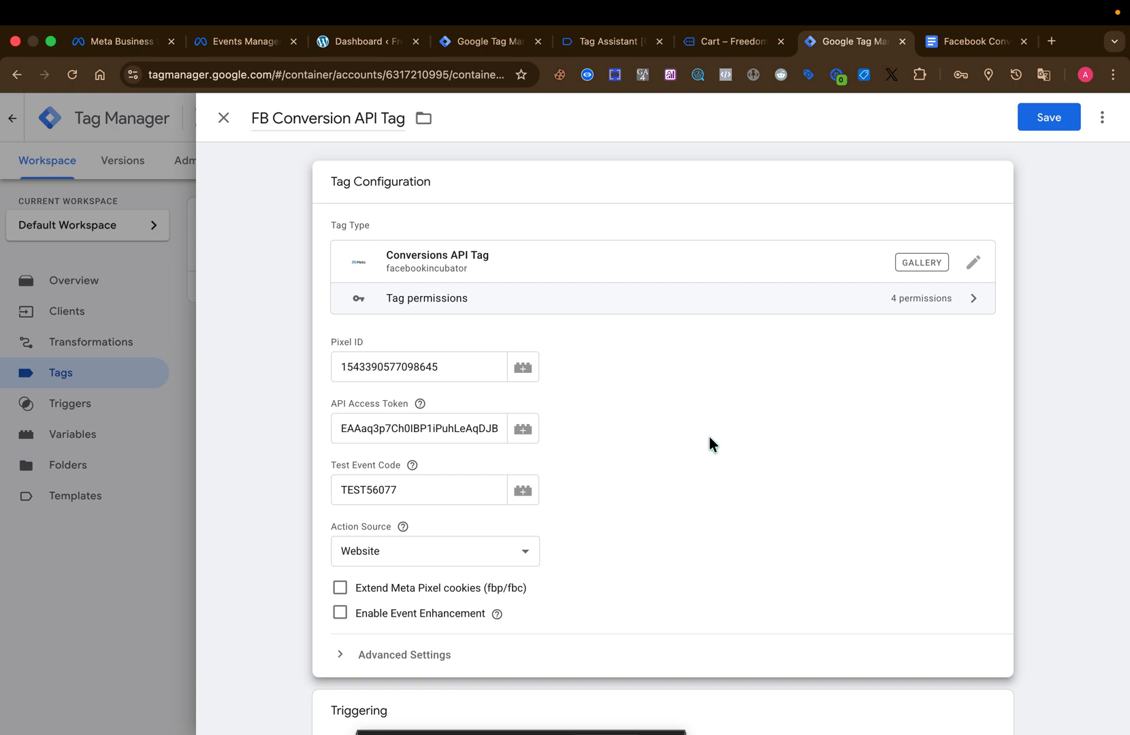
click(1045, 126)
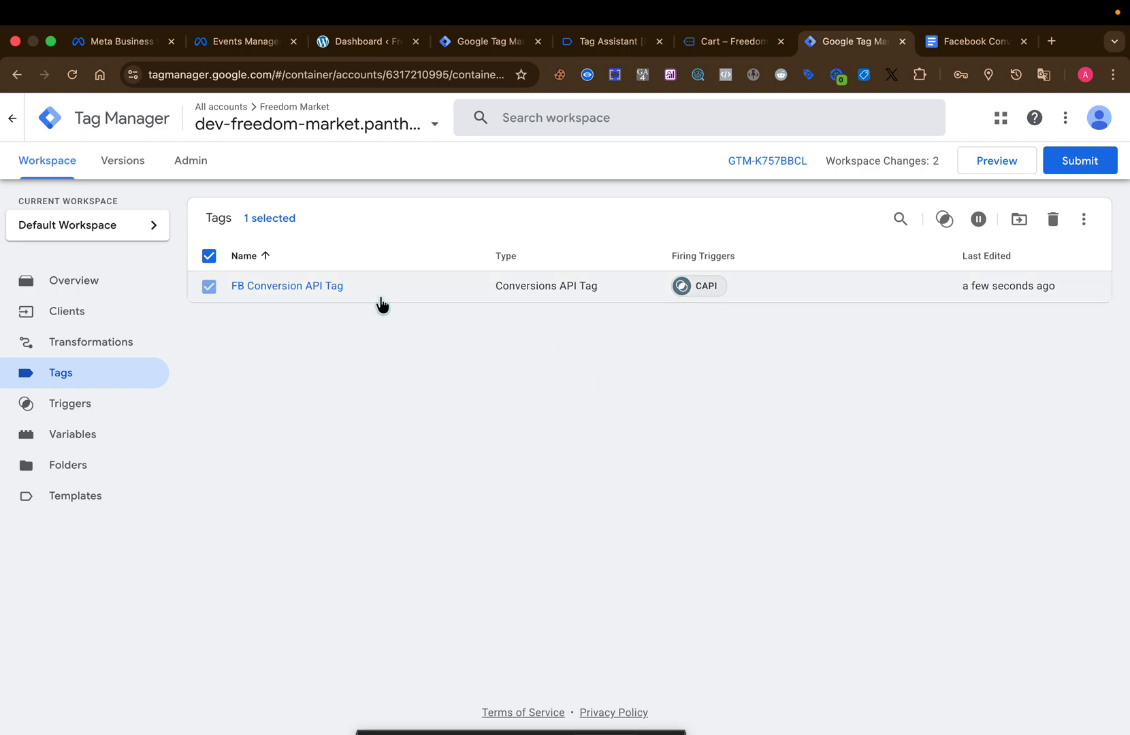
click(379, 300)
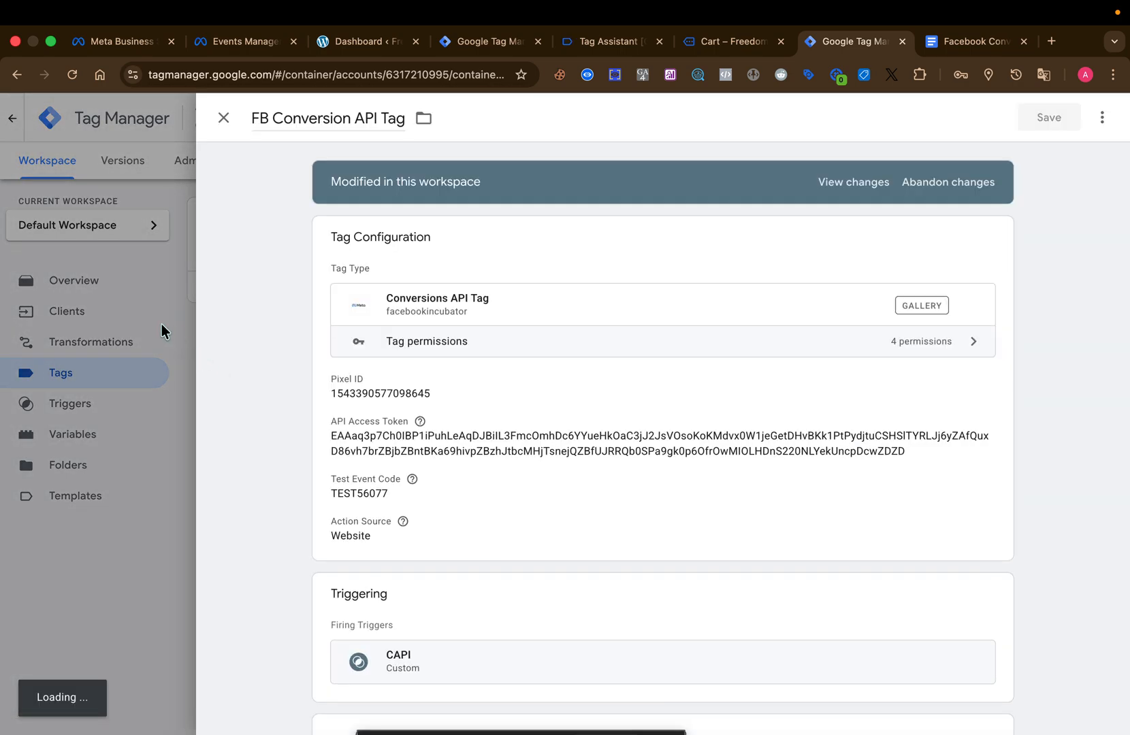
click(161, 323)
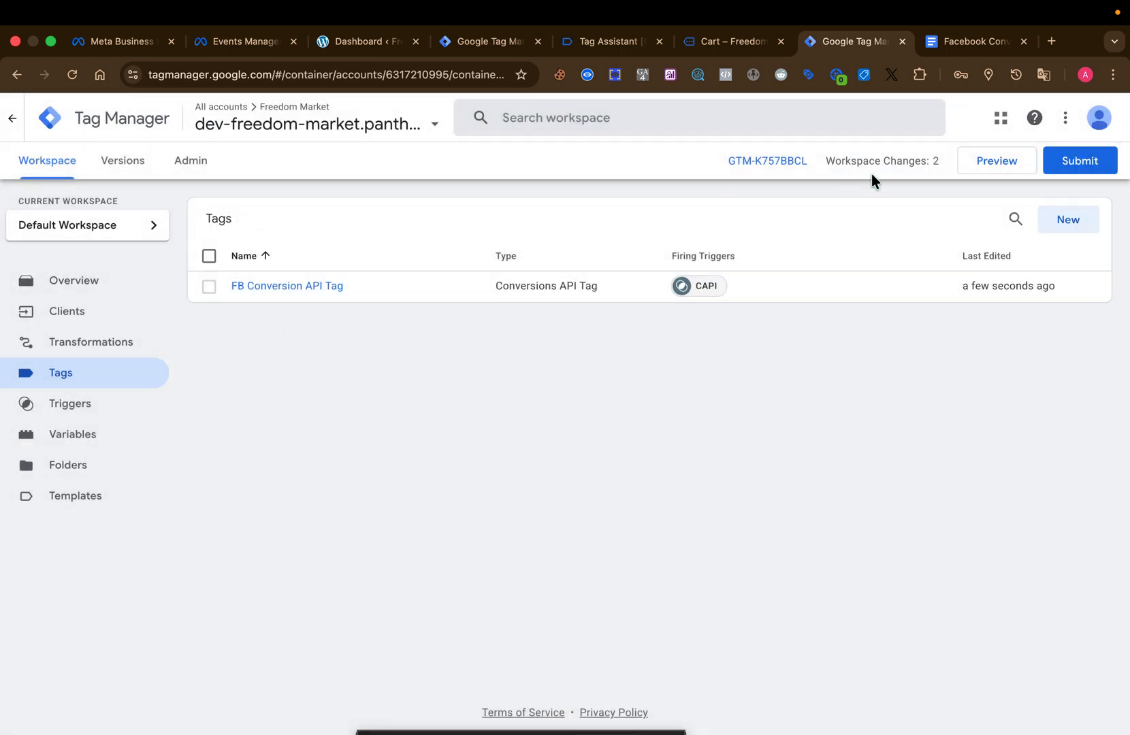
Publish the server container changes without a version name or description, and return to the workspace.
click(1072, 161)
click(1075, 122)
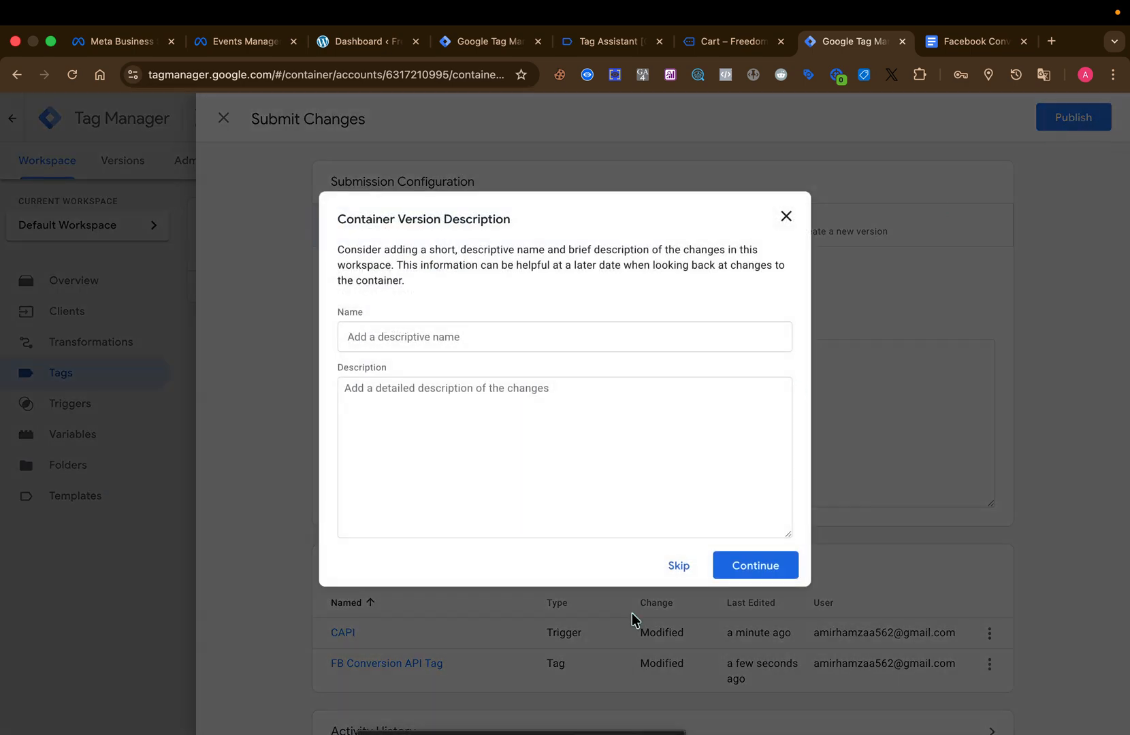
click(745, 563)
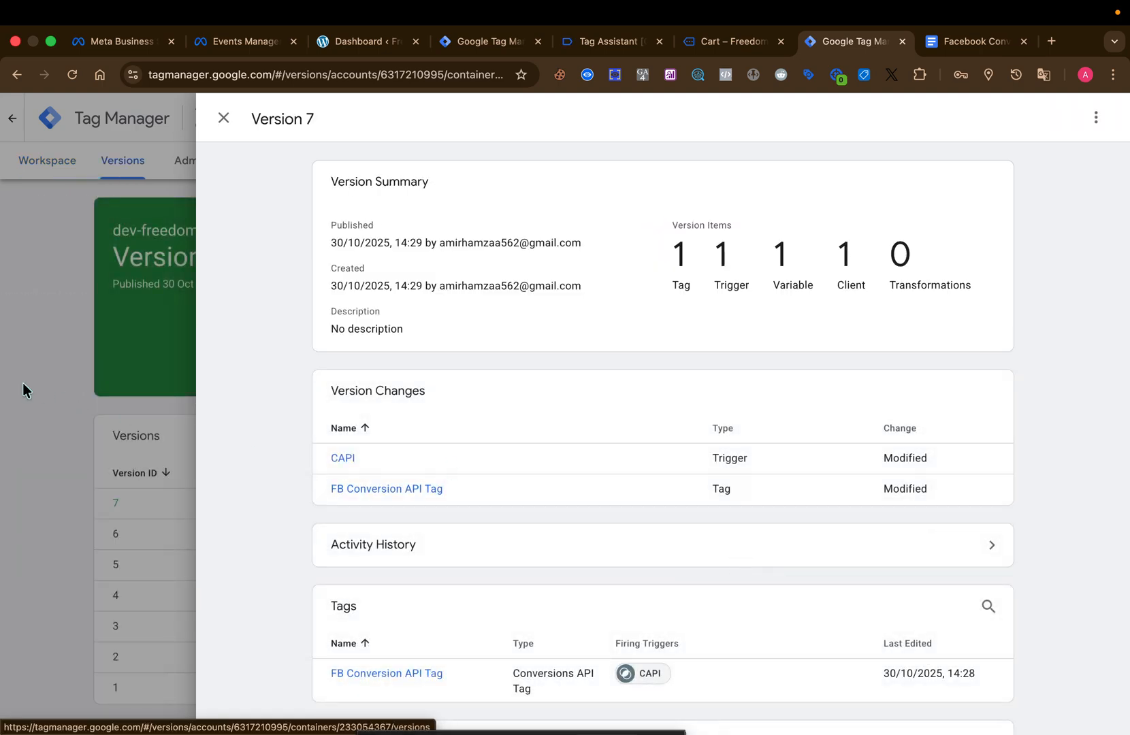
click(22, 383)
click(39, 169)
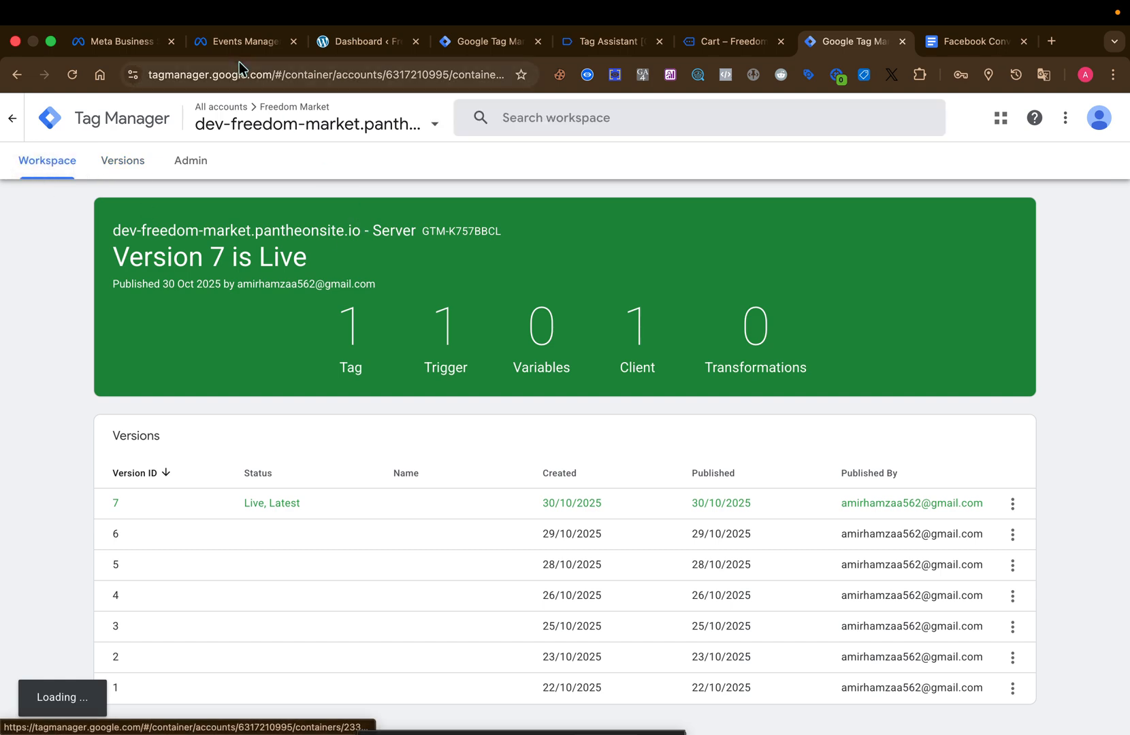
Switch to Events Manager and open the website events test for the dataset, ready for a website URL.
click(235, 42)
click(575, 194)
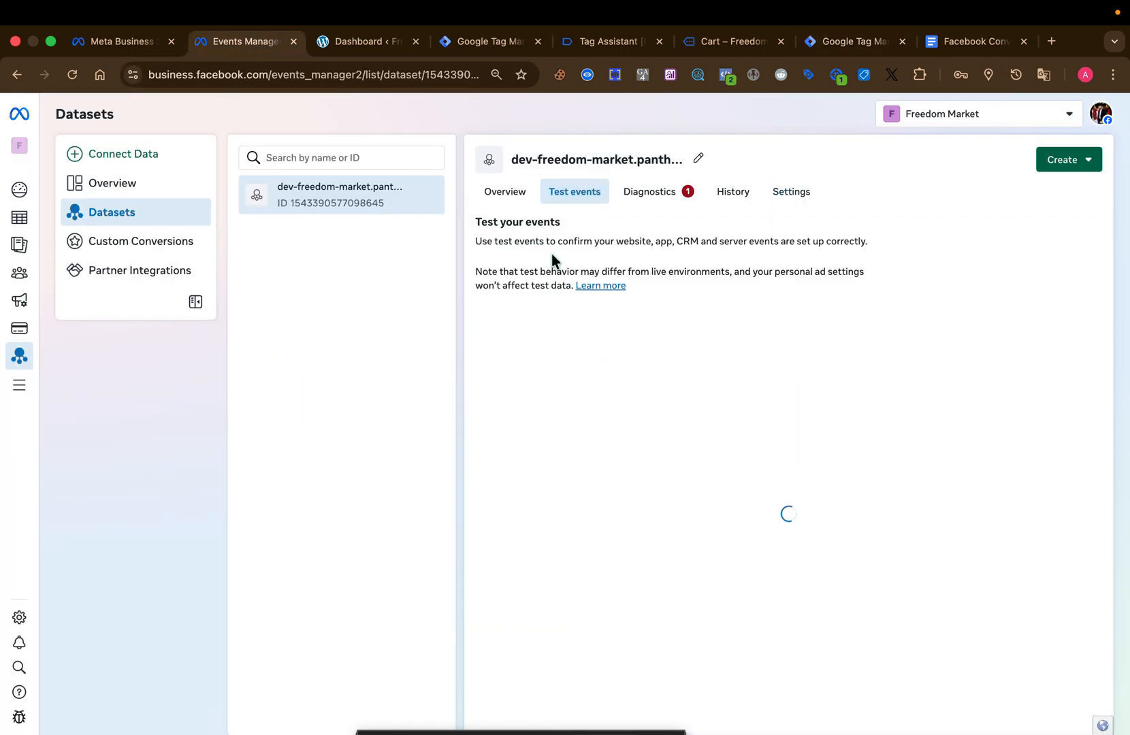
click(649, 381)
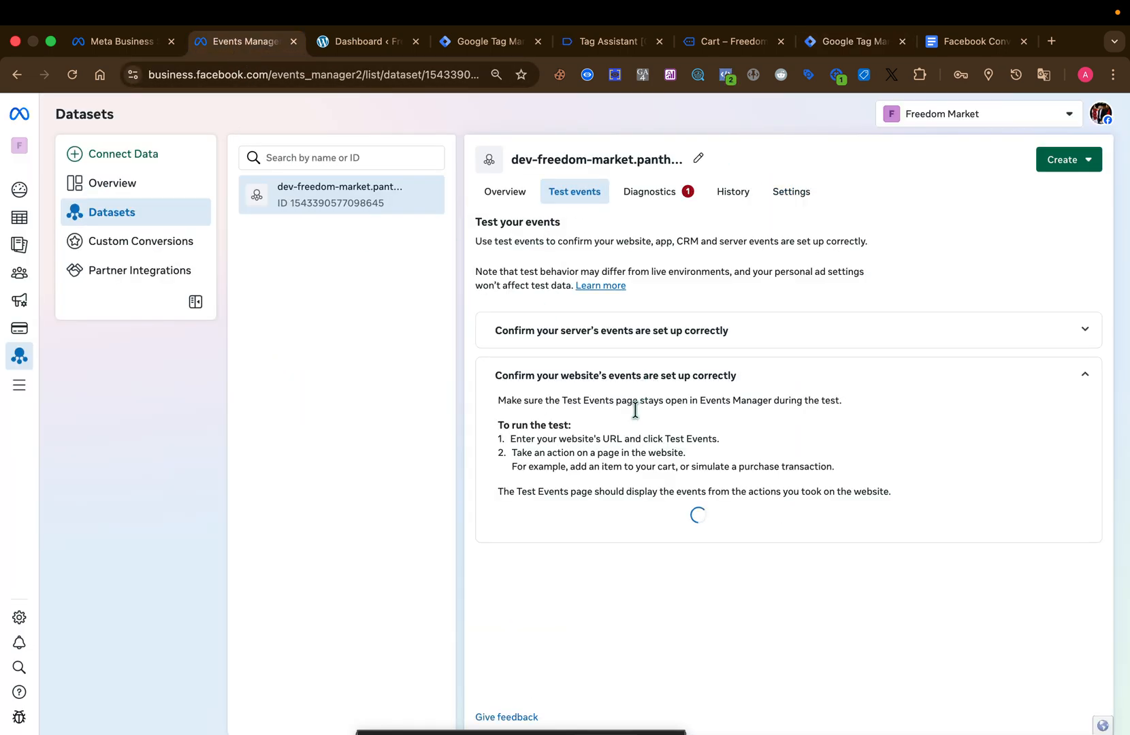
click(671, 519)
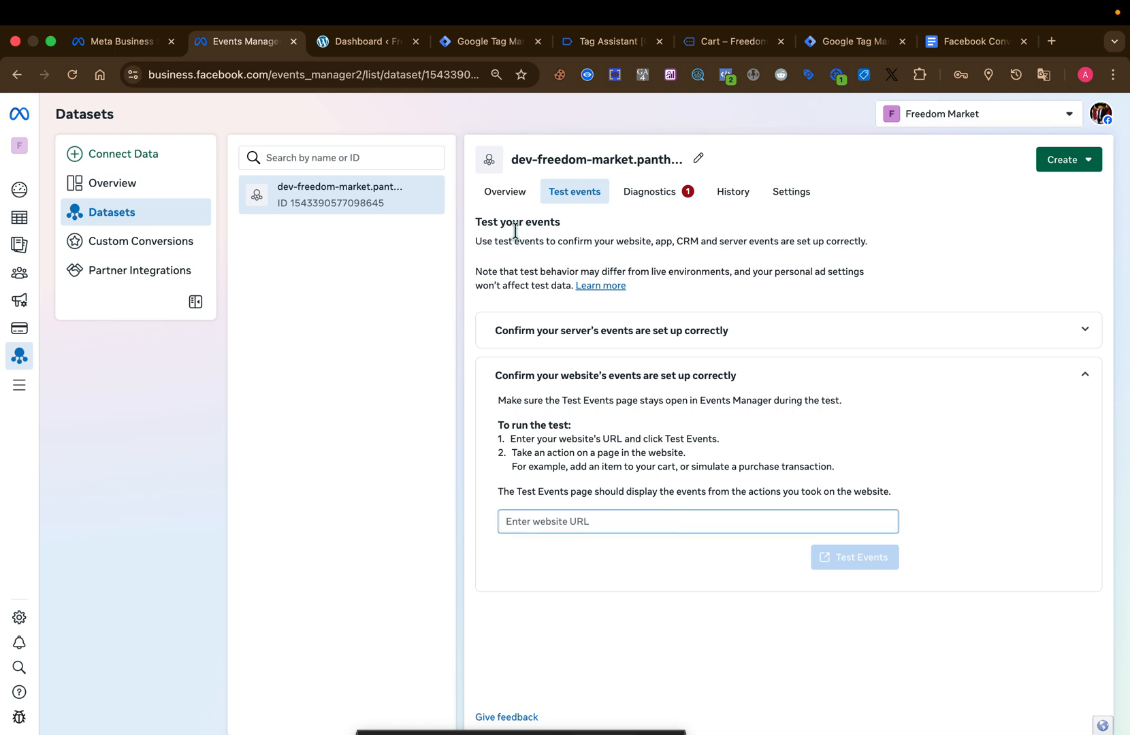
click(722, 43)
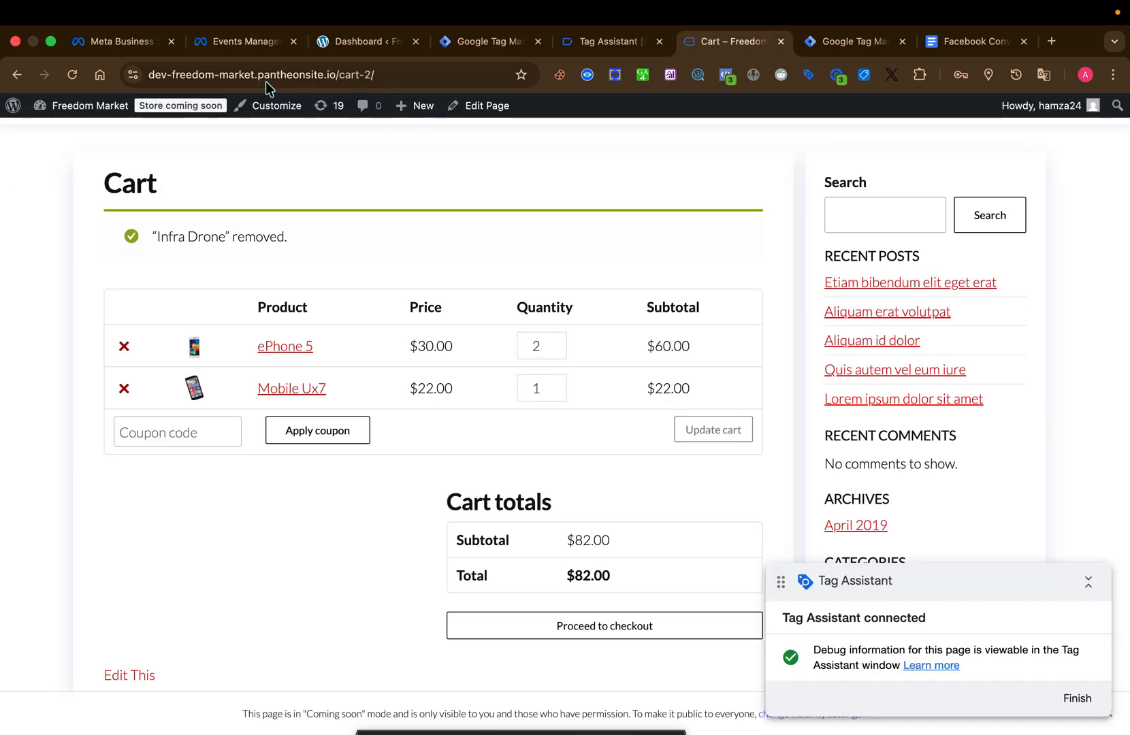
click(153, 75)
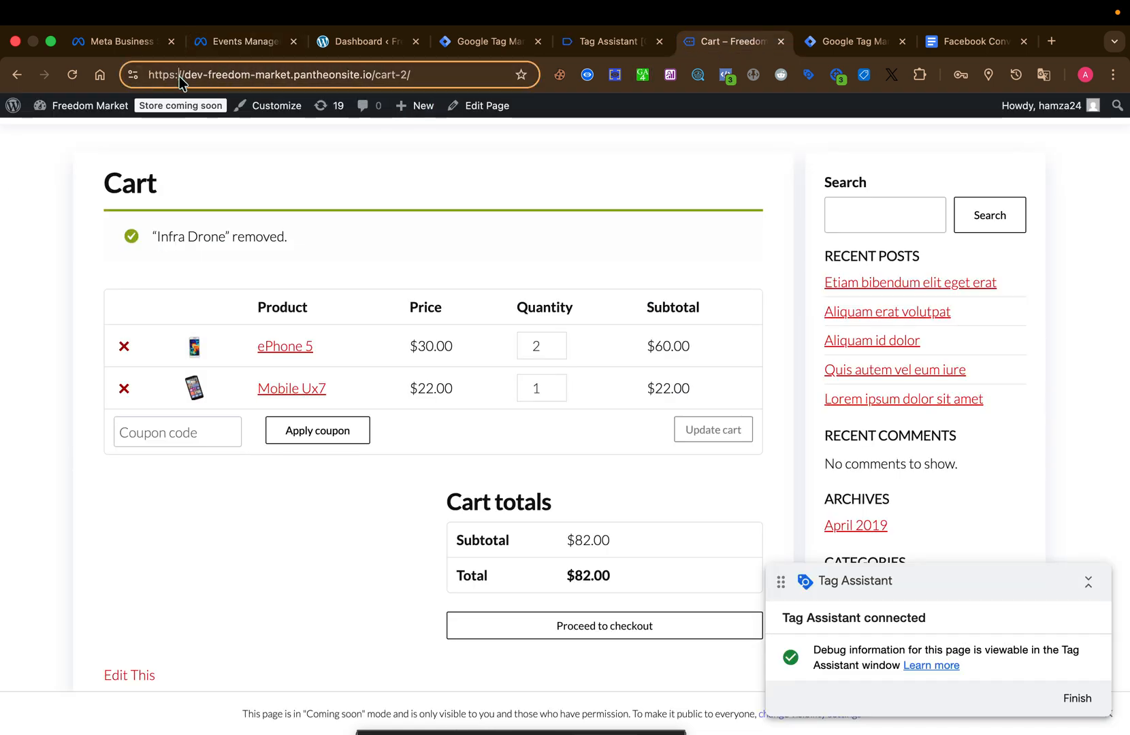
click(314, 75)
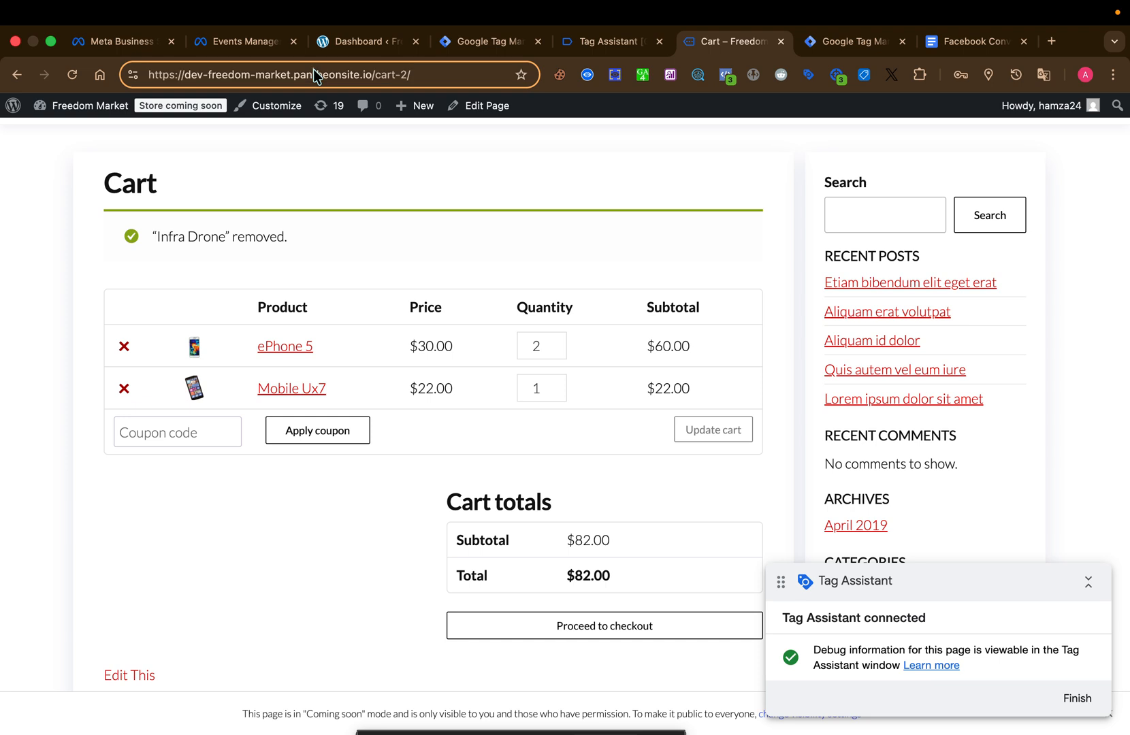
drag(373, 73, 139, 83)
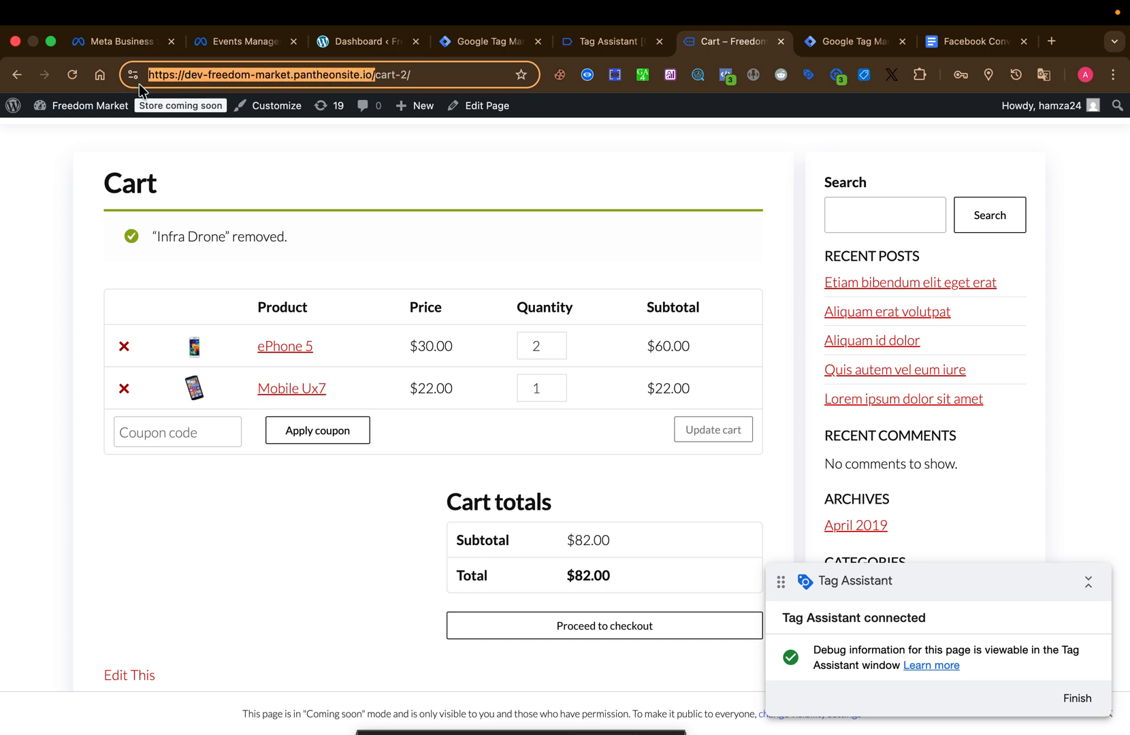
click(462, 43)
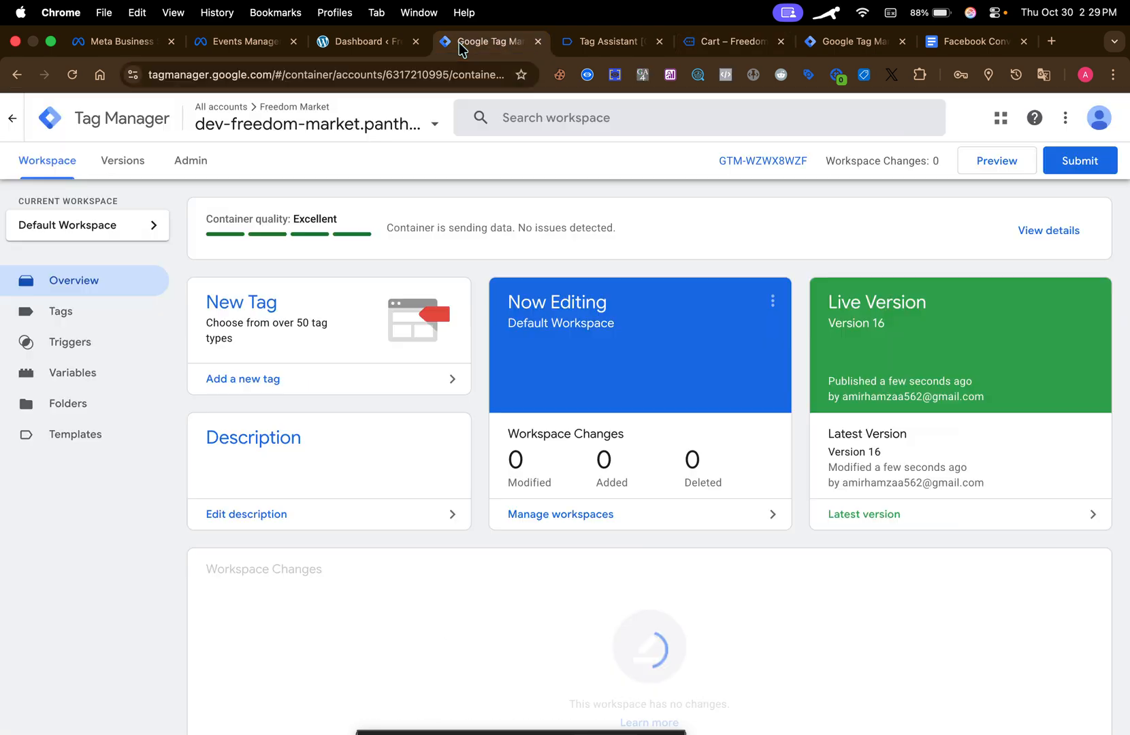
click(845, 50)
click(465, 49)
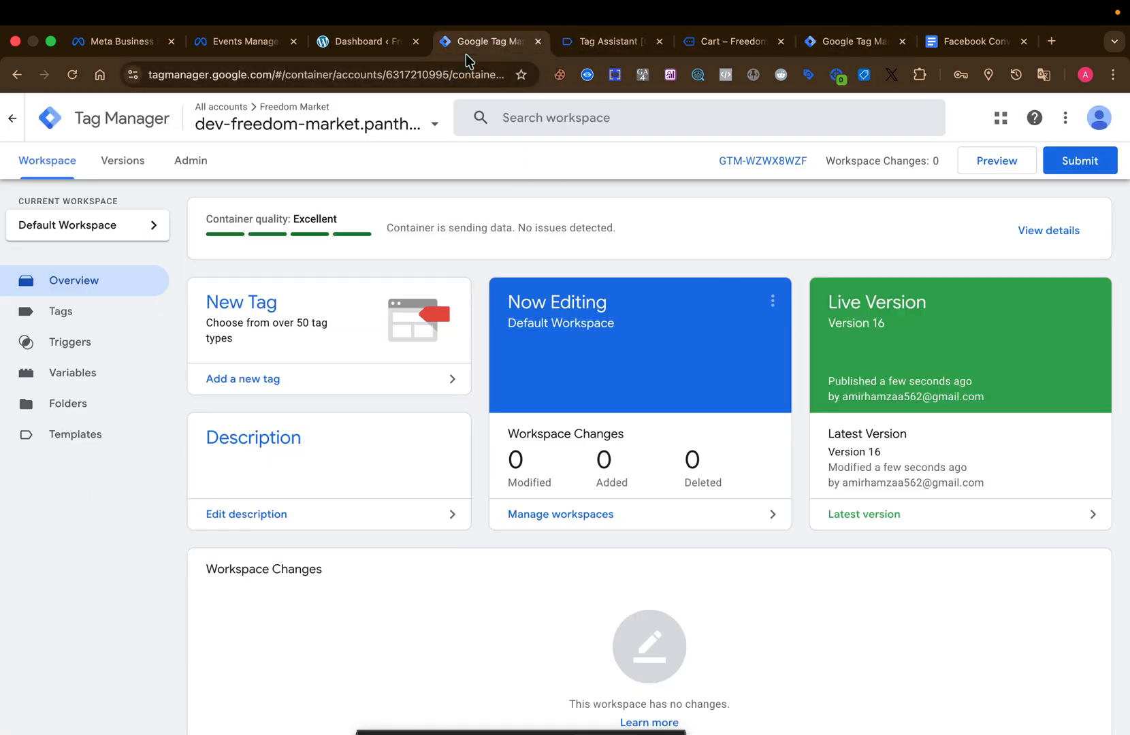
click(253, 45)
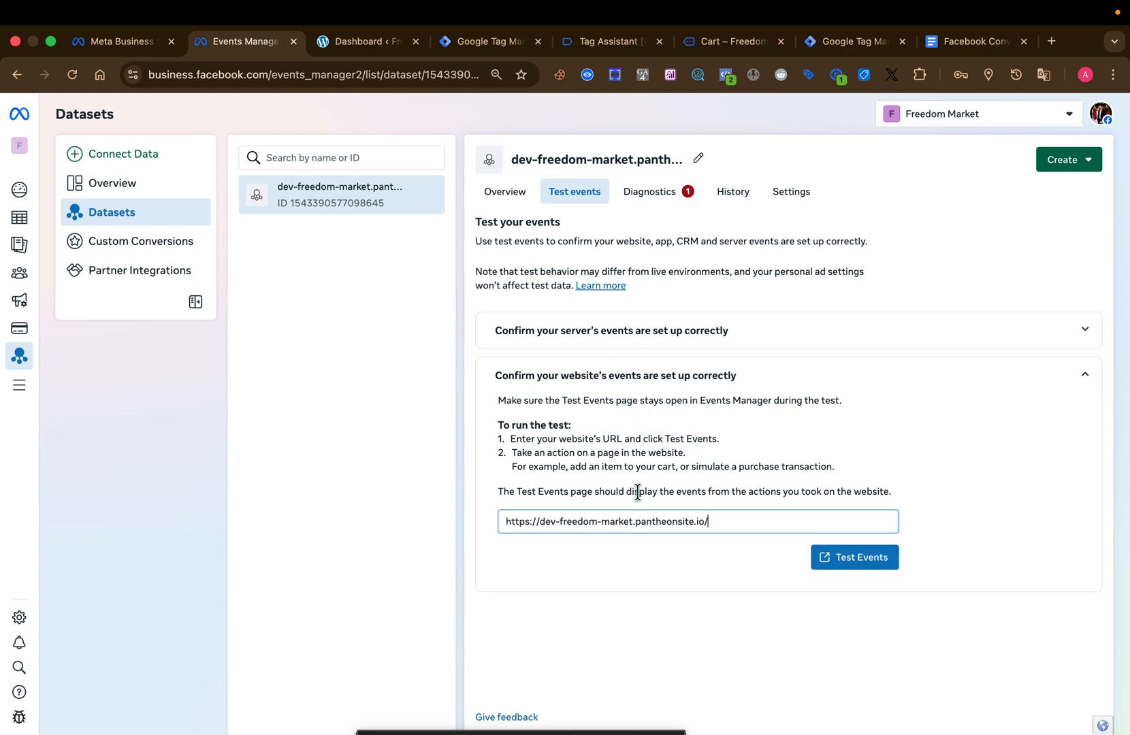
Switch to the server container GTM-K757BBCL and start its preview, reloading the debug page until it opens.
click(496, 34)
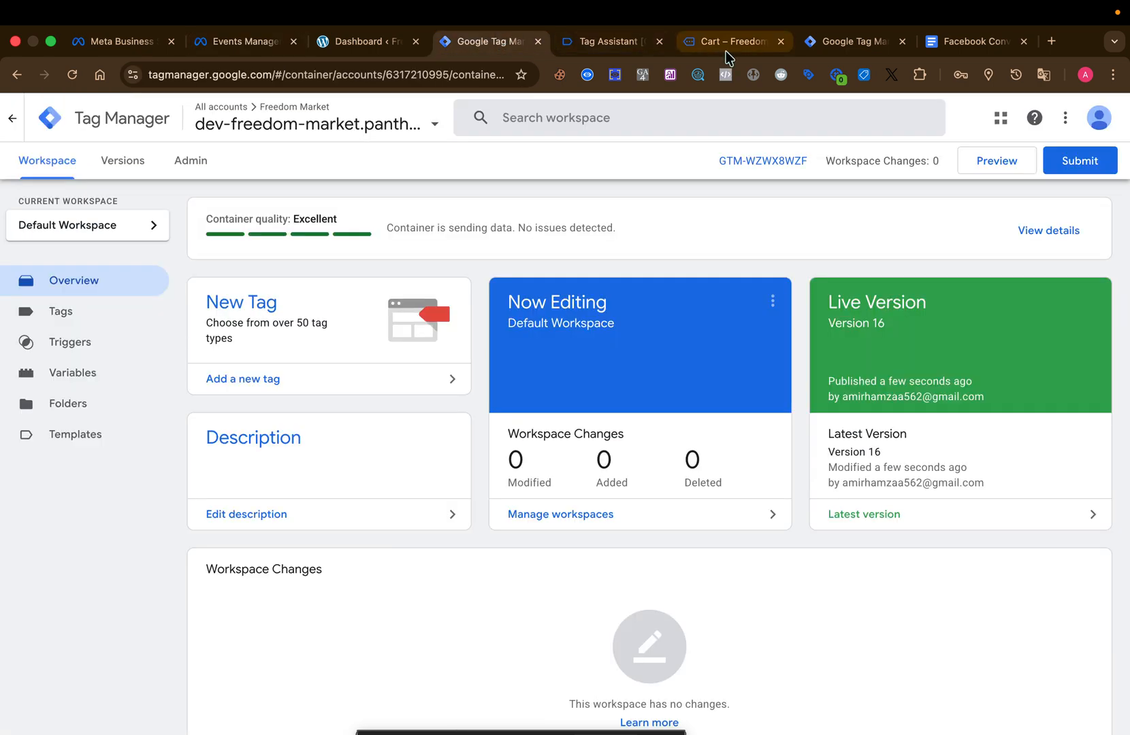
click(813, 42)
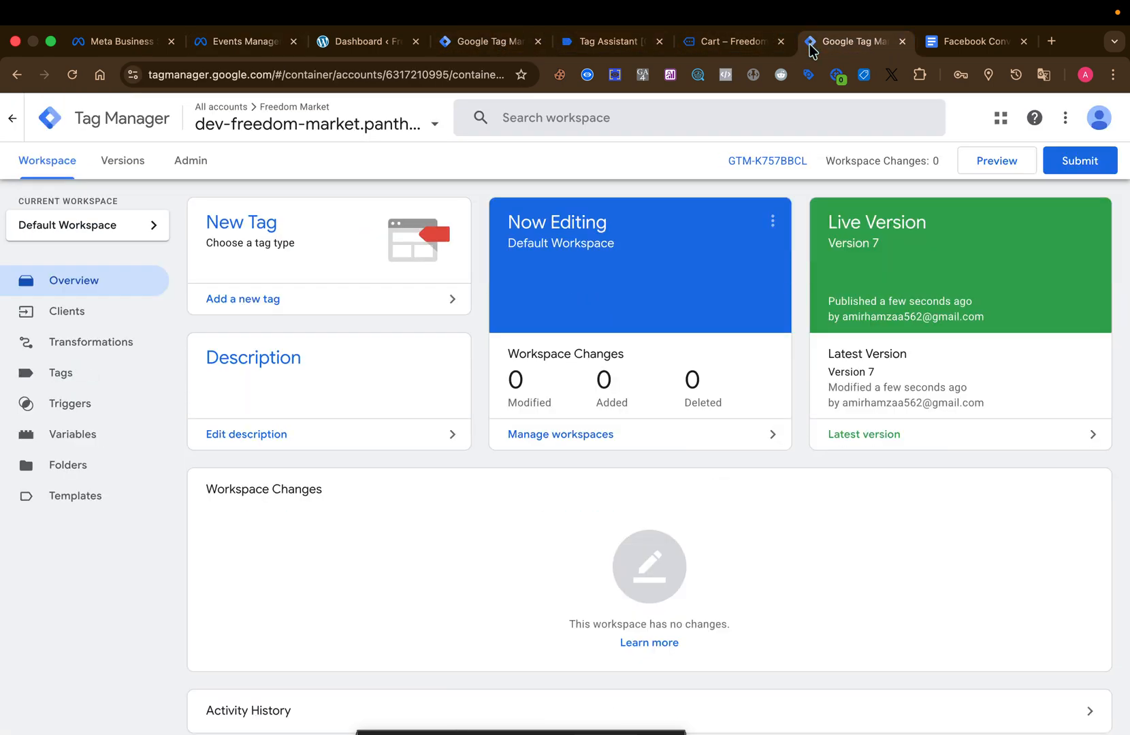
click(1007, 167)
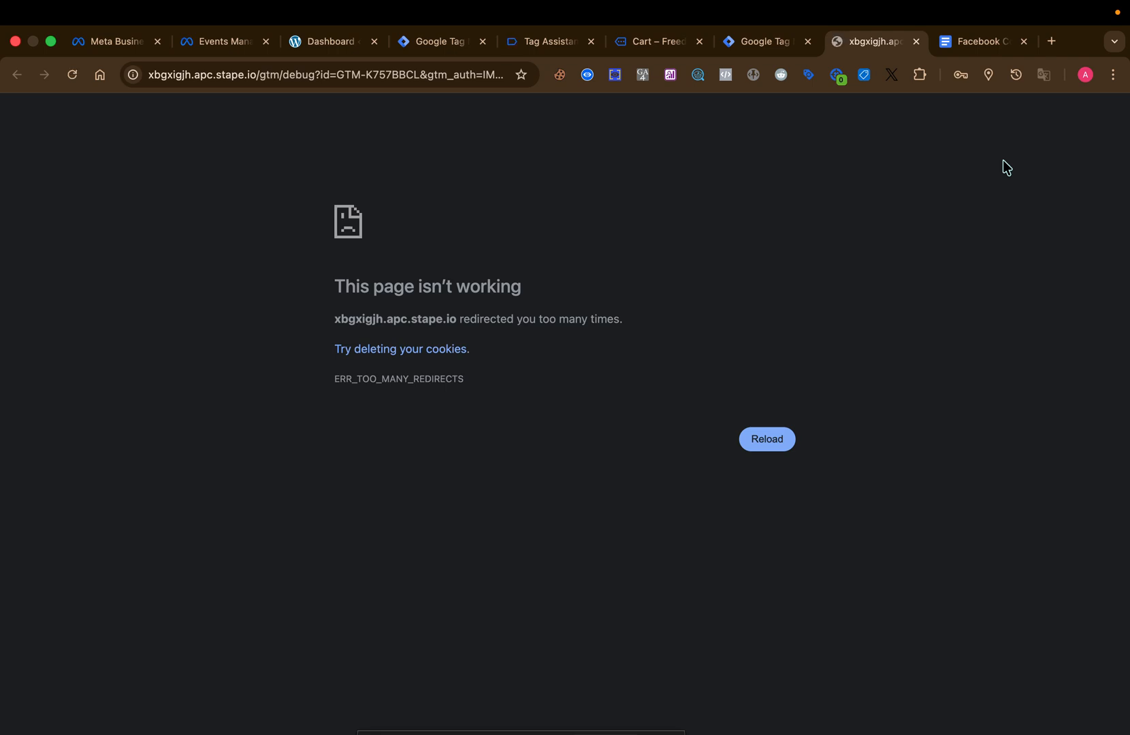
click(776, 438)
click(776, 439)
click(777, 439)
click(776, 439)
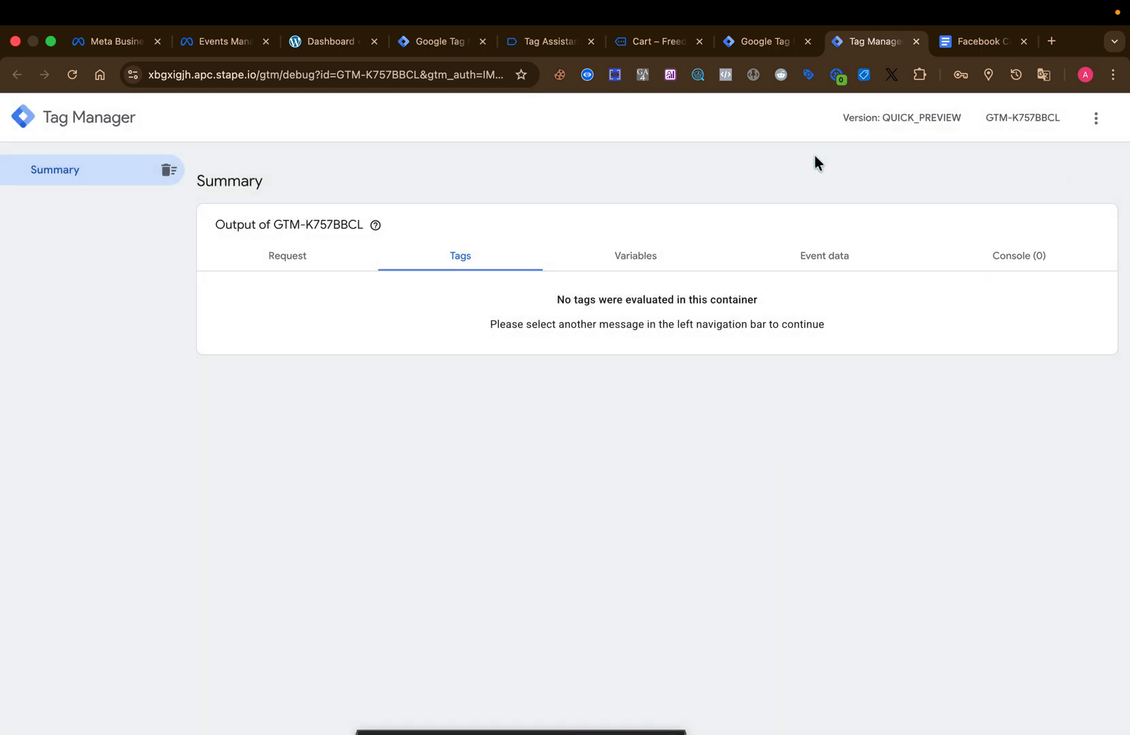
Switch to the web container GTM-WZWX8WZF, start its preview, and continue to Tag Assistant with dev-freedom-market.pantheonsite.io connected.
click(749, 49)
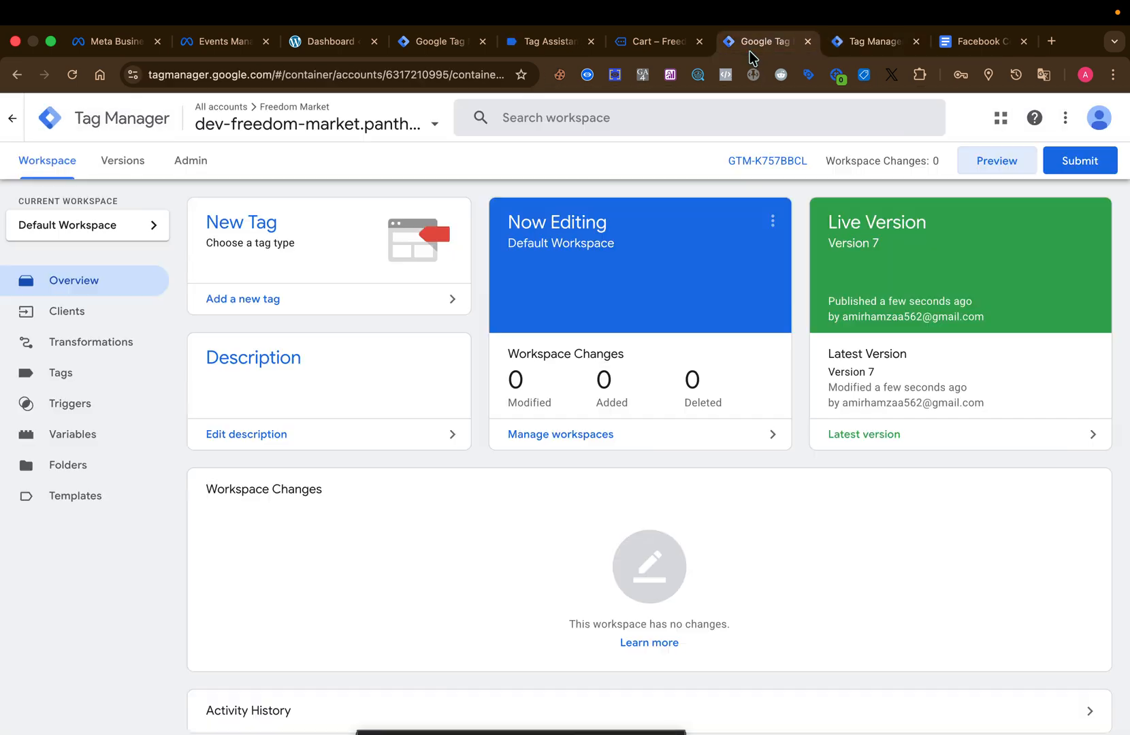
click(448, 50)
click(1007, 162)
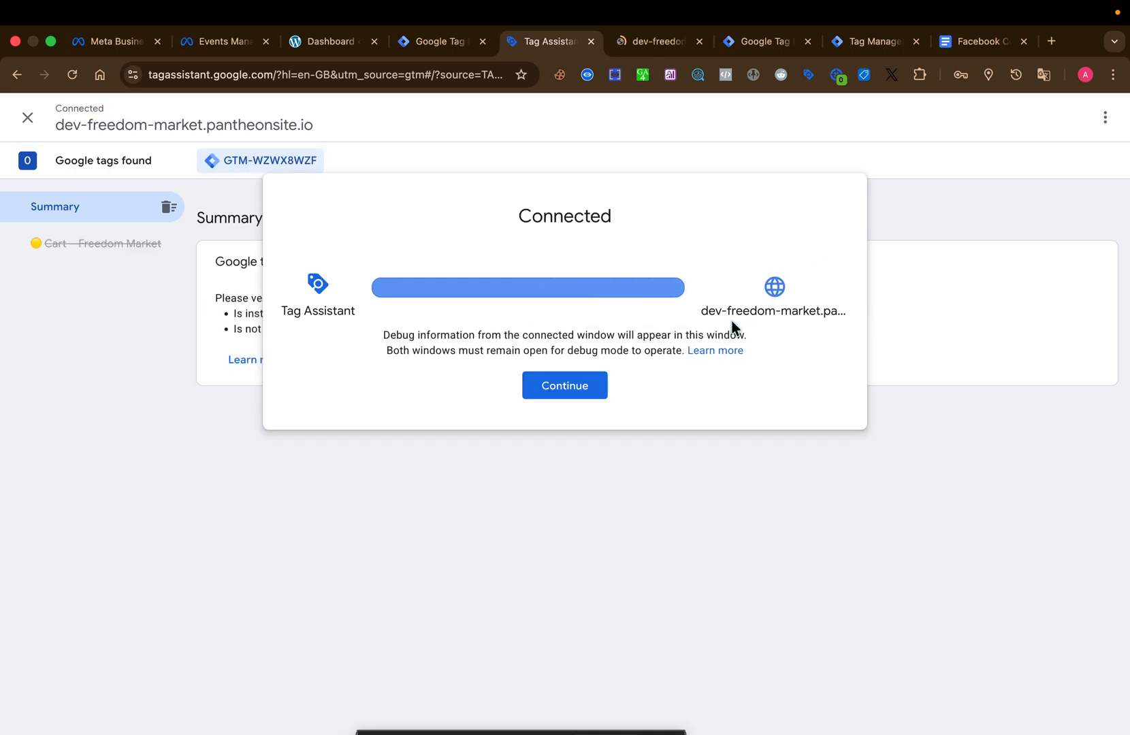
click(568, 387)
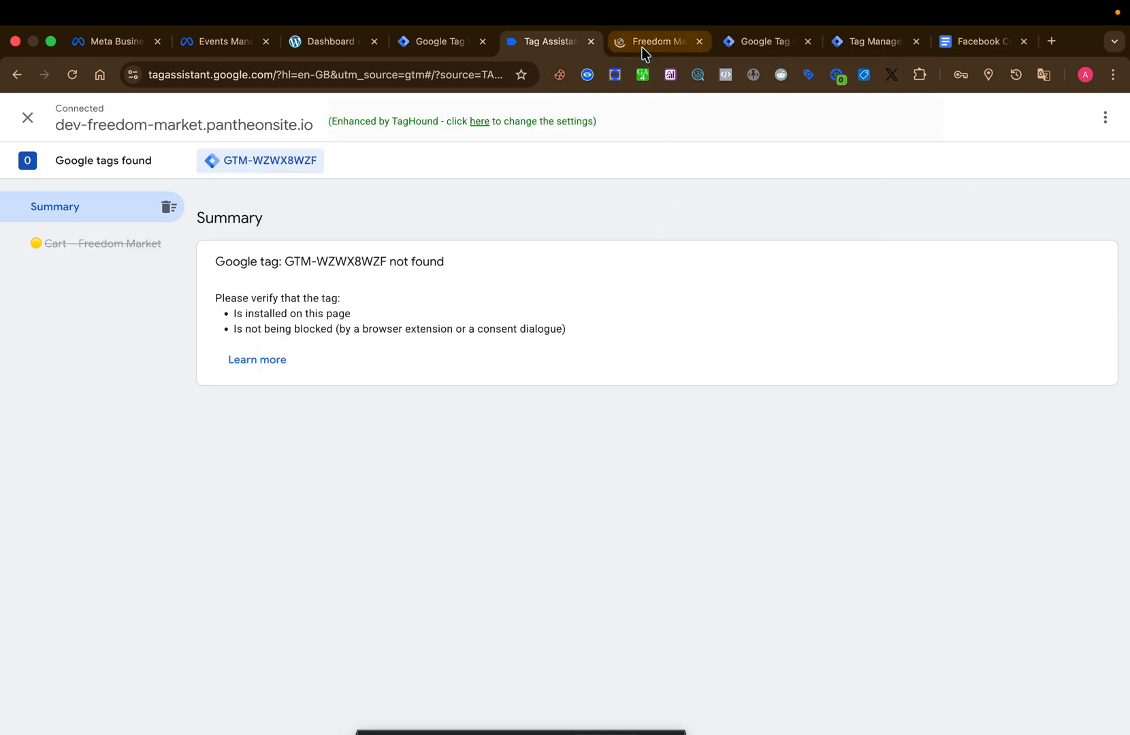
On the connected store site, add one ePhone 5 to the cart and remove the ePhone 5 item from the cart page.
click(643, 47)
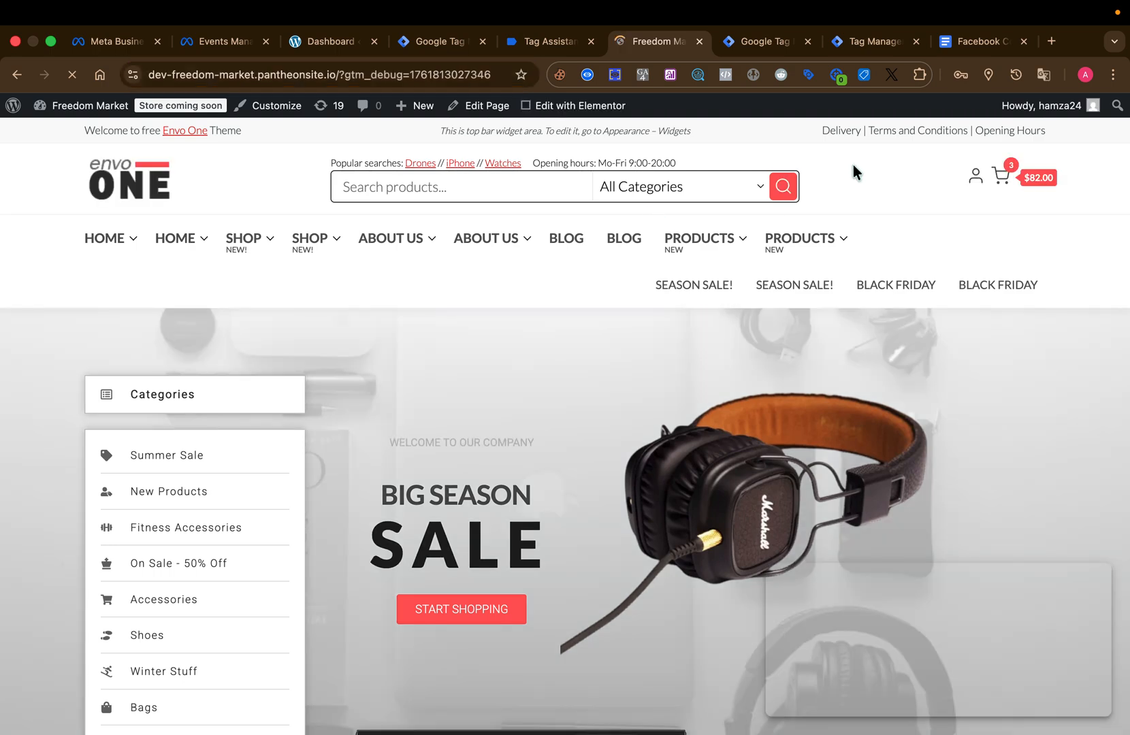
scroll(532, 559, down, 10)
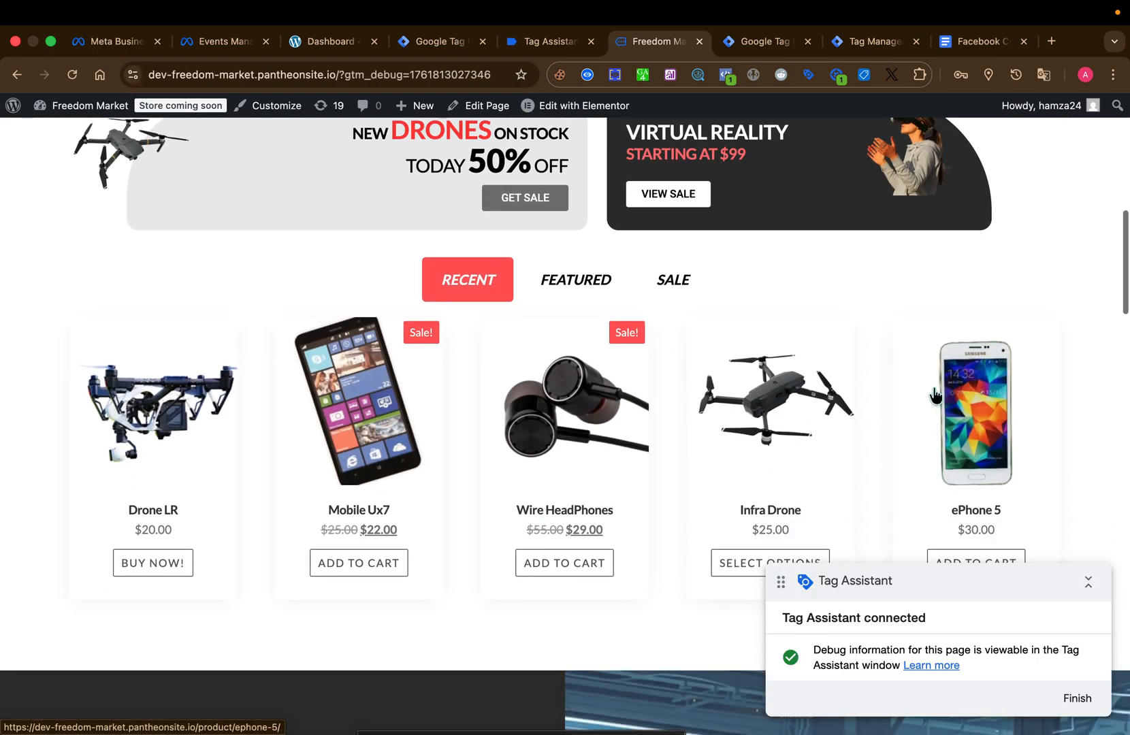
click(935, 395)
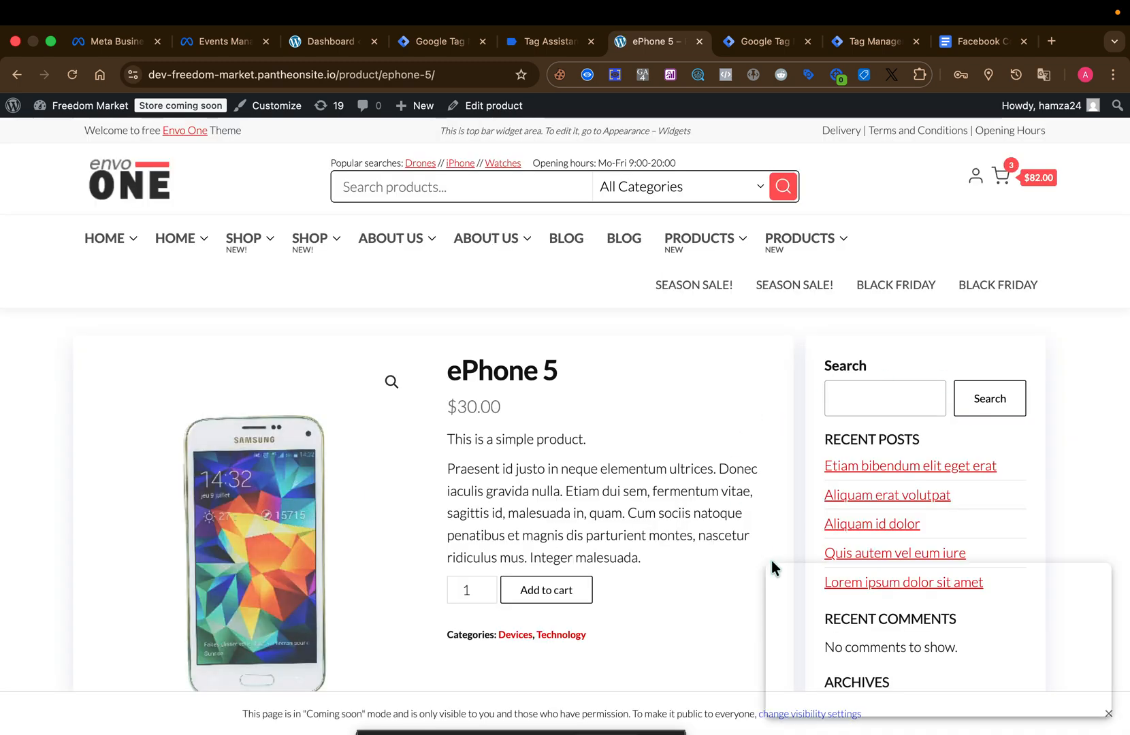
scroll(771, 561, down, 3)
click(561, 477)
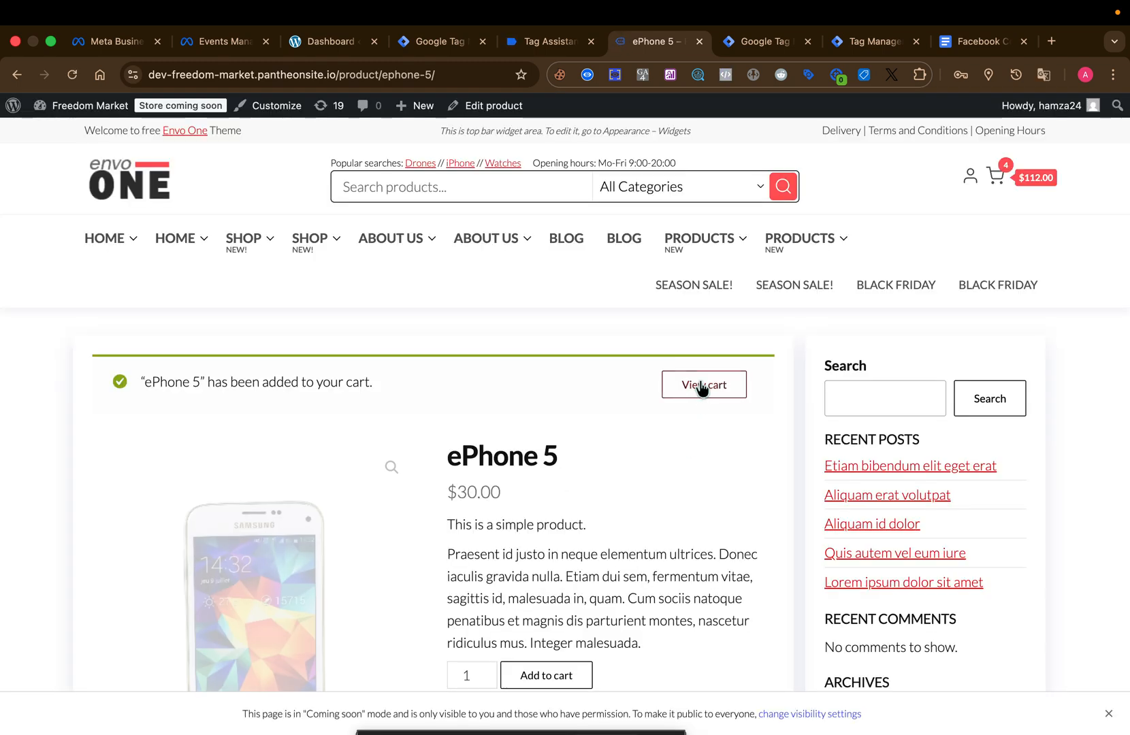
click(702, 386)
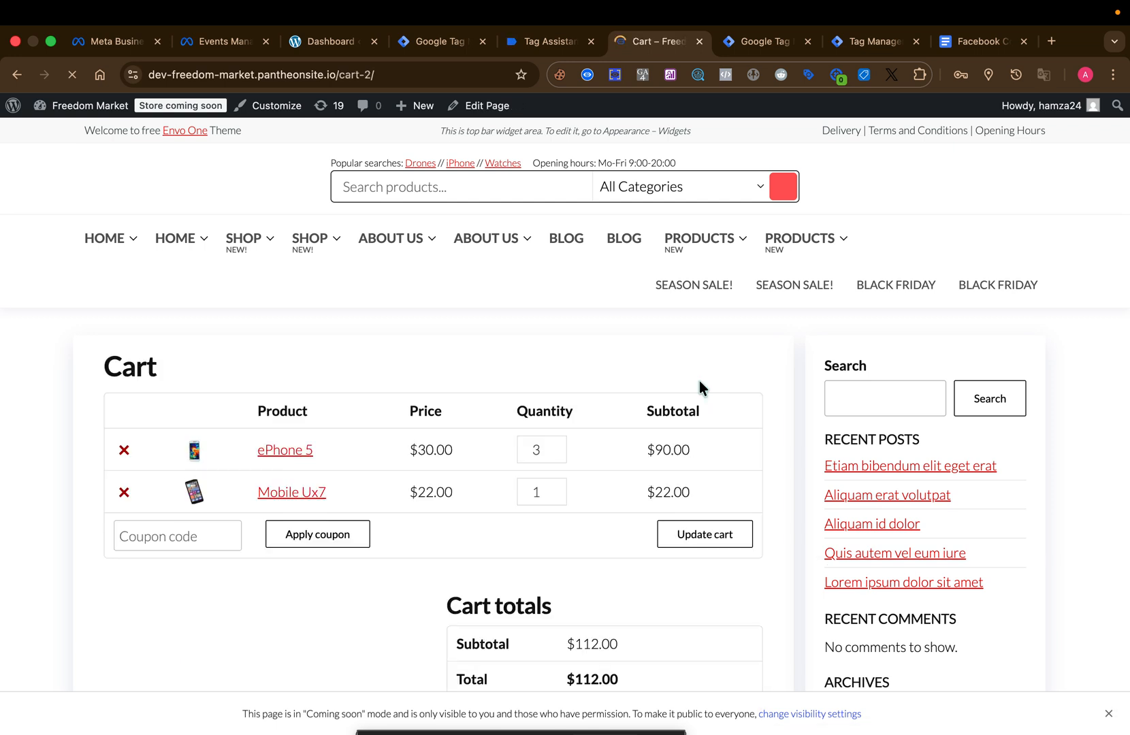
click(123, 450)
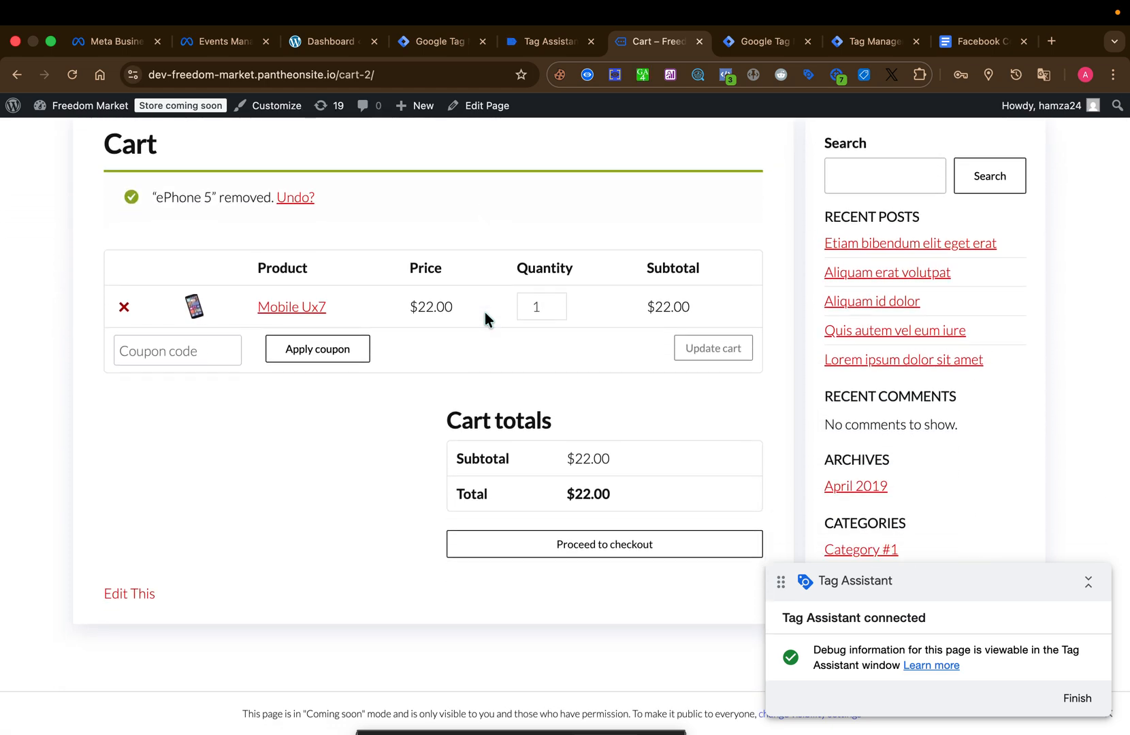
Check the recorded events and fired tags in the server container preview and in the web container's Tag Assistant summary.
click(866, 44)
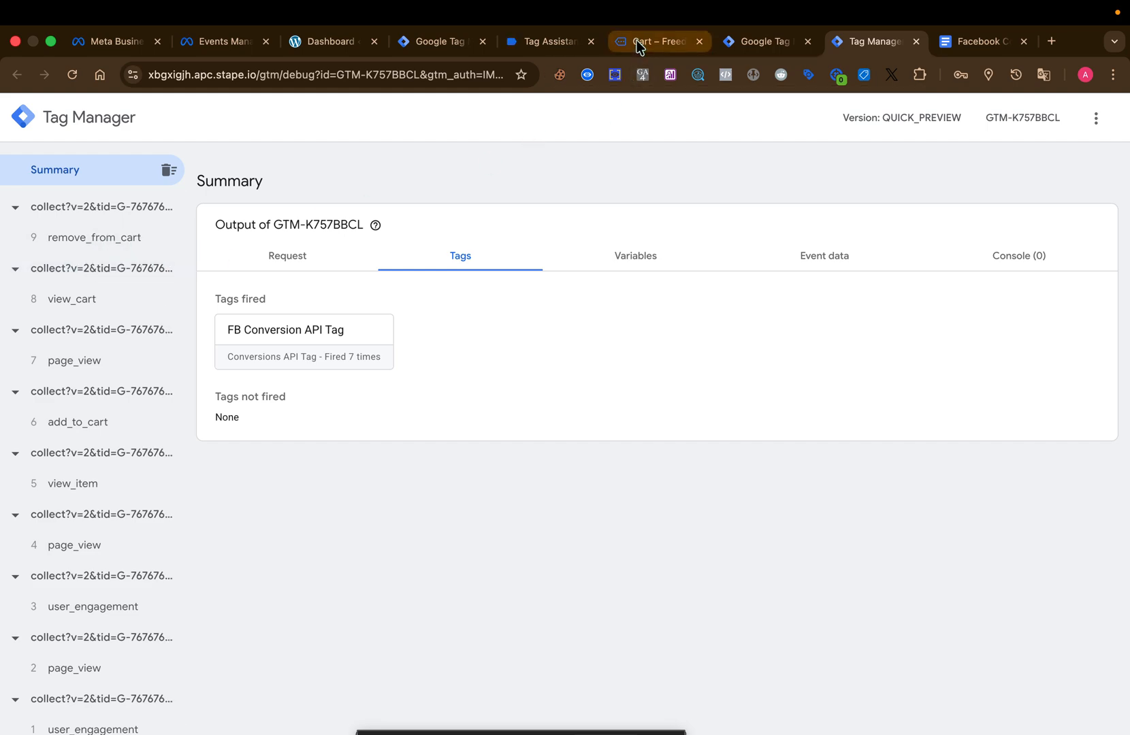
click(545, 42)
scroll(716, 573, down, 3)
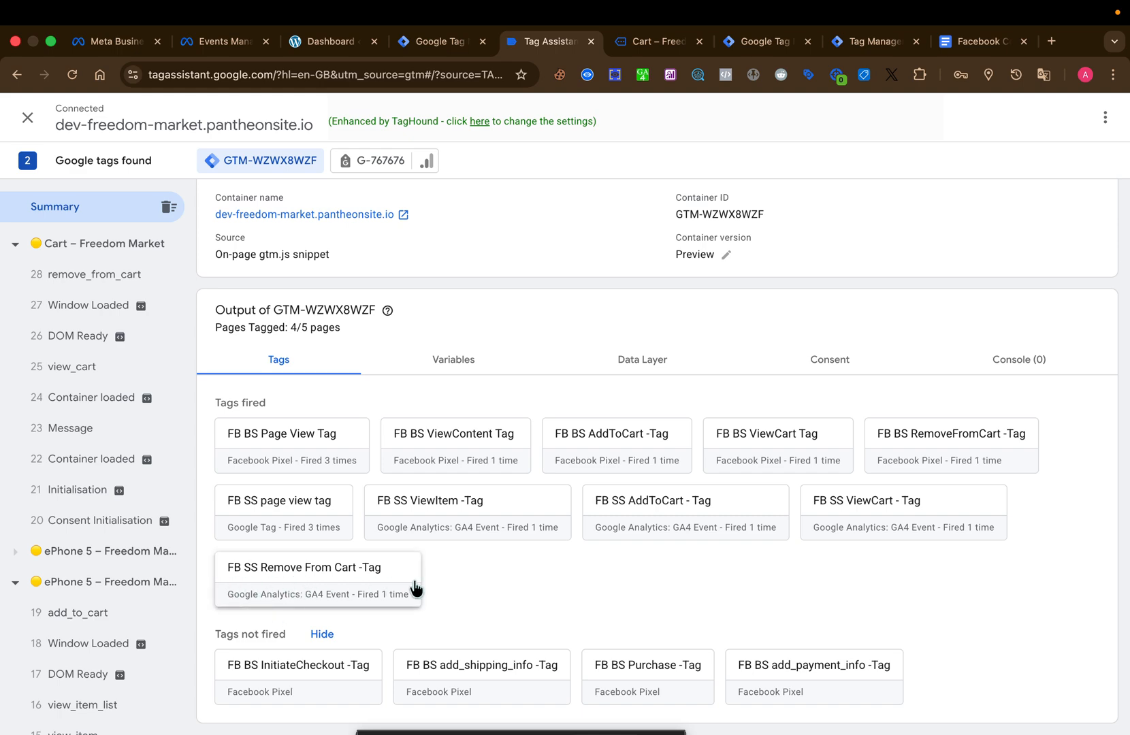
scroll(443, 469, up, 3)
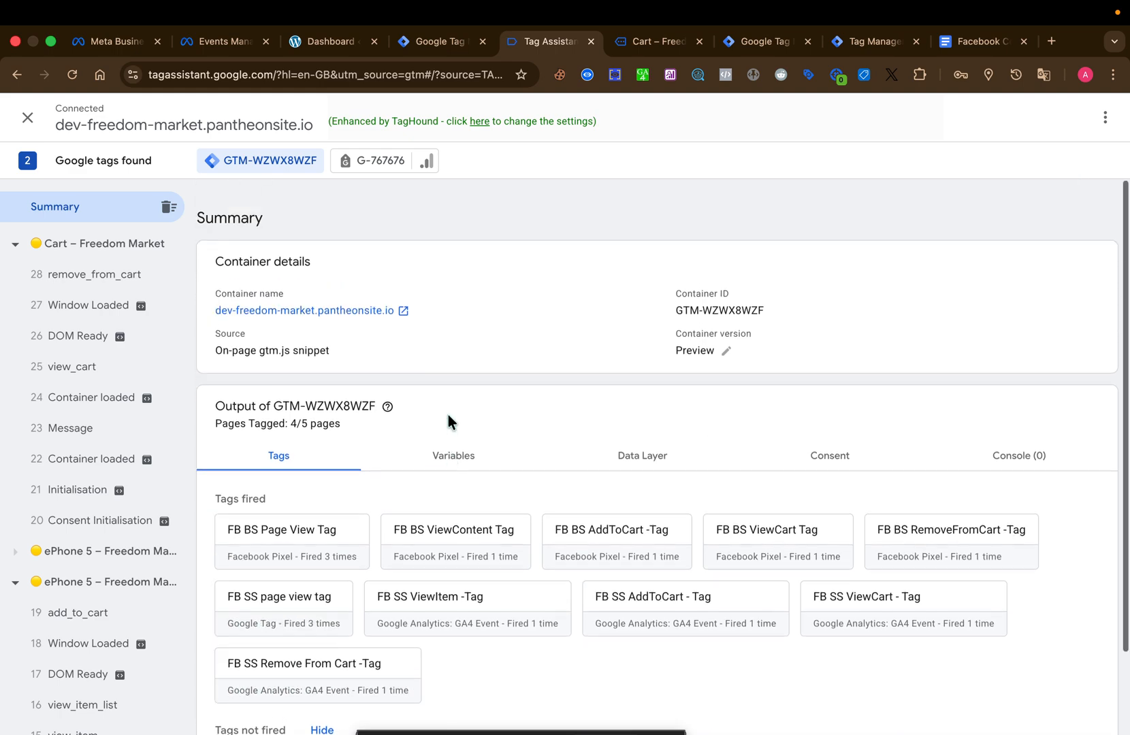
Switch to Events Manager and review the browser and server test events received for the dataset, including remove_from_cart and its deduplication.
click(224, 42)
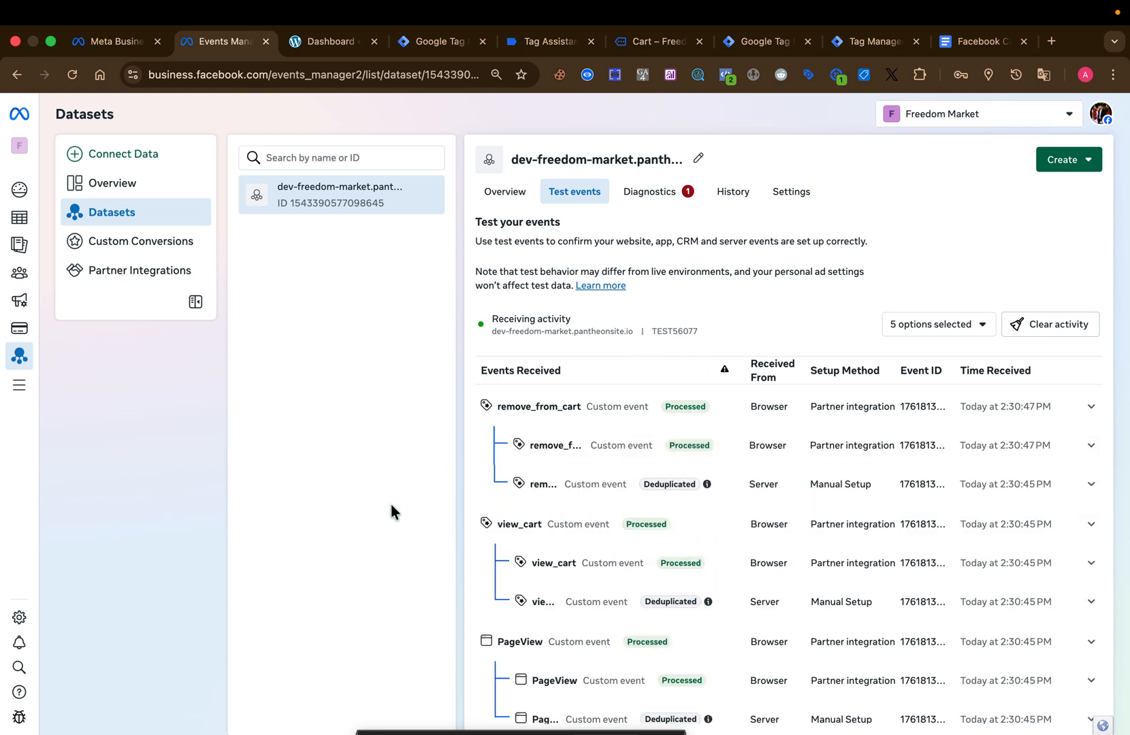
scroll(632, 517, down, 3)
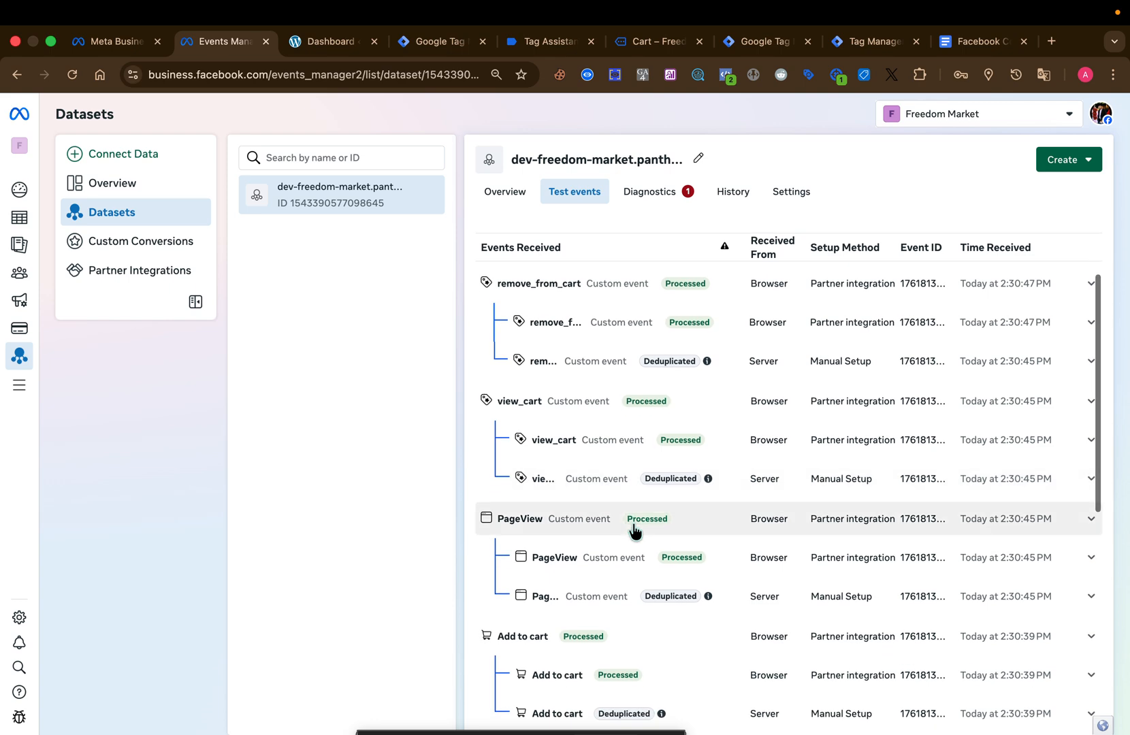
right_click(634, 530)
click(400, 548)
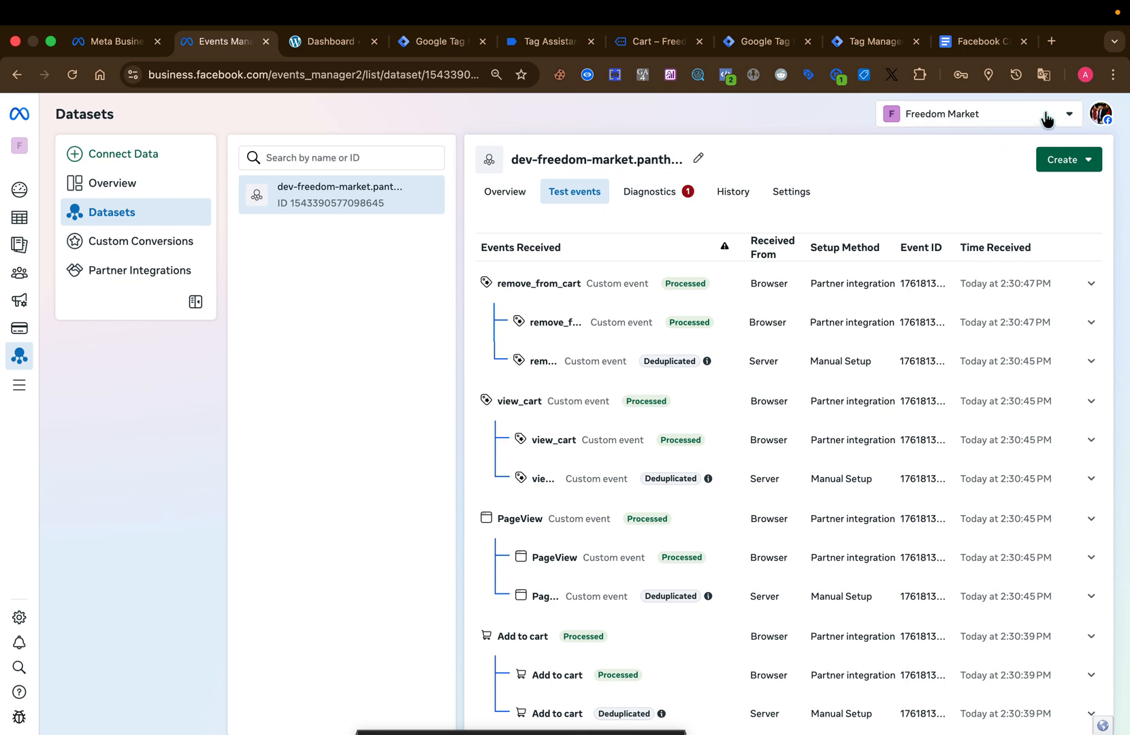
mouse_move(1044, 7)
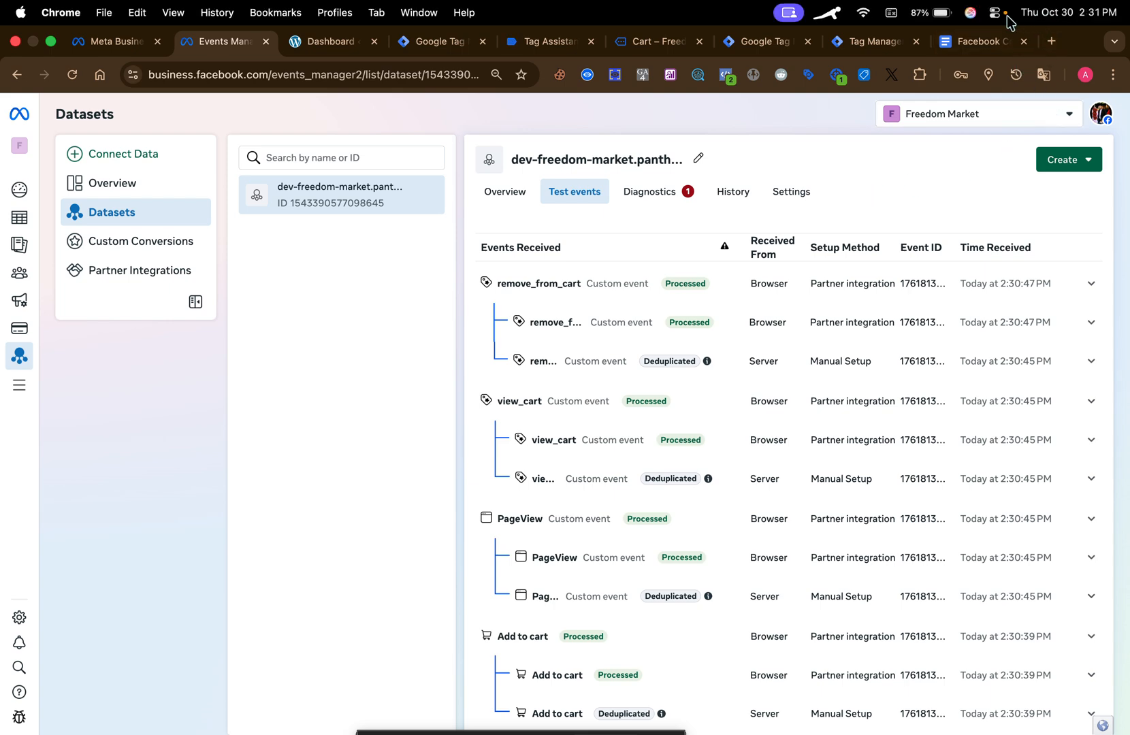